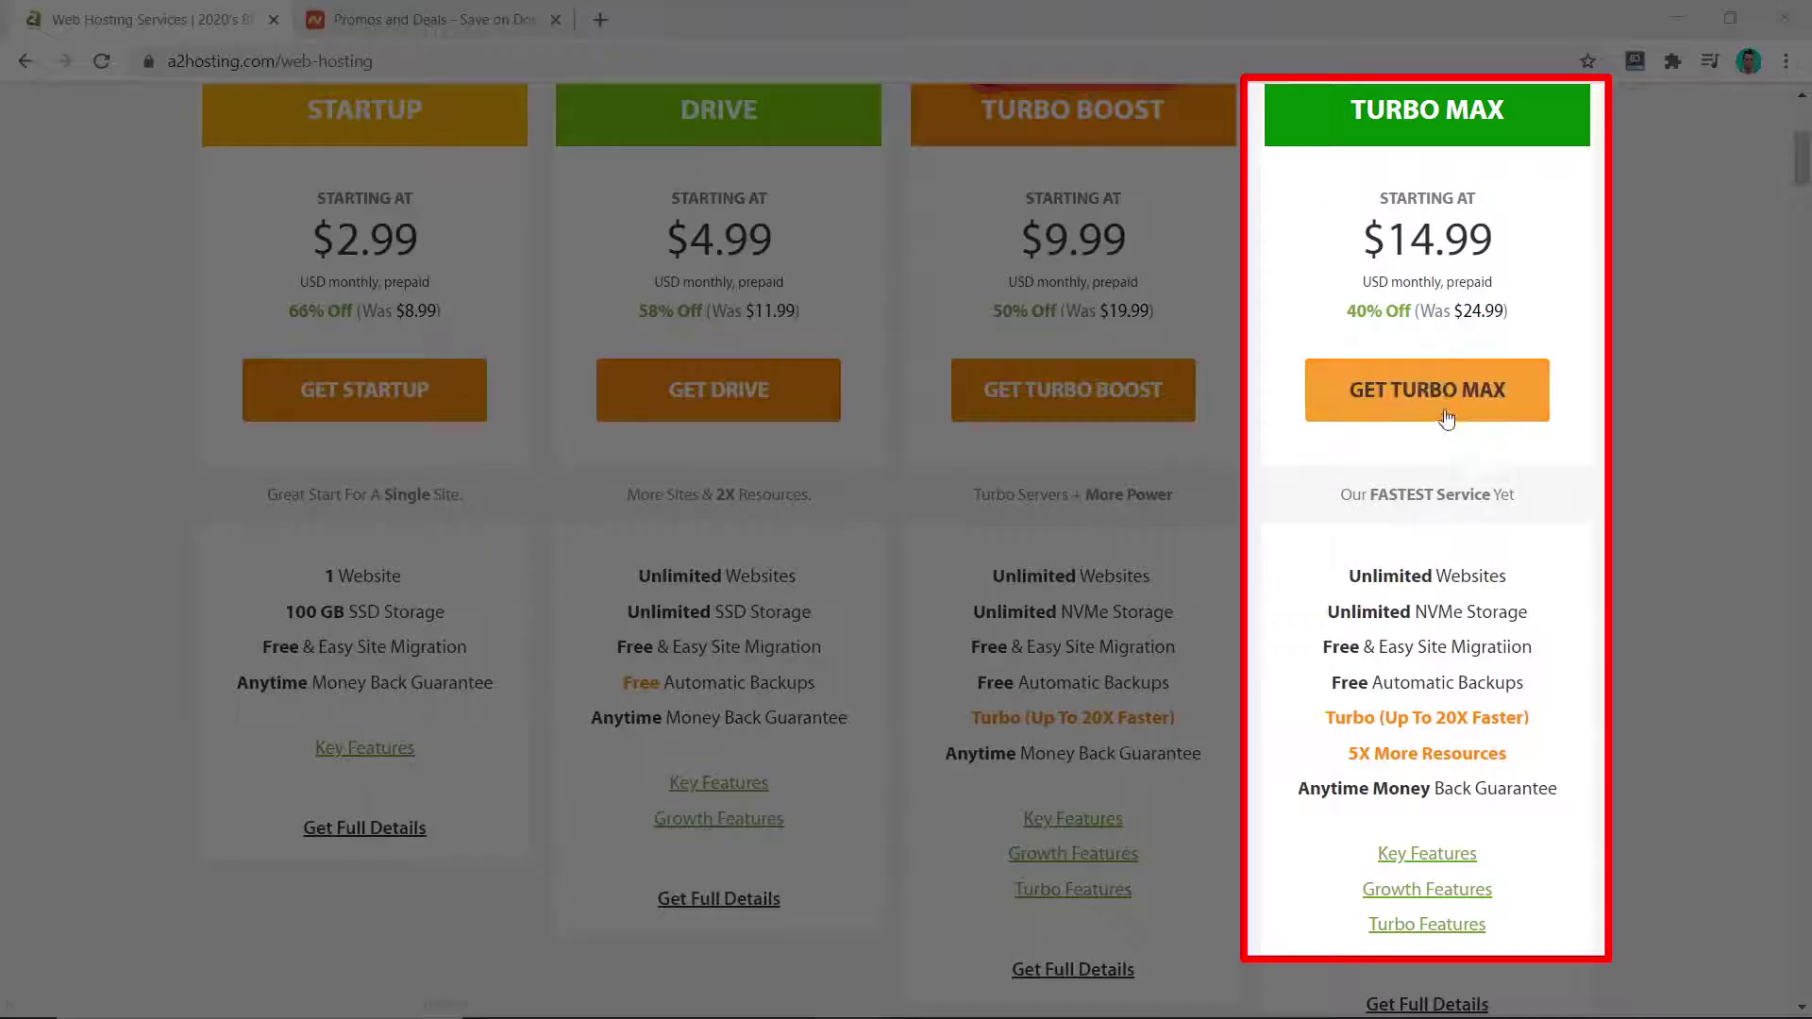
Step: Start a Turbo Max order and glance through the Namecheap deals page
left_click(1437, 397)
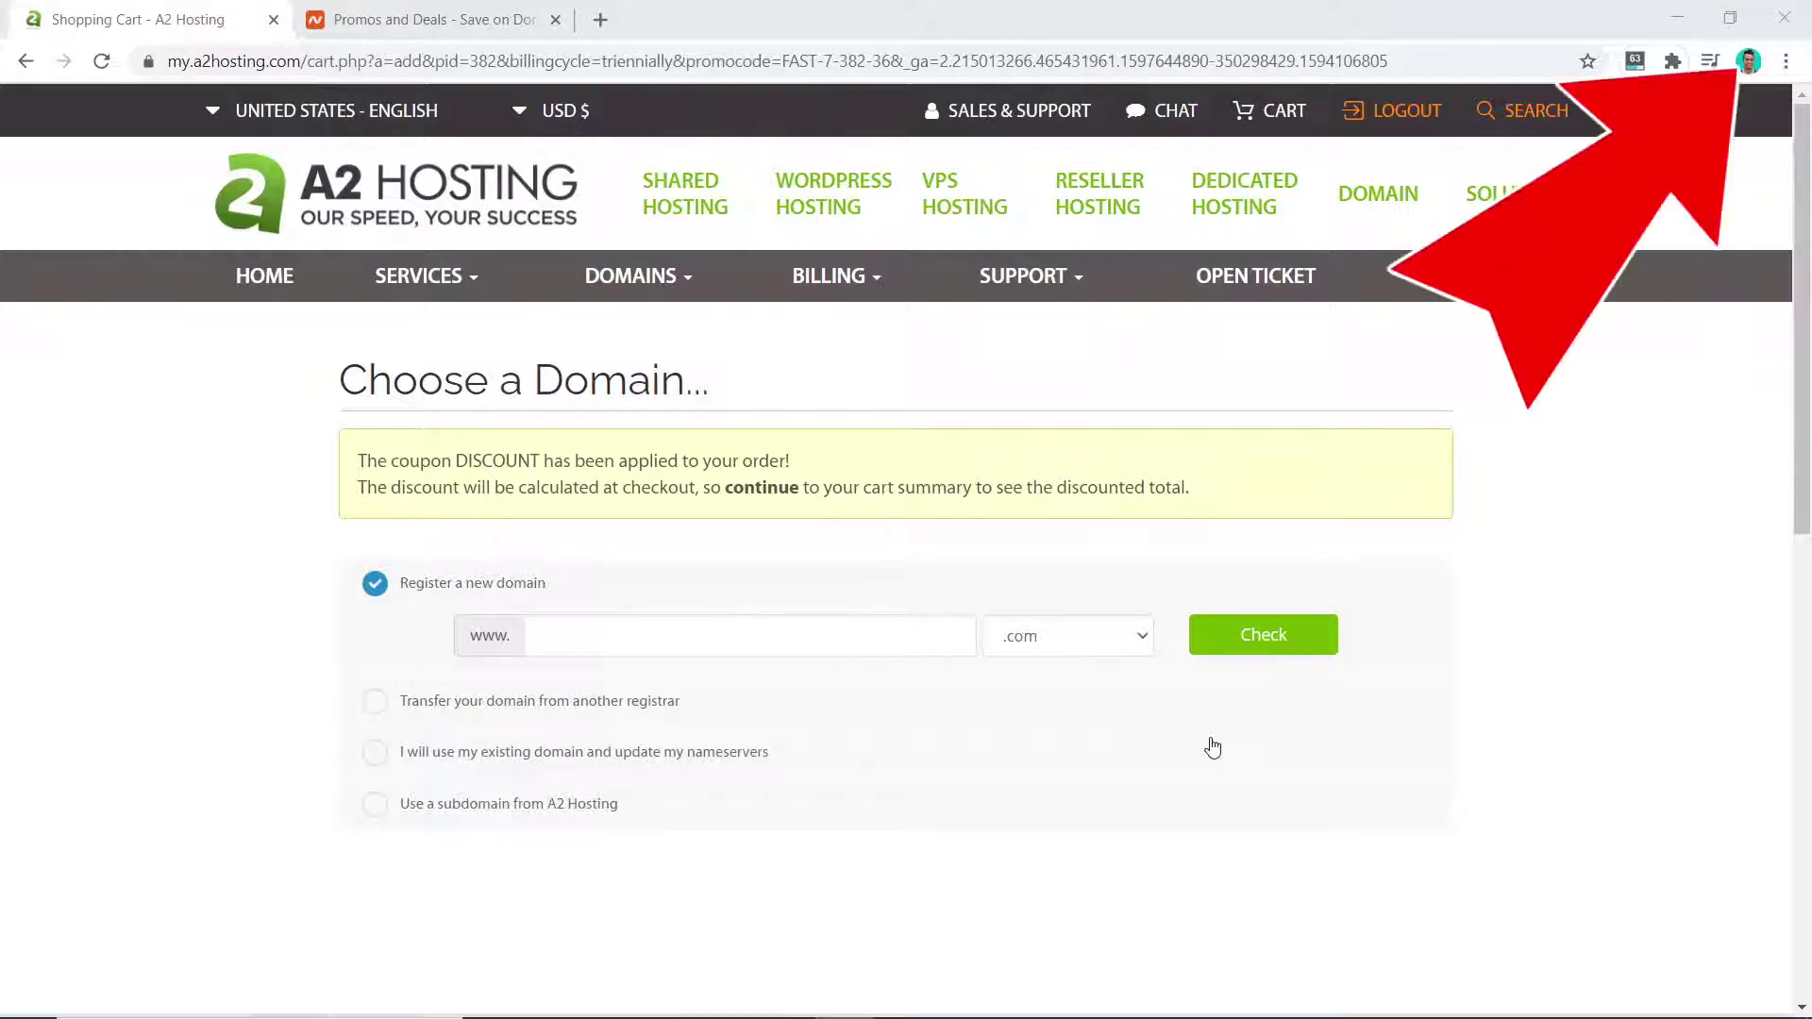
left_click(398, 16)
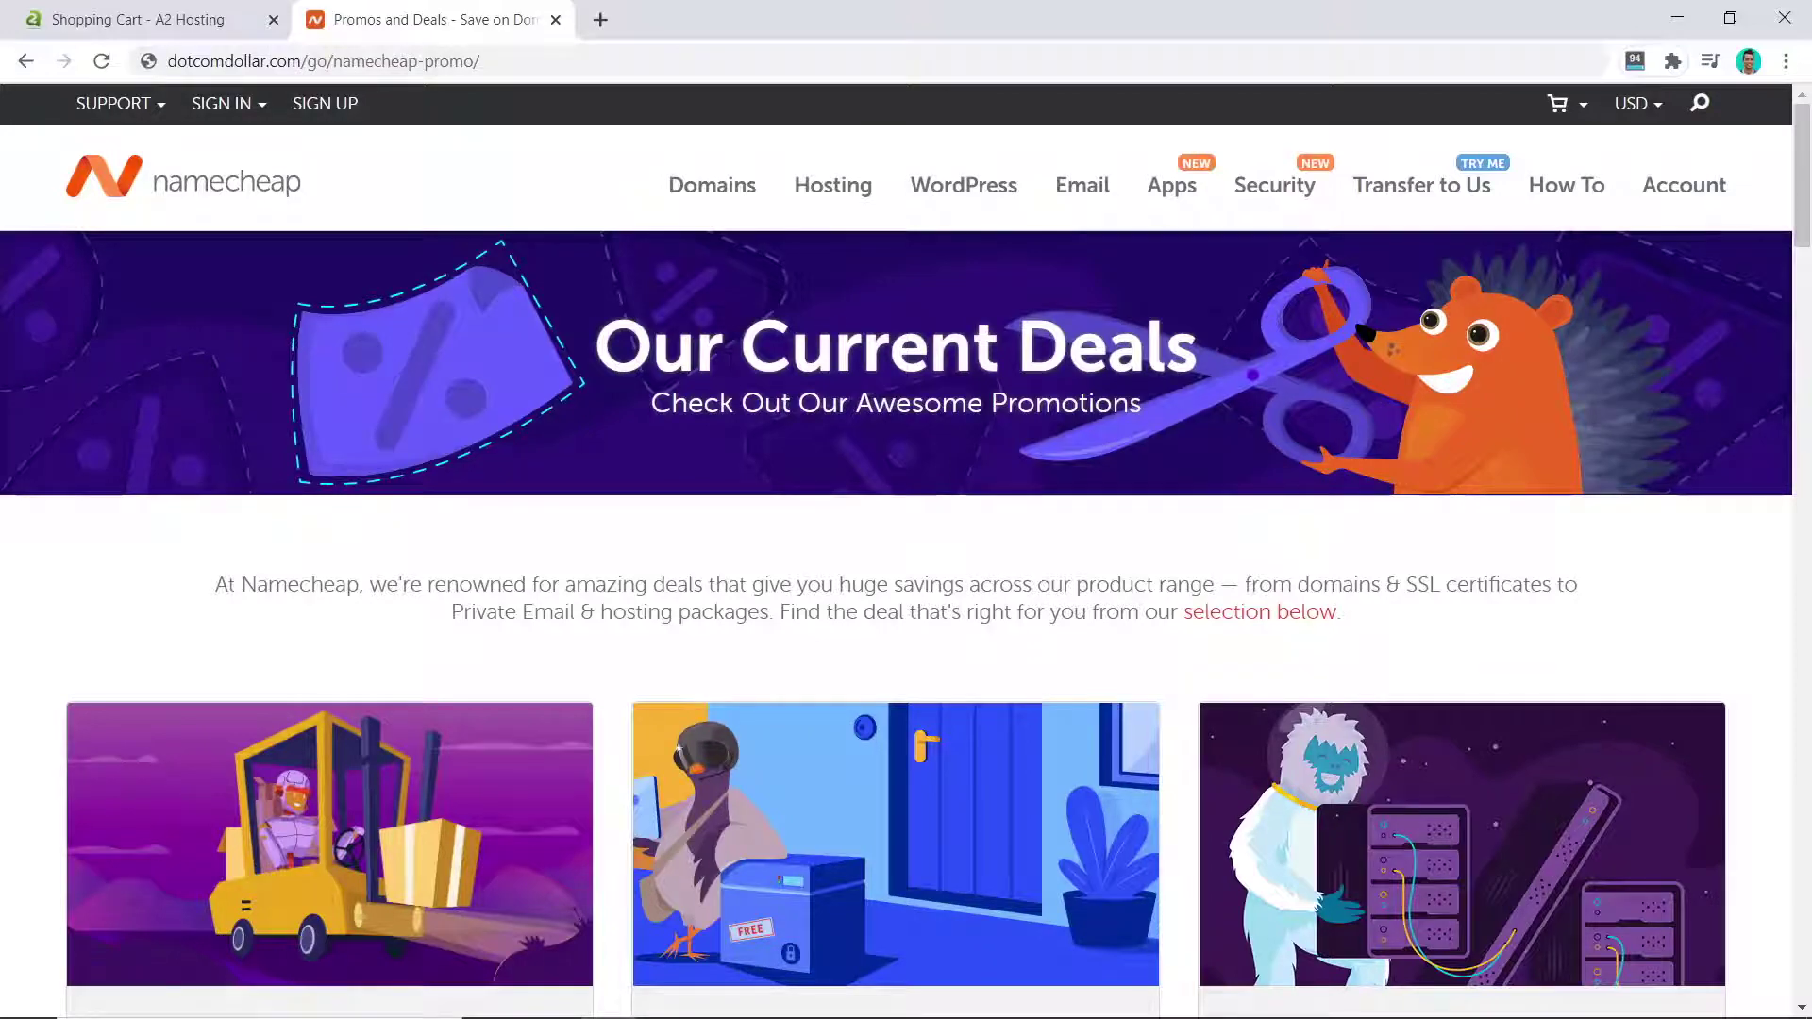
scroll(728, 360, "down", 15)
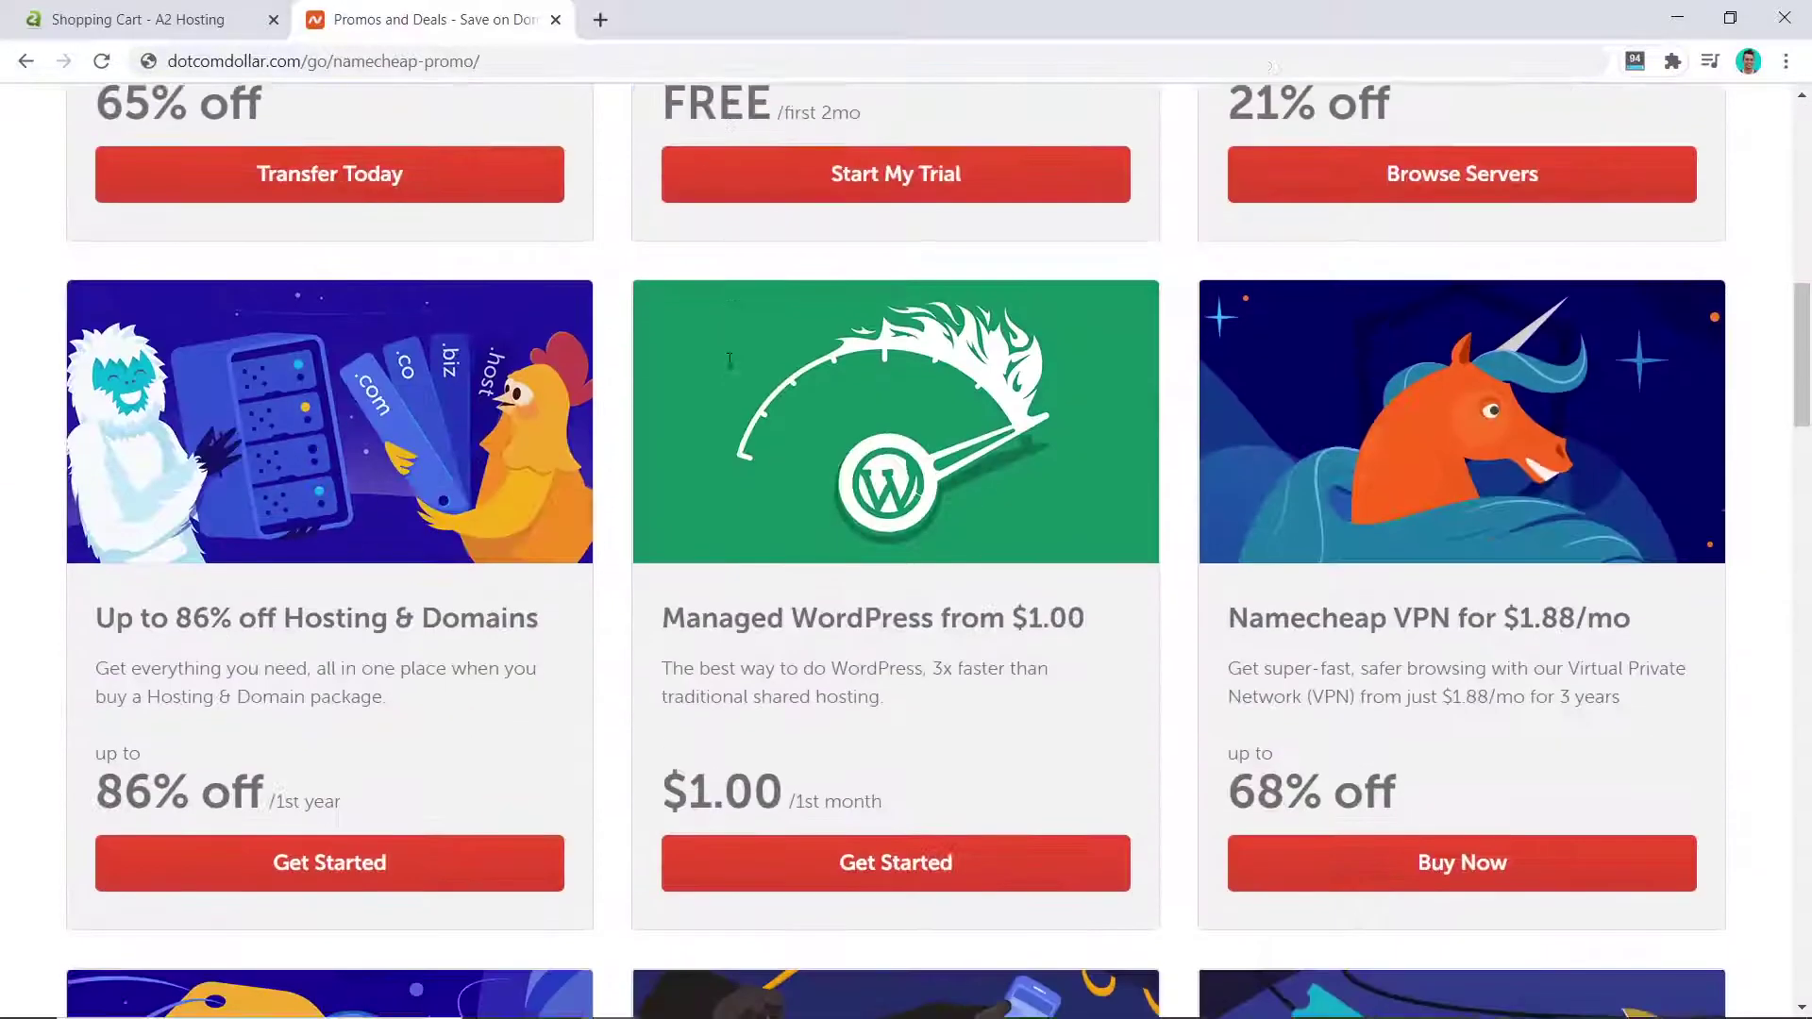
scroll(729, 362, "down", 4)
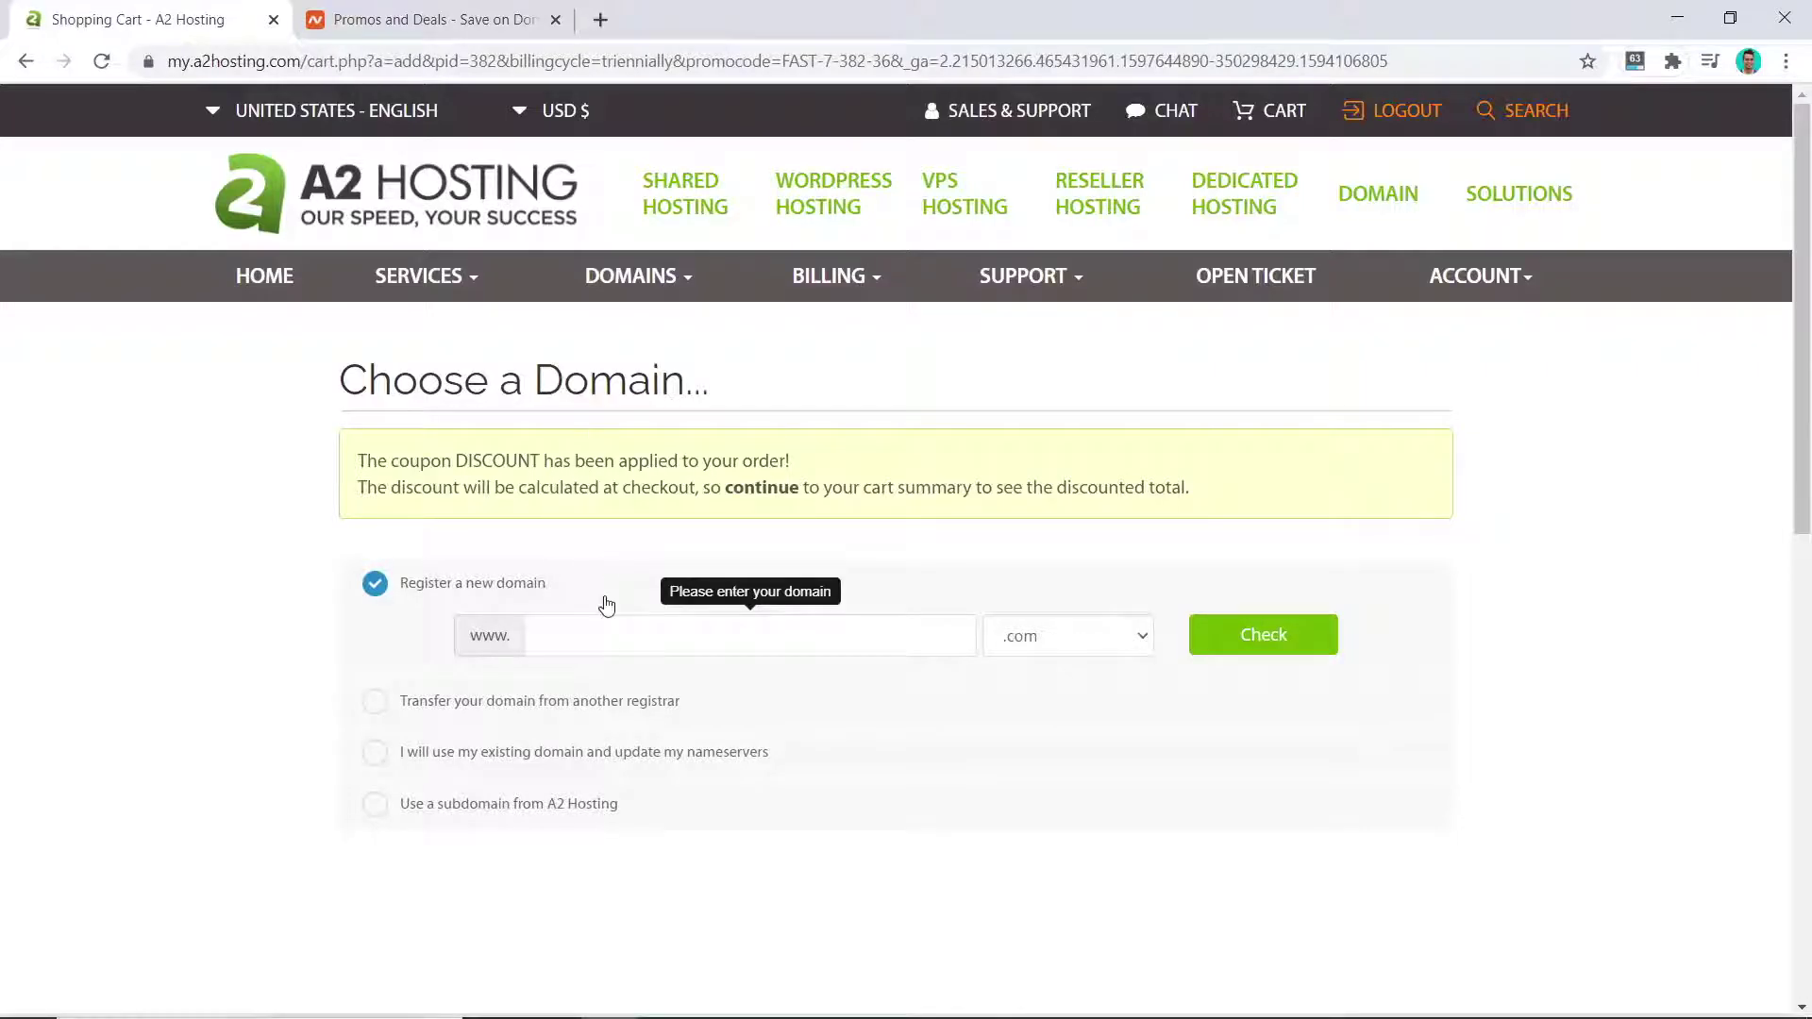
Step: Check dotcomdollarsss.com availability, then attach the existing domain dotcomdollar.xyz to the order
type("dotcomdollarsss")
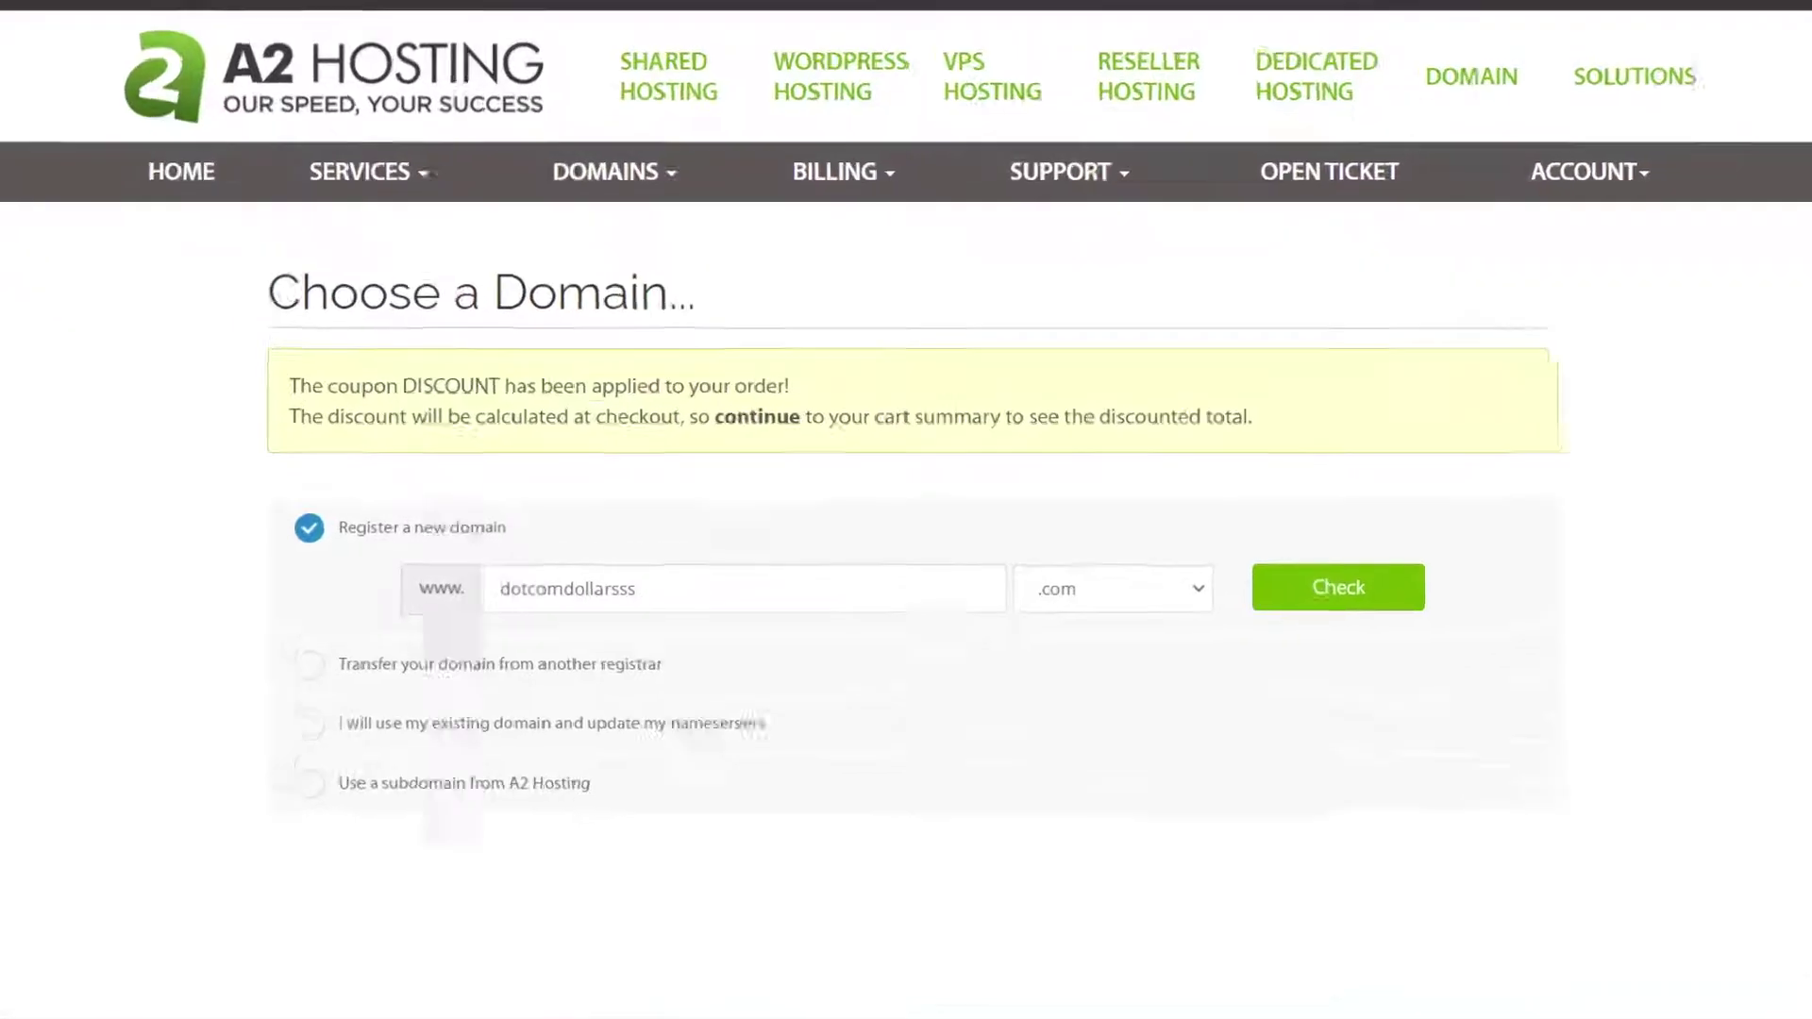
left_click(1526, 483)
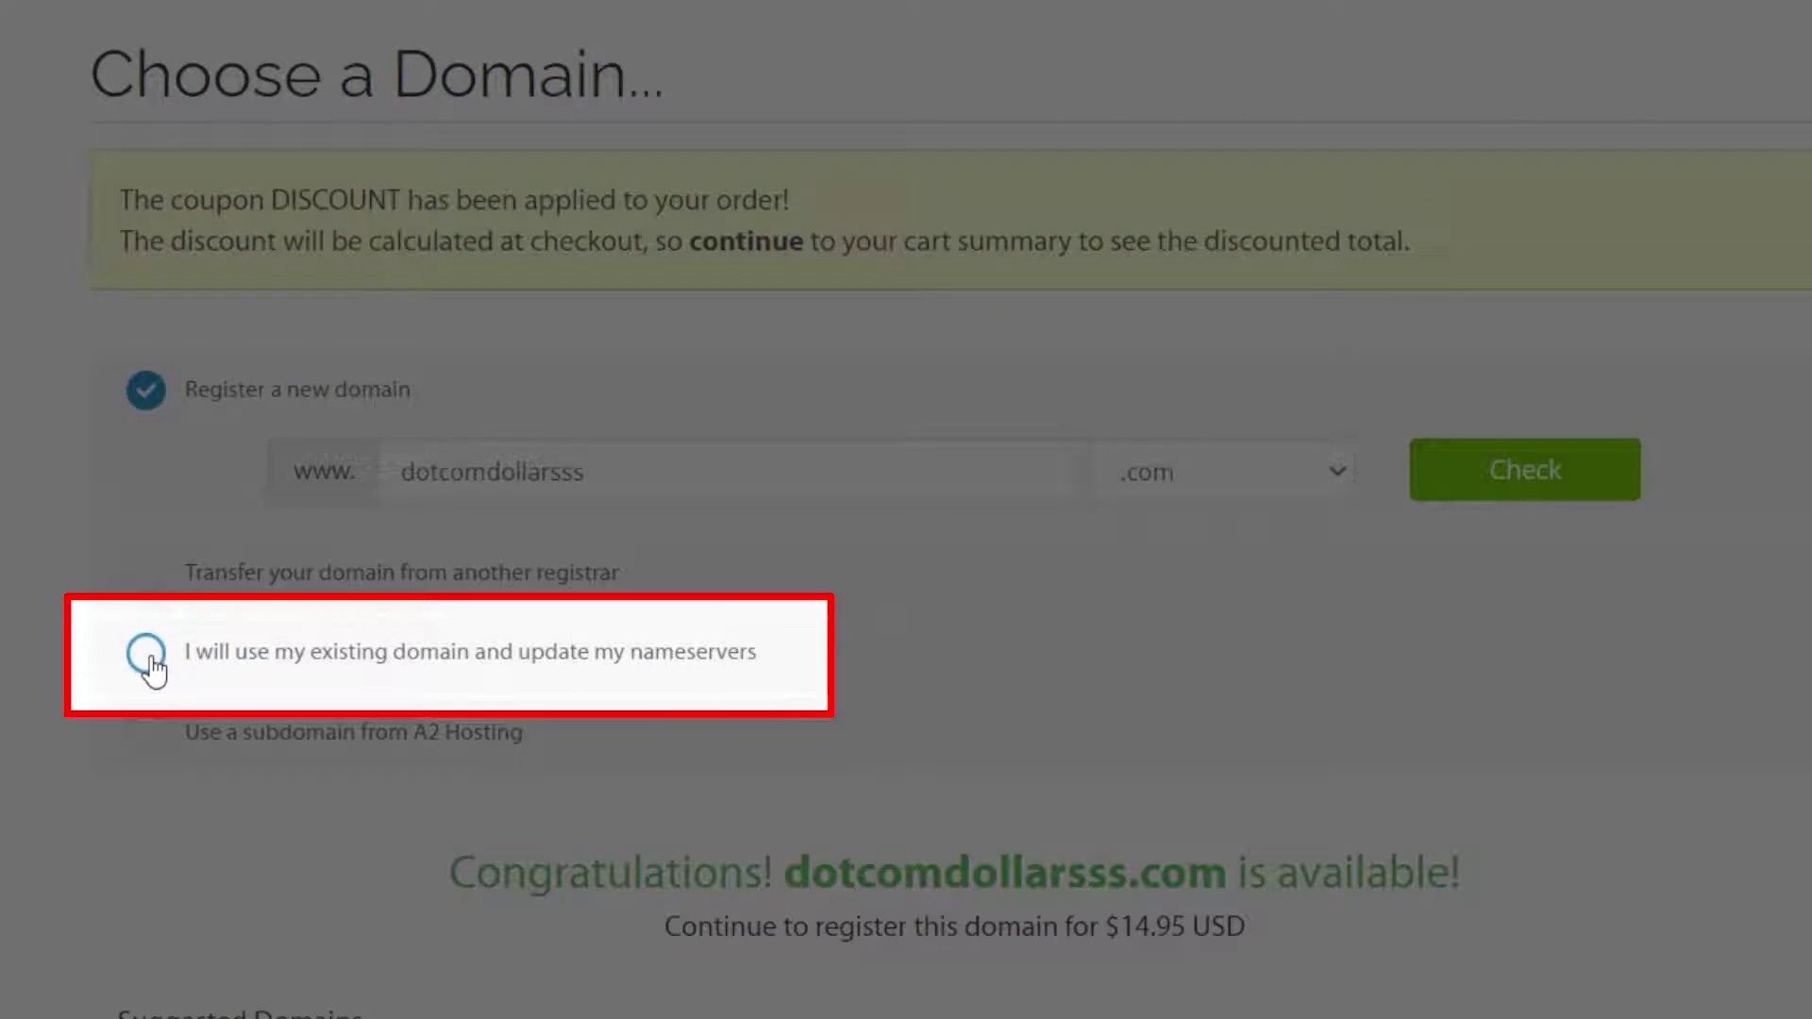
left_click(150, 671)
left_click(485, 631)
type("dotcomdollar")
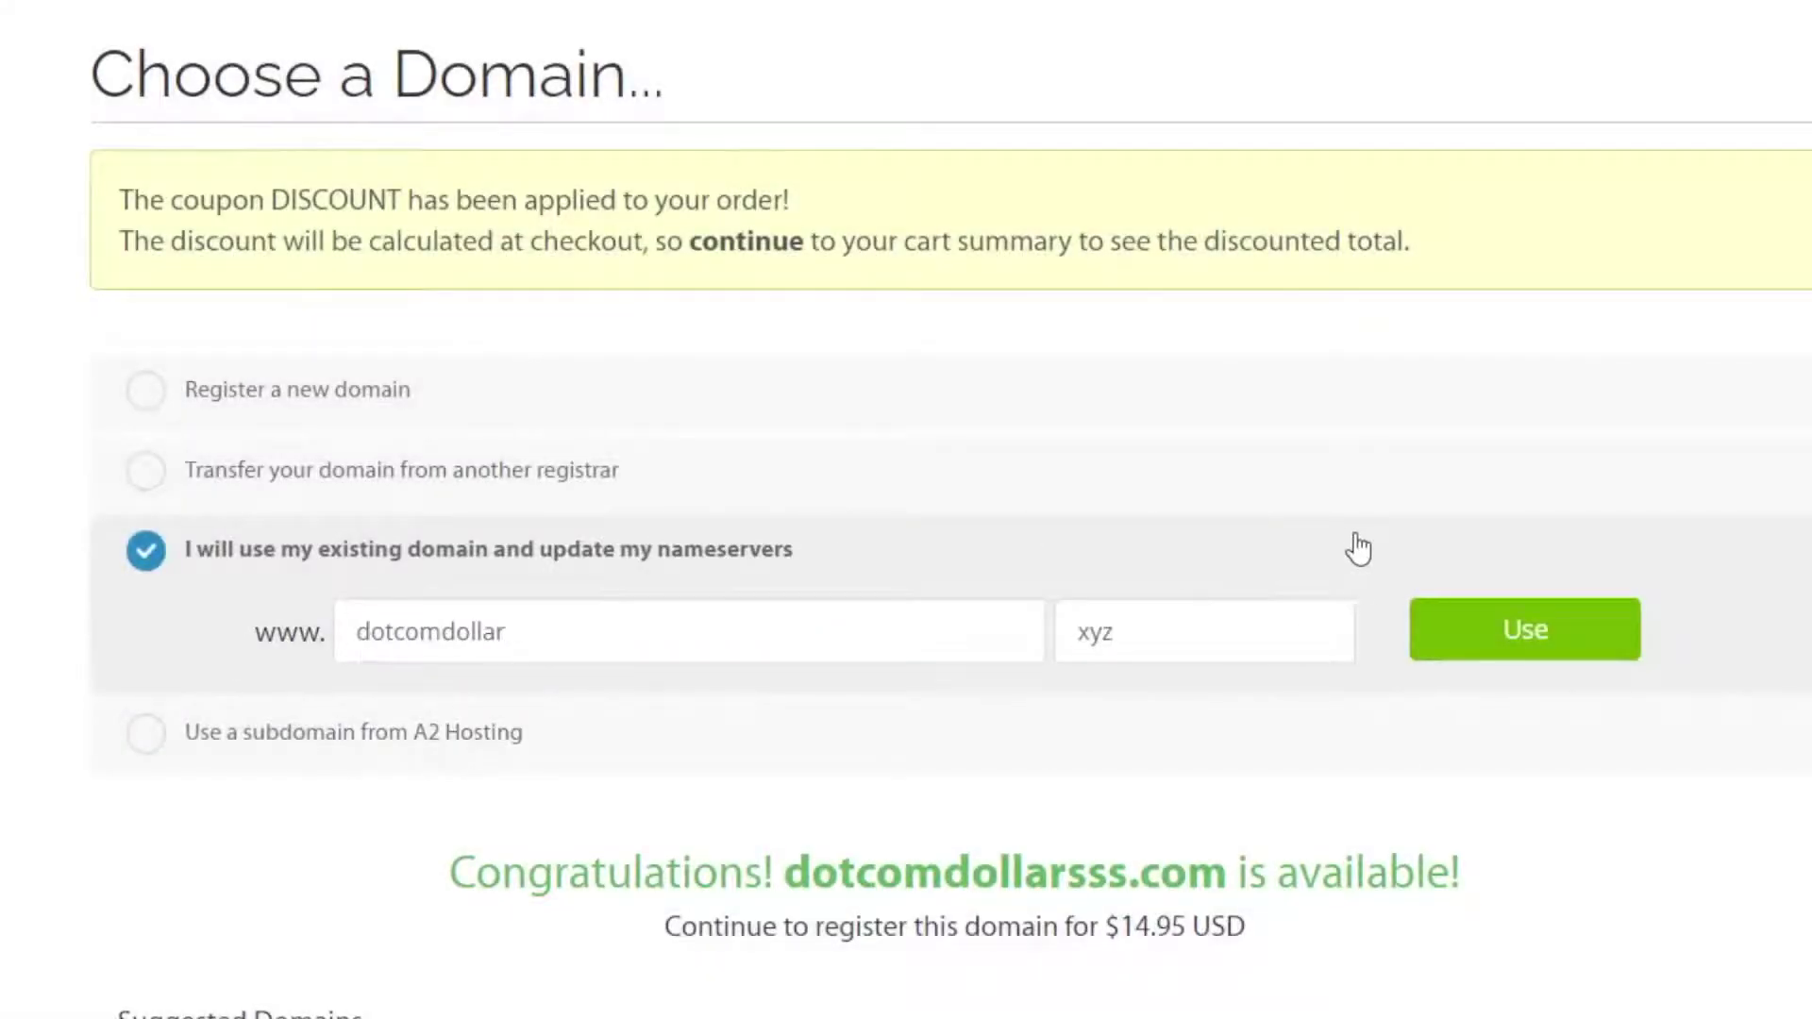
left_click(1475, 642)
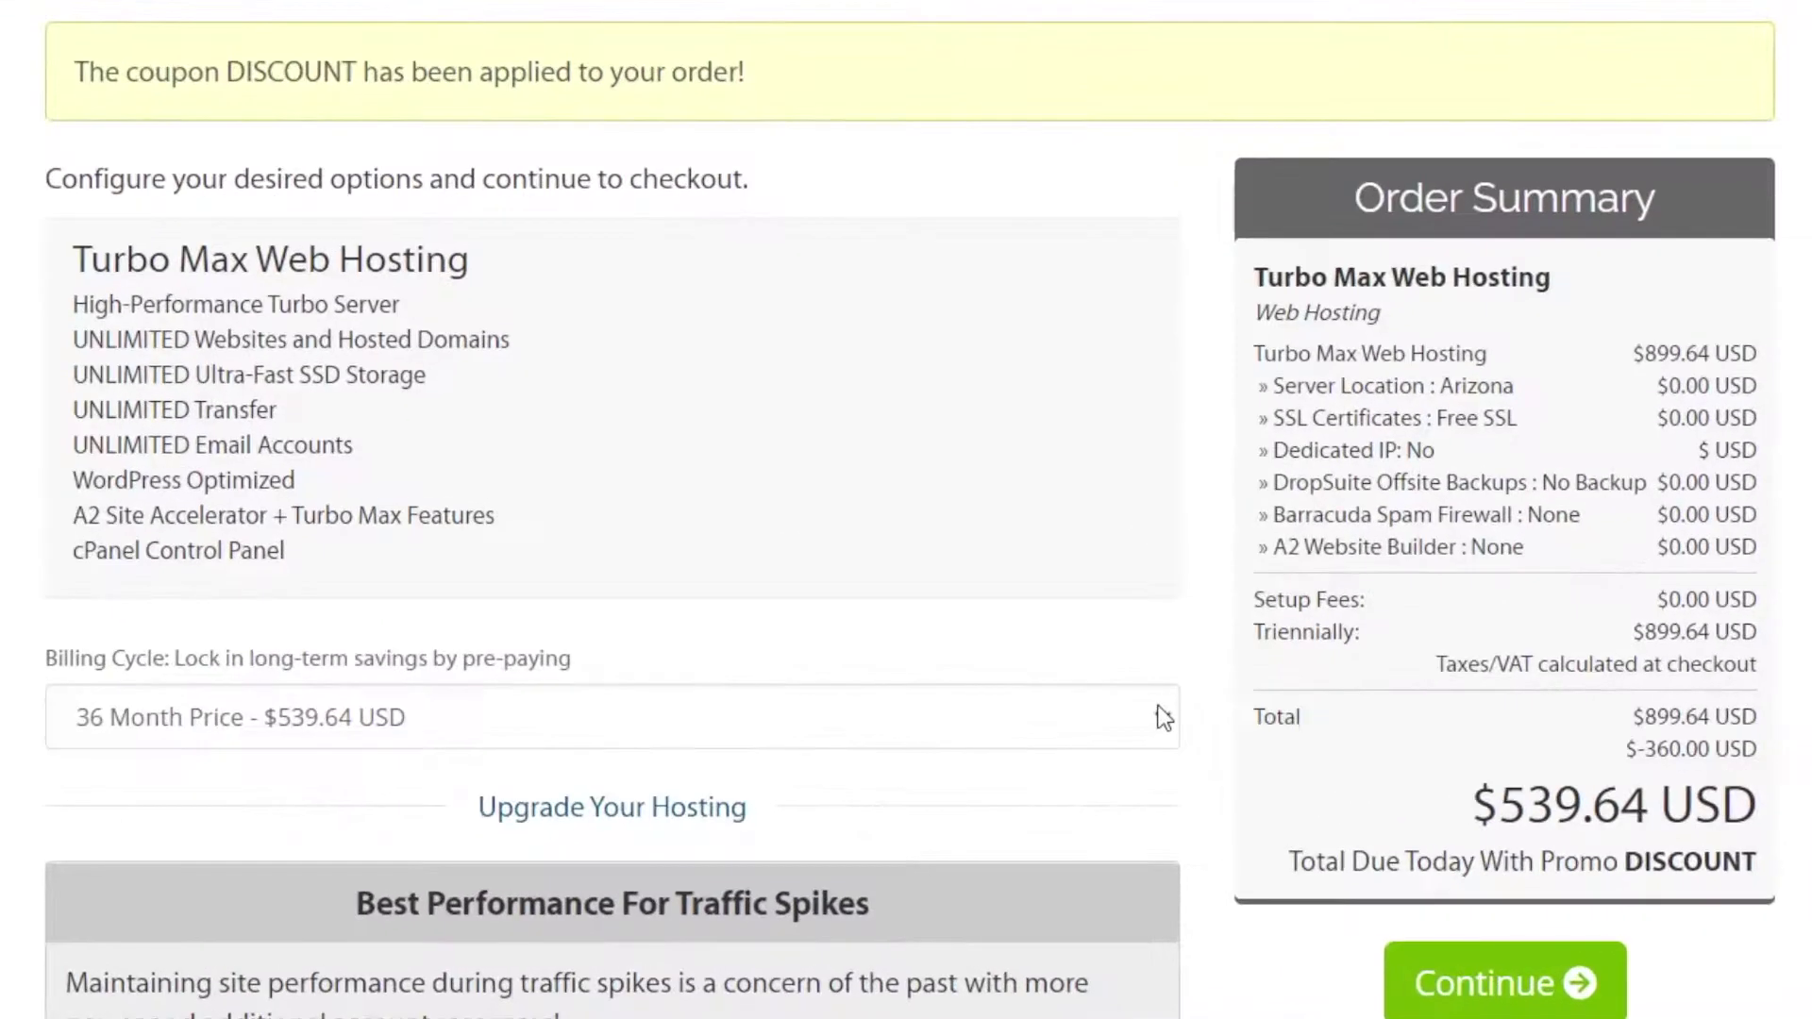
left_click(1058, 797)
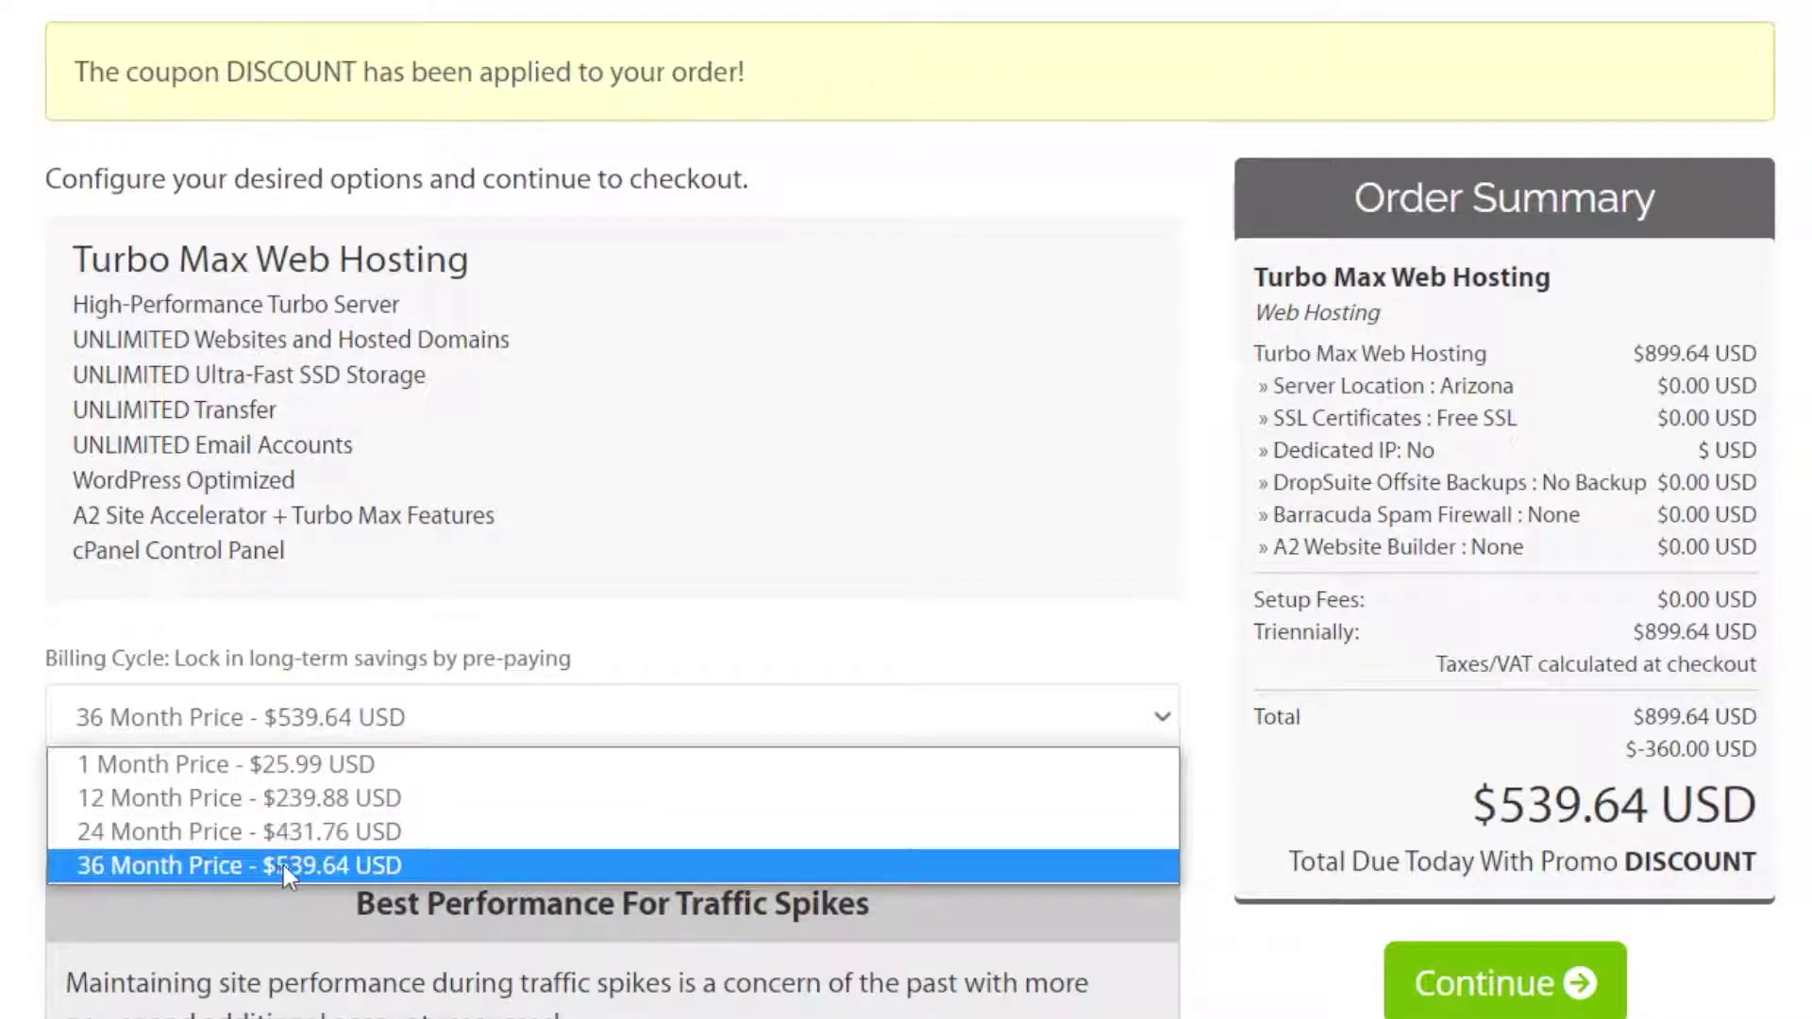
left_click(552, 613)
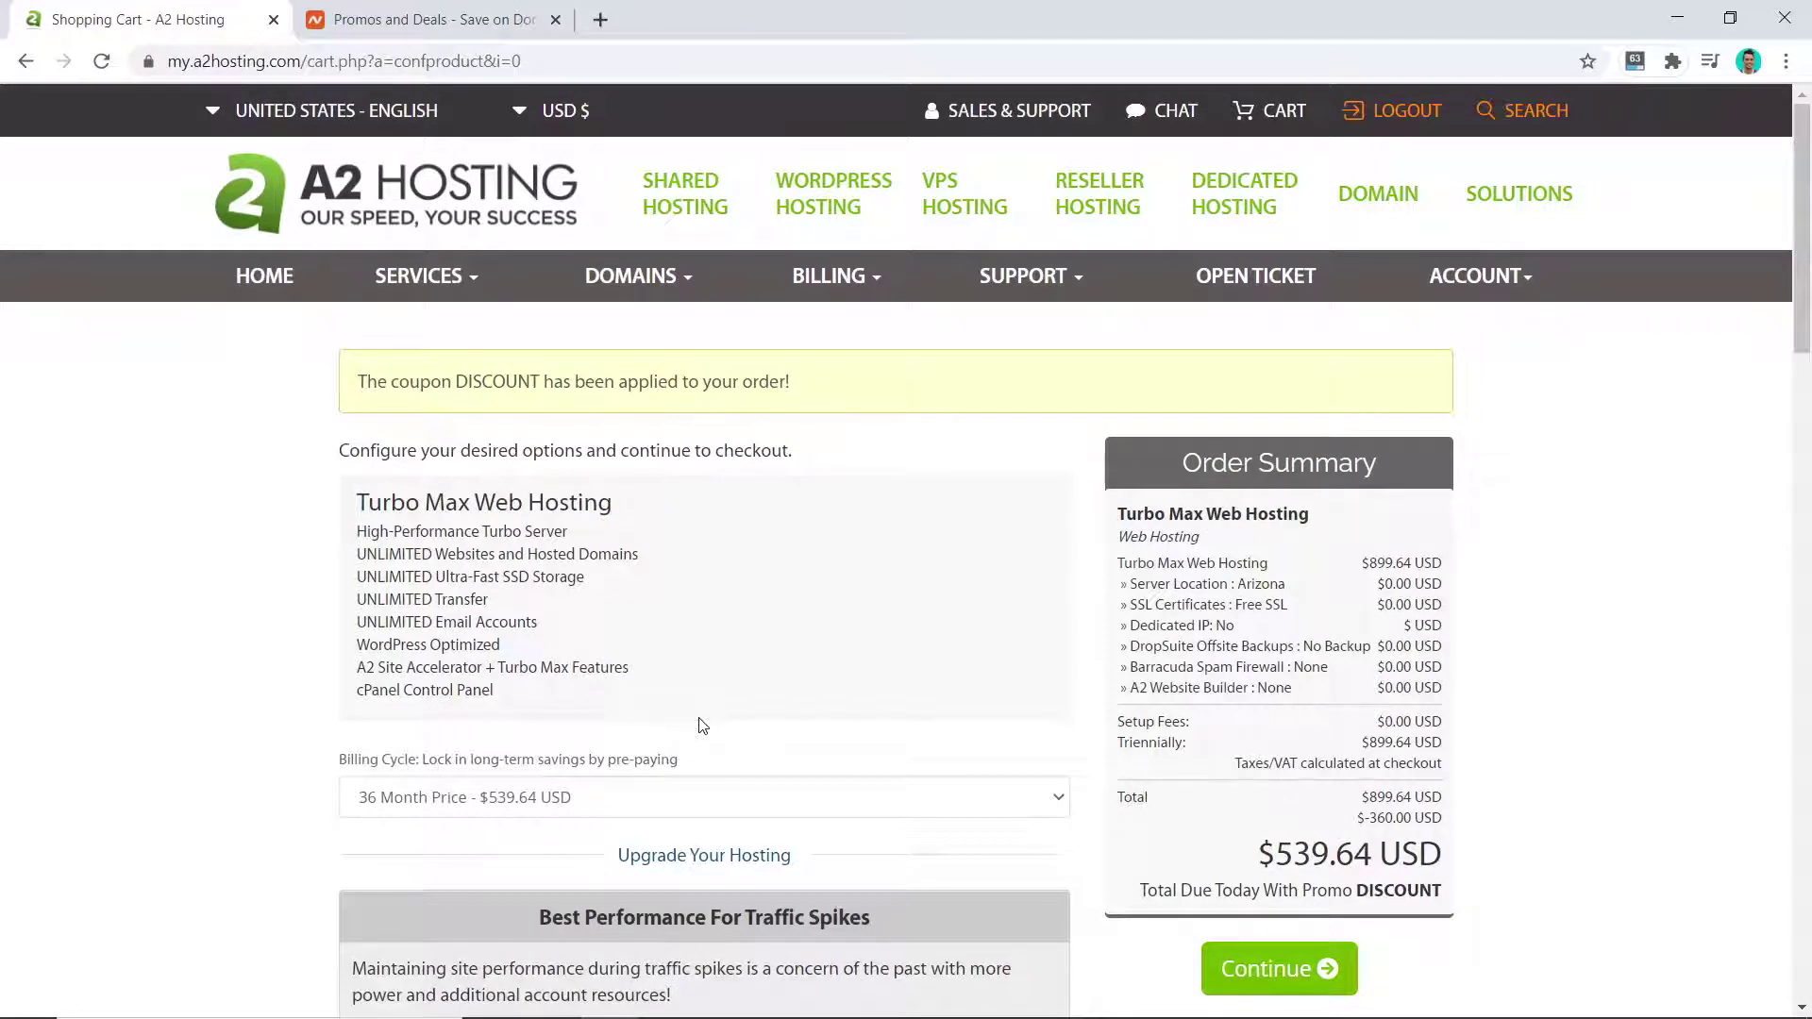
scroll(701, 725, "down", 7)
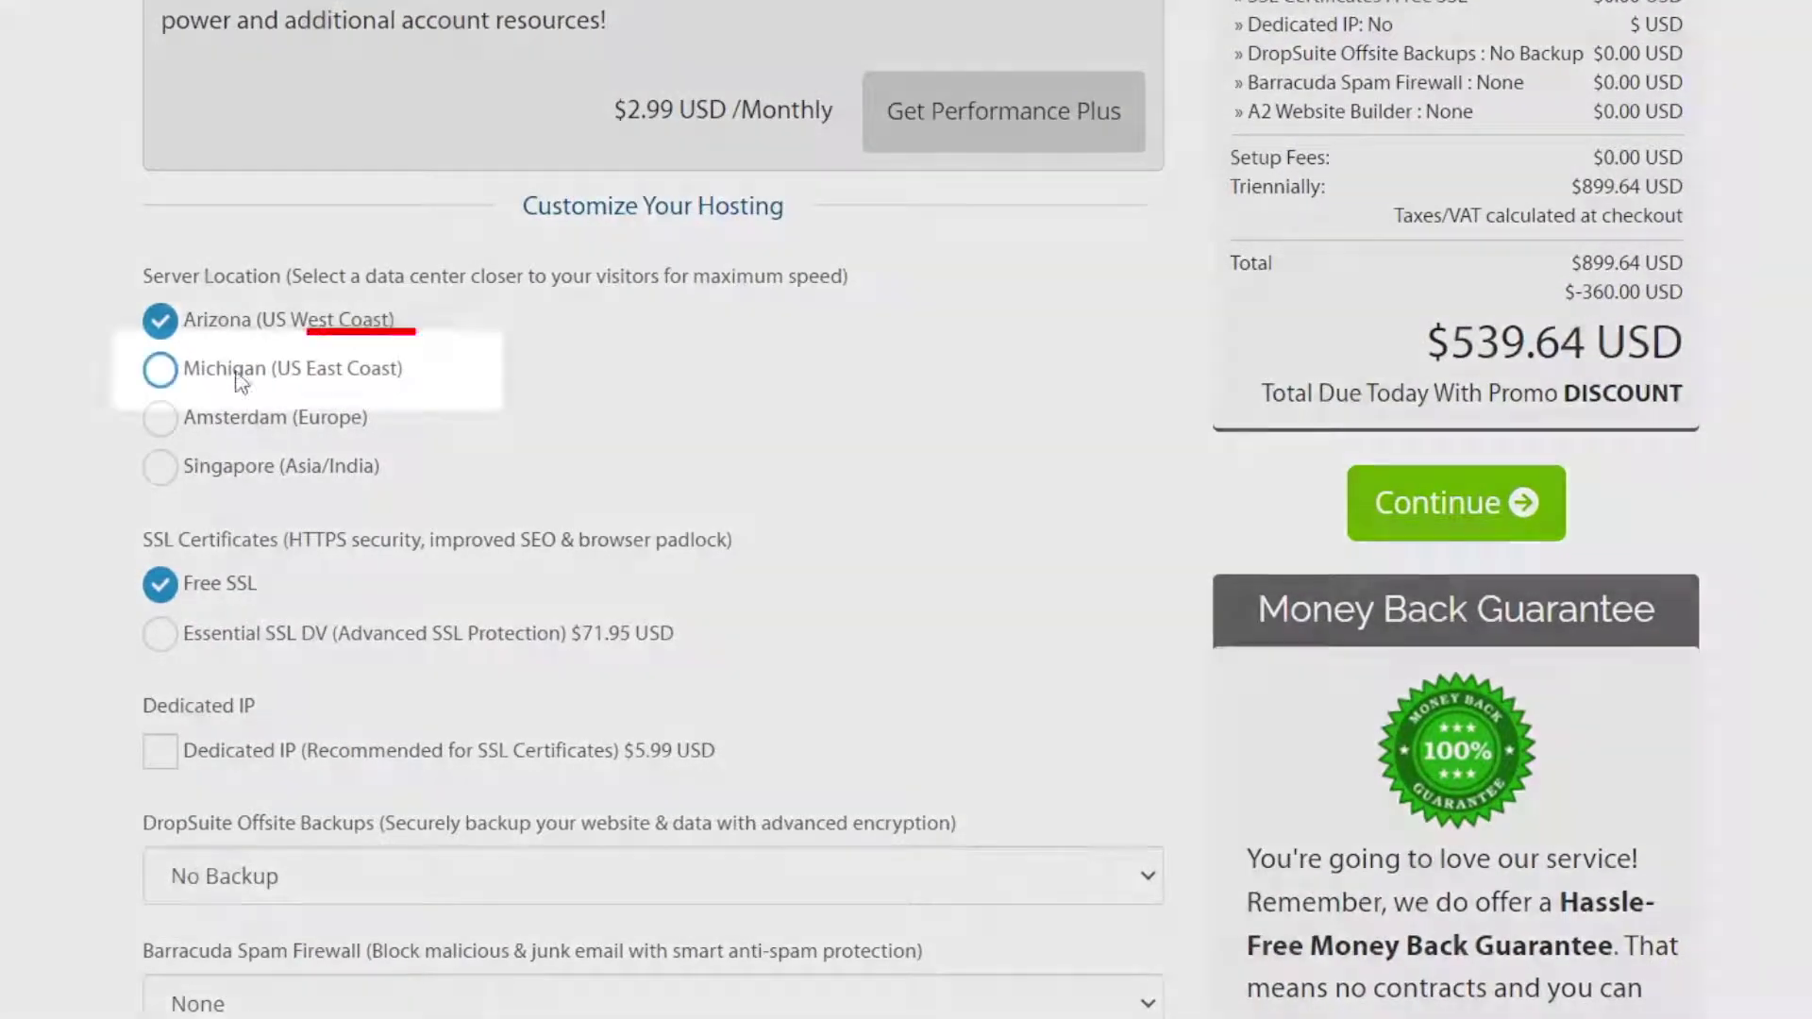
Step: Choose the Michigan server, keep Free SSL, set Auto-Install Application to None, and continue
left_click(248, 377)
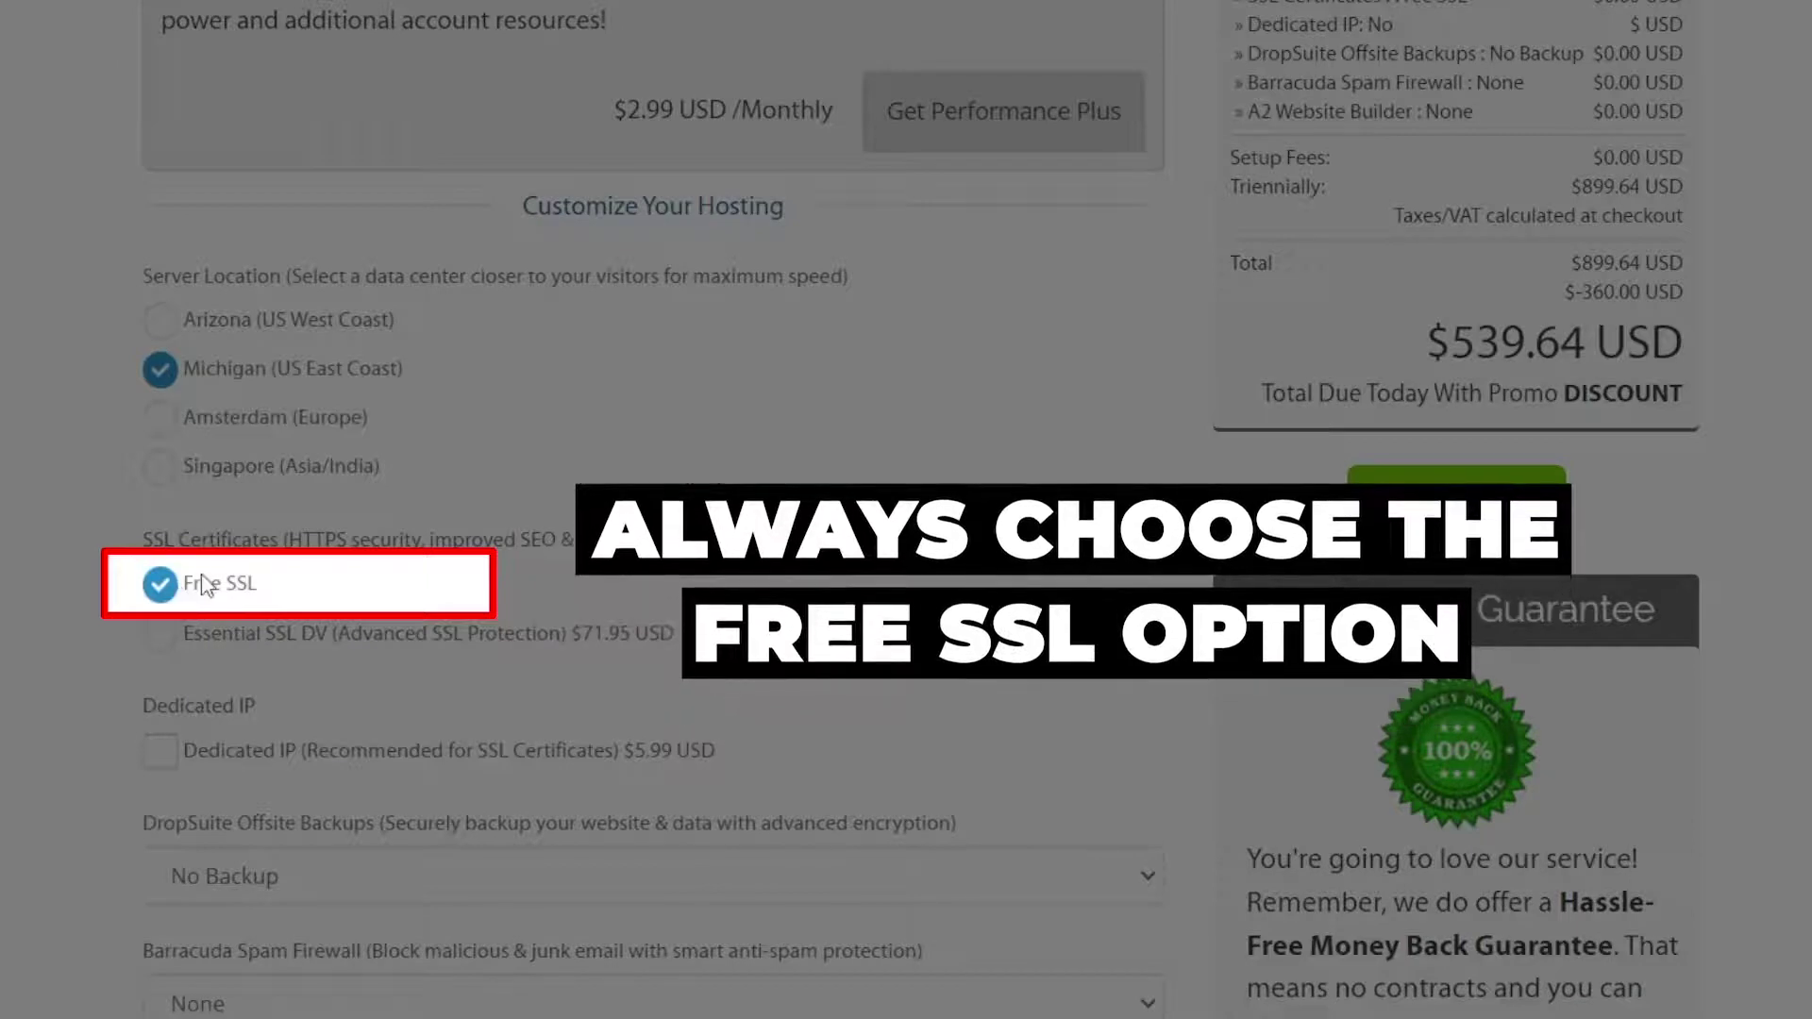
scroll(296, 580, "down", 3)
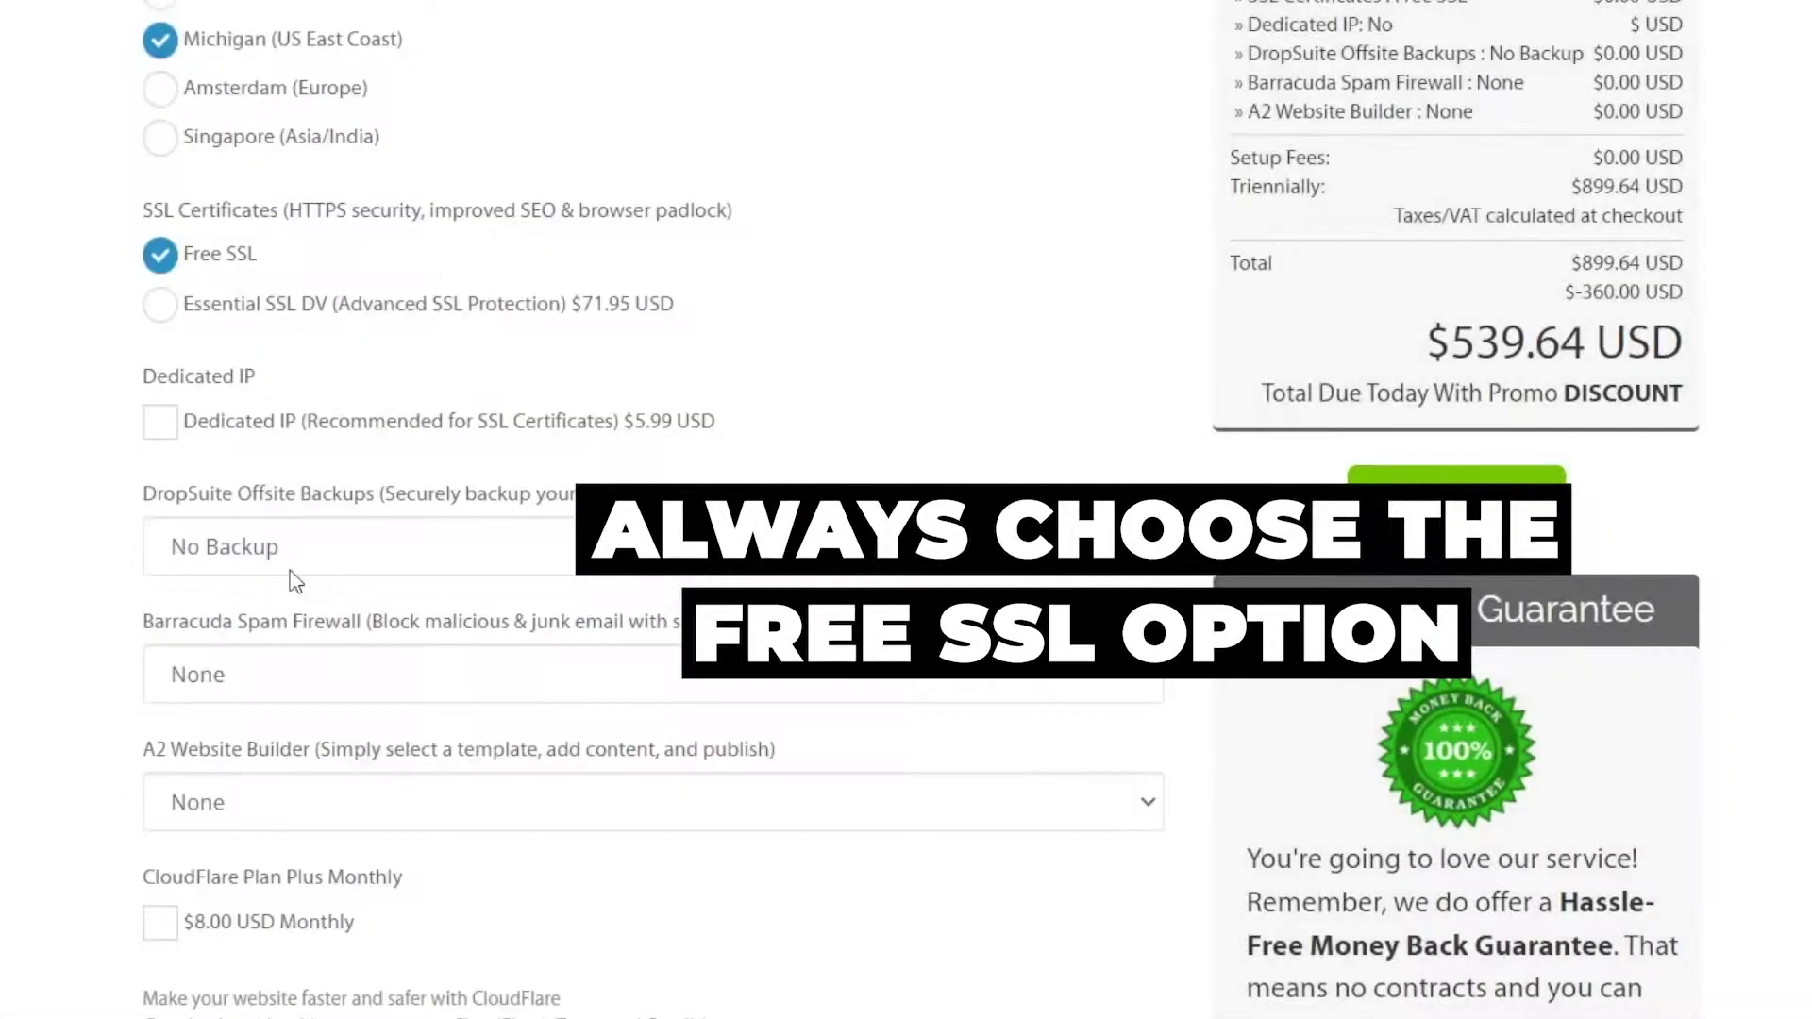
scroll(295, 580, "down", 8)
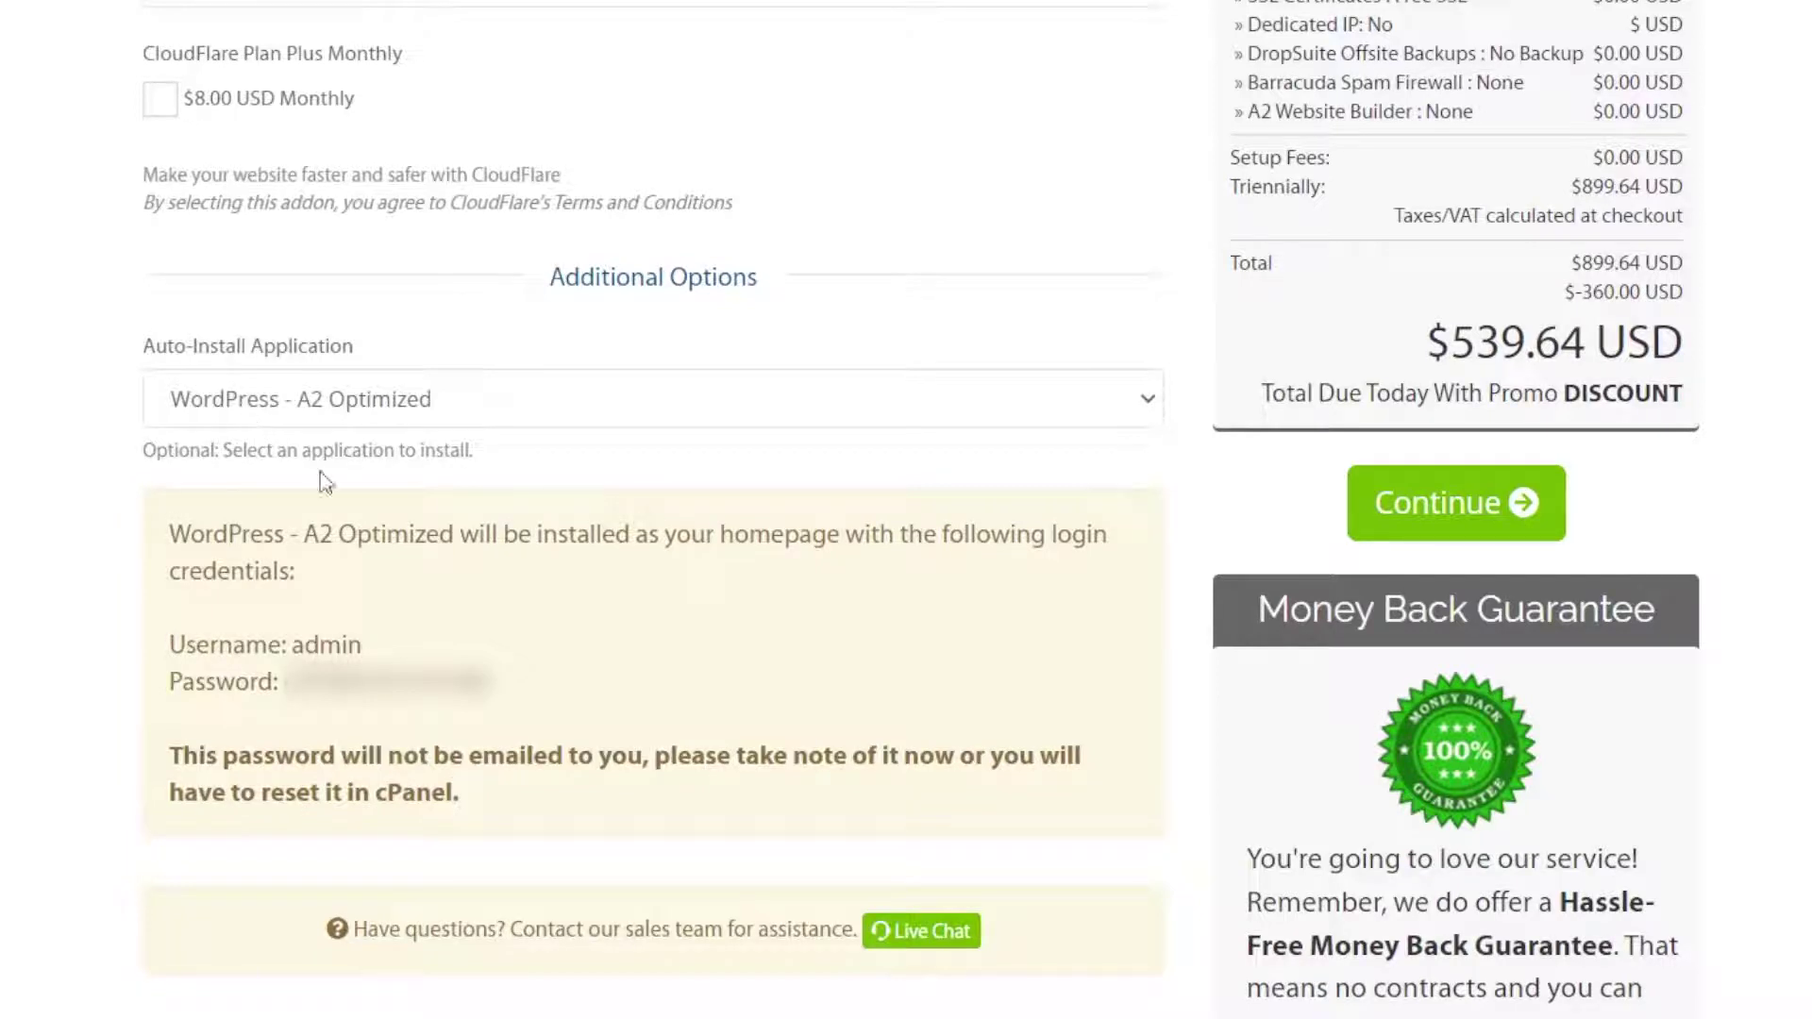
left_click_drag(364, 645, 290, 645)
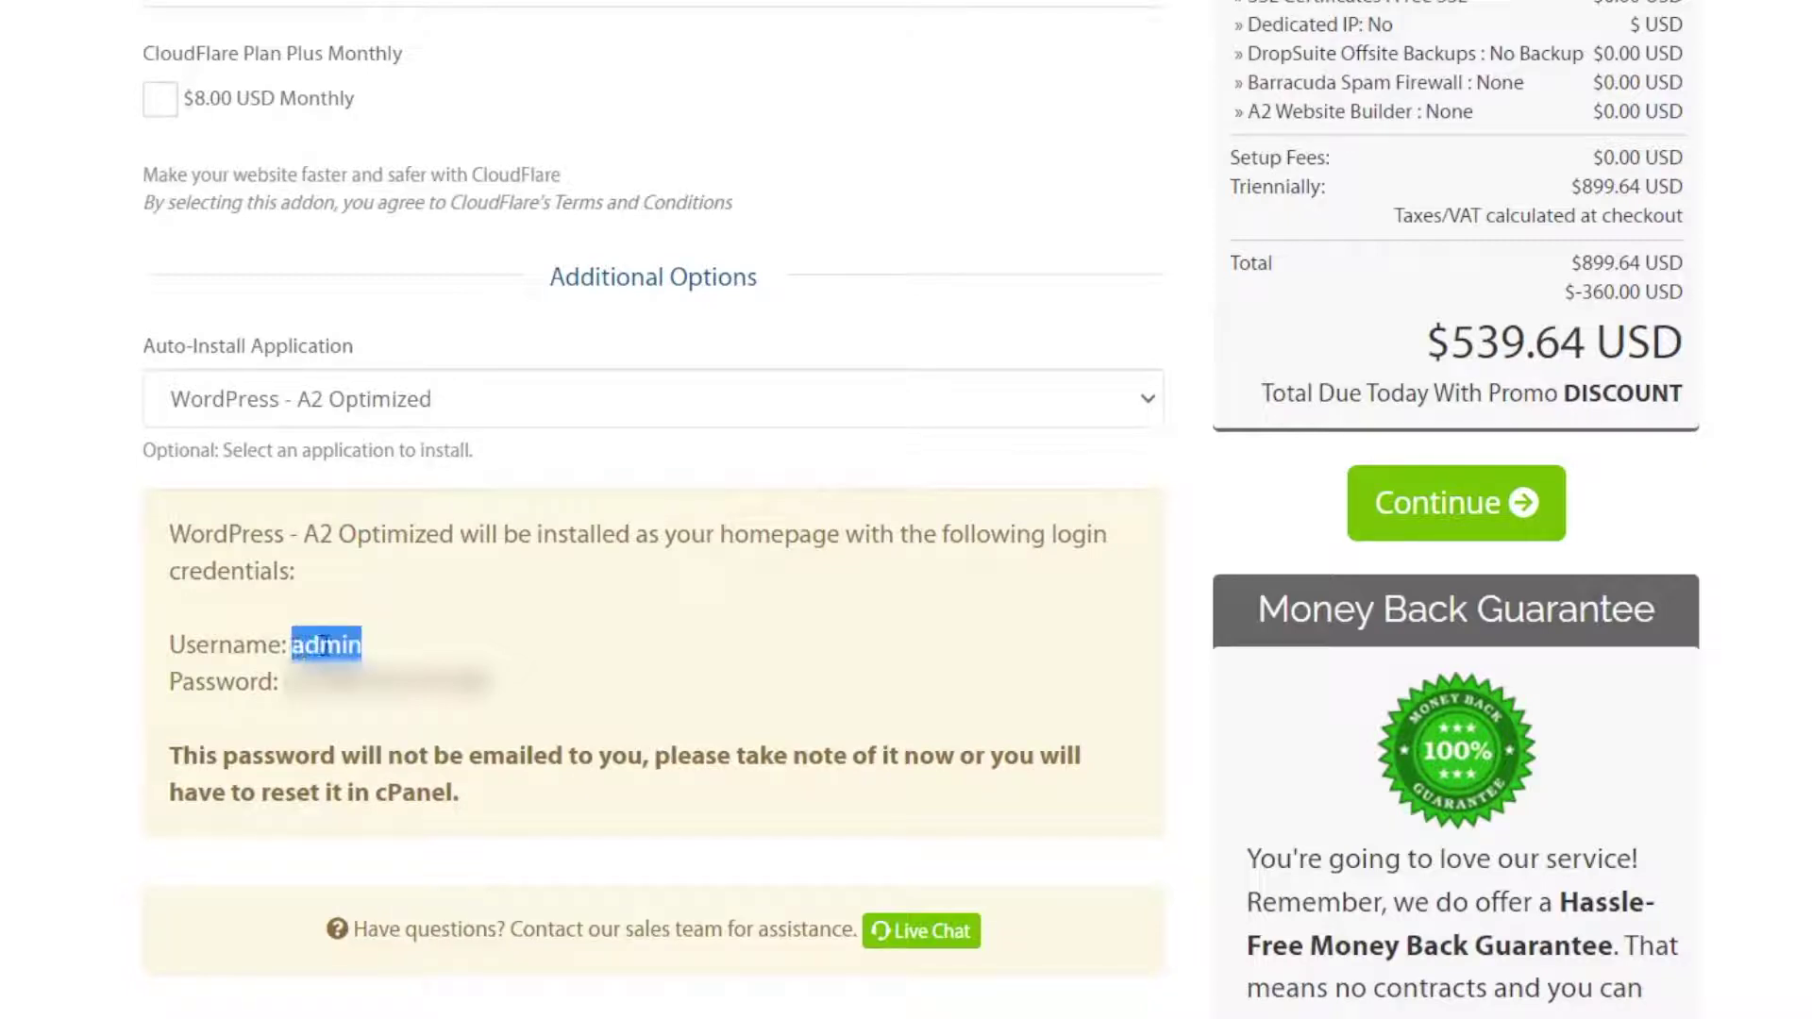
left_click(324, 646)
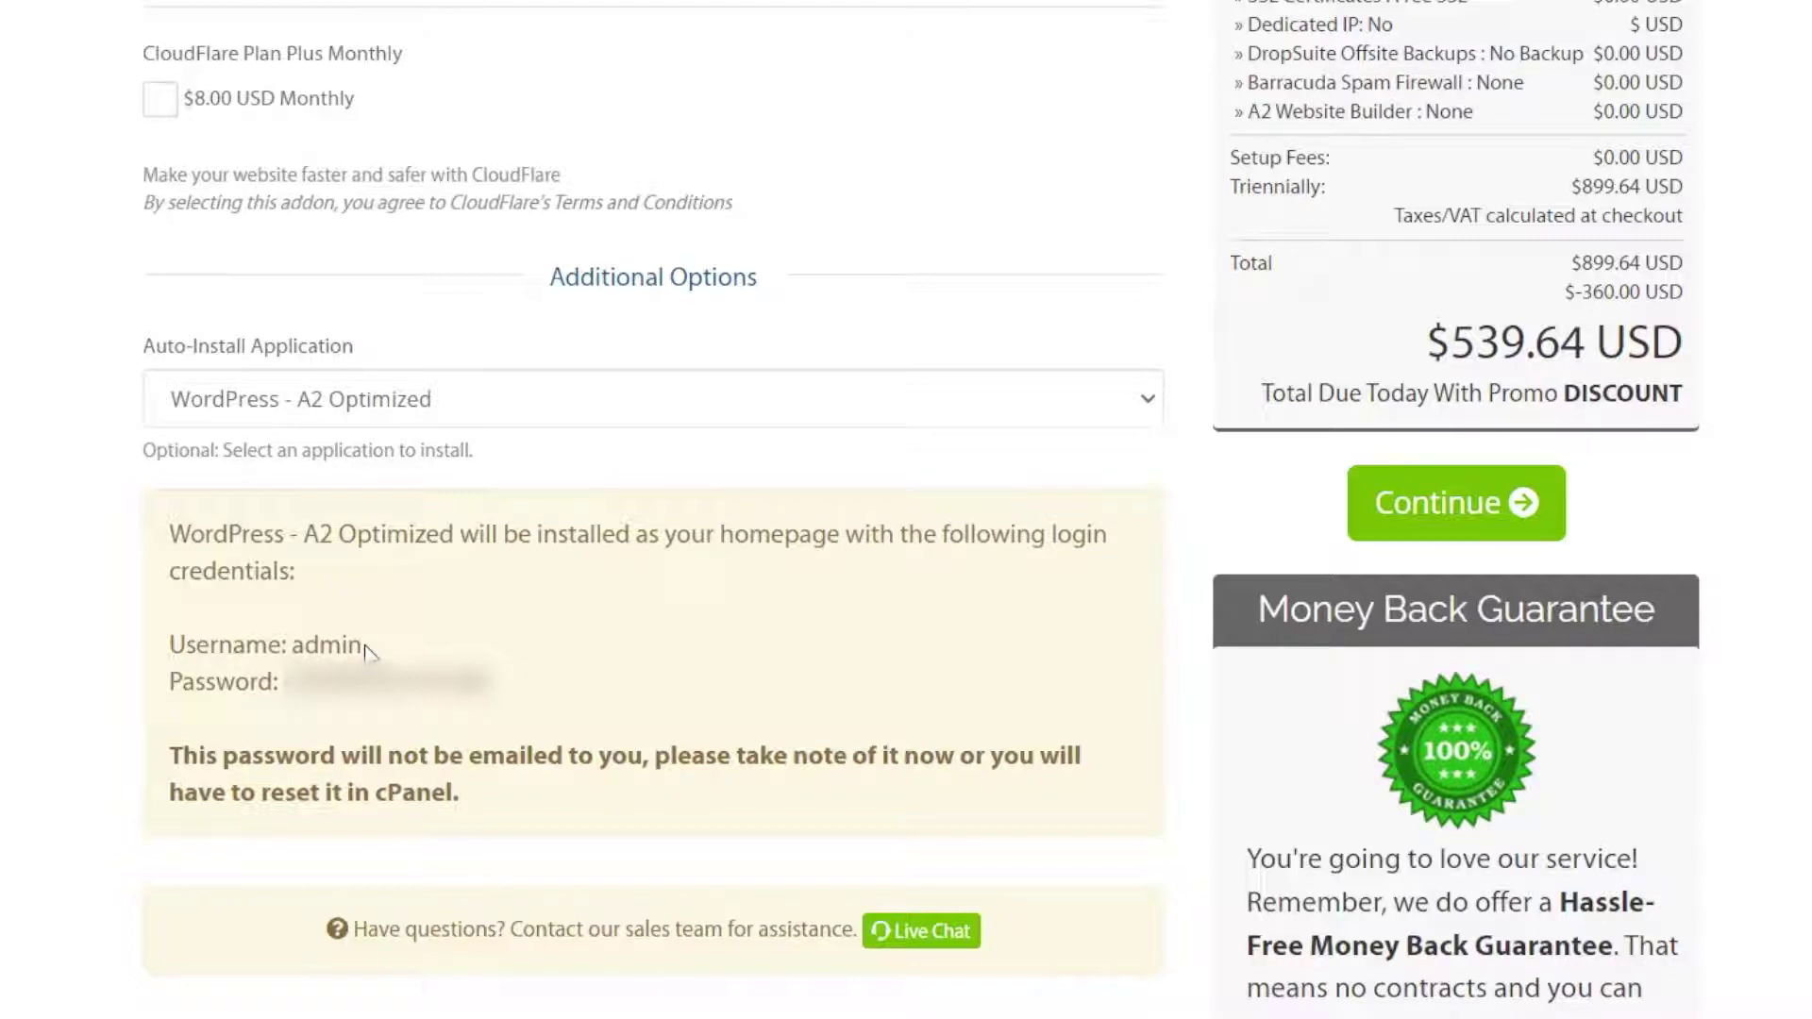
left_click(370, 408)
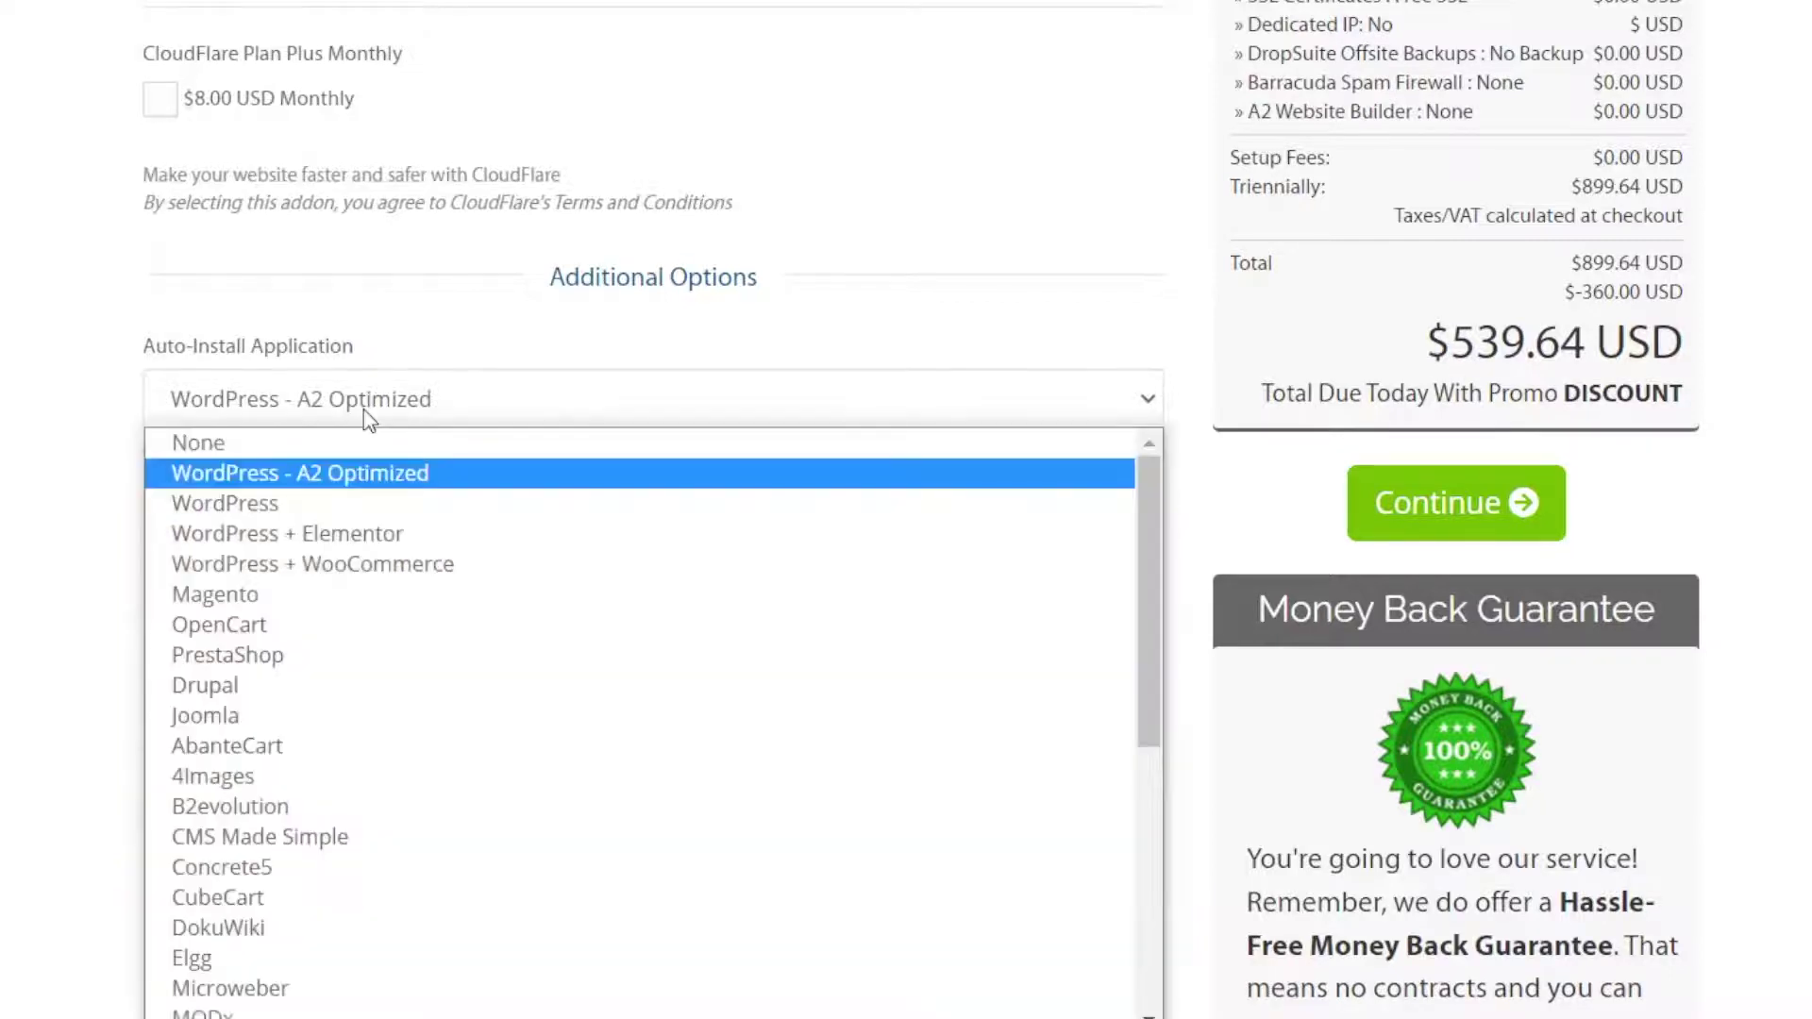
left_click(229, 451)
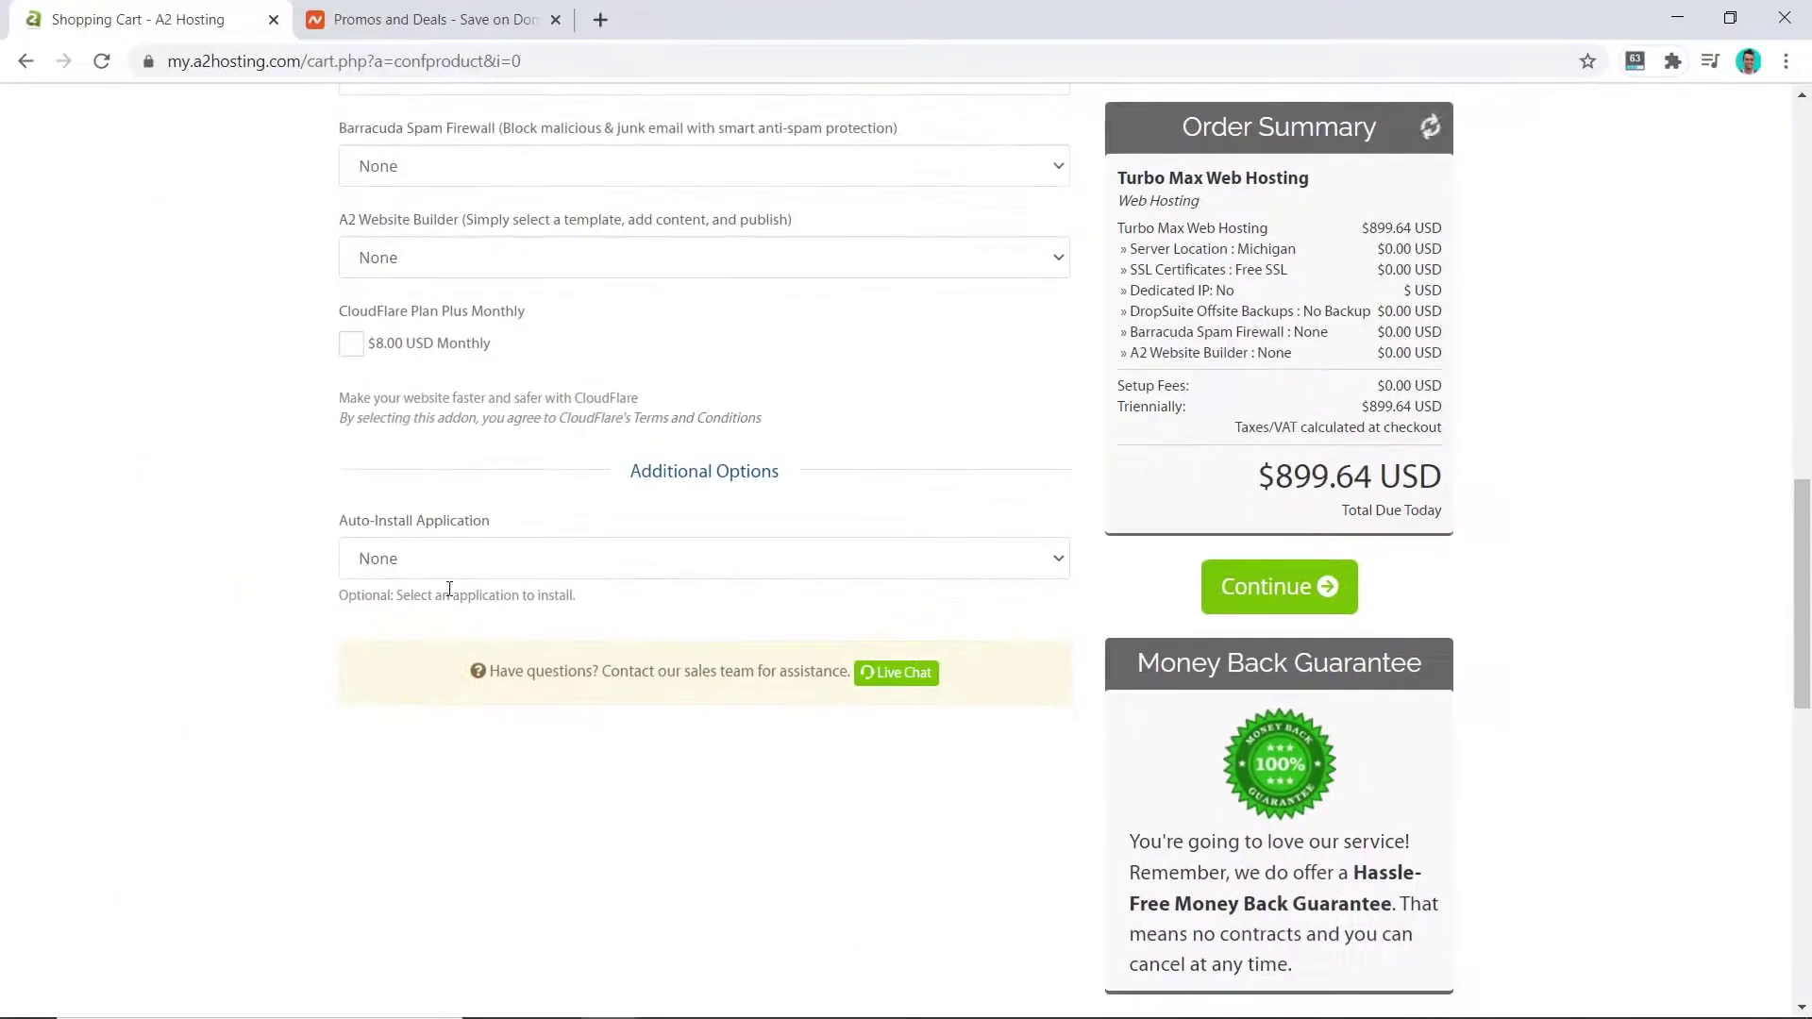
left_click(1274, 627)
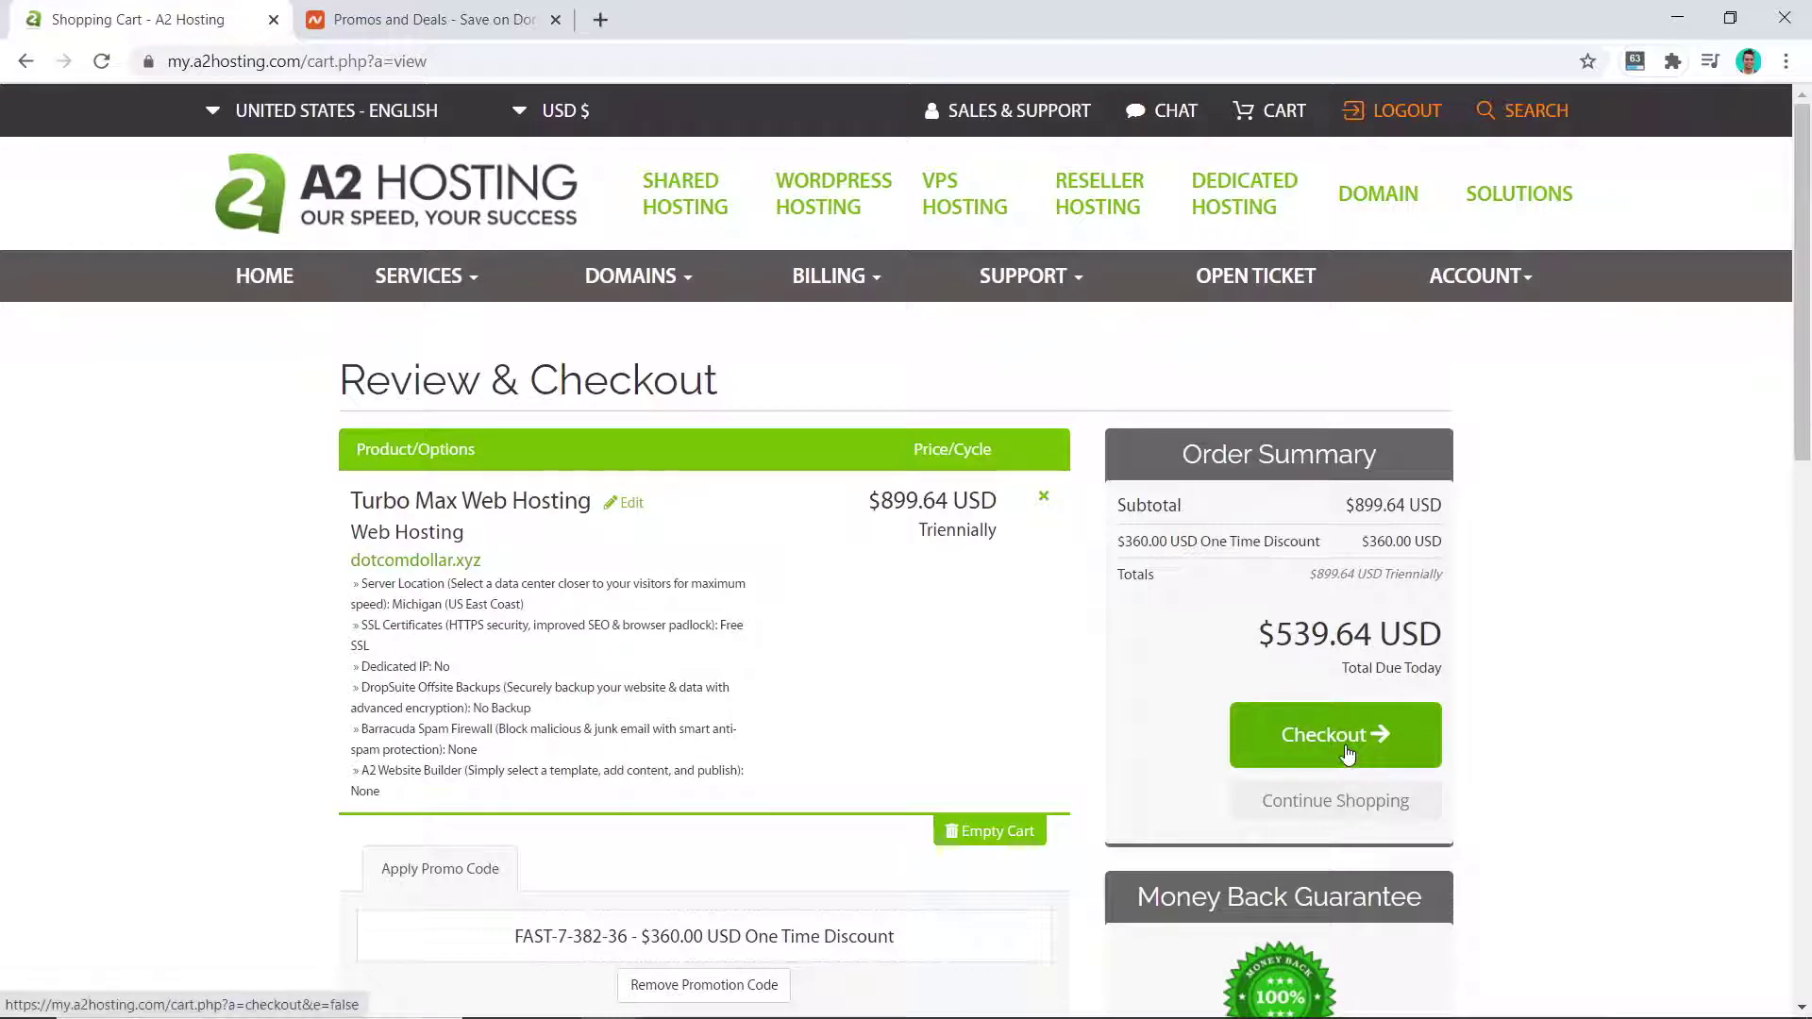
Step: Check out, accept the Terms of Service, complete the order, and go to the client area
left_click(1305, 727)
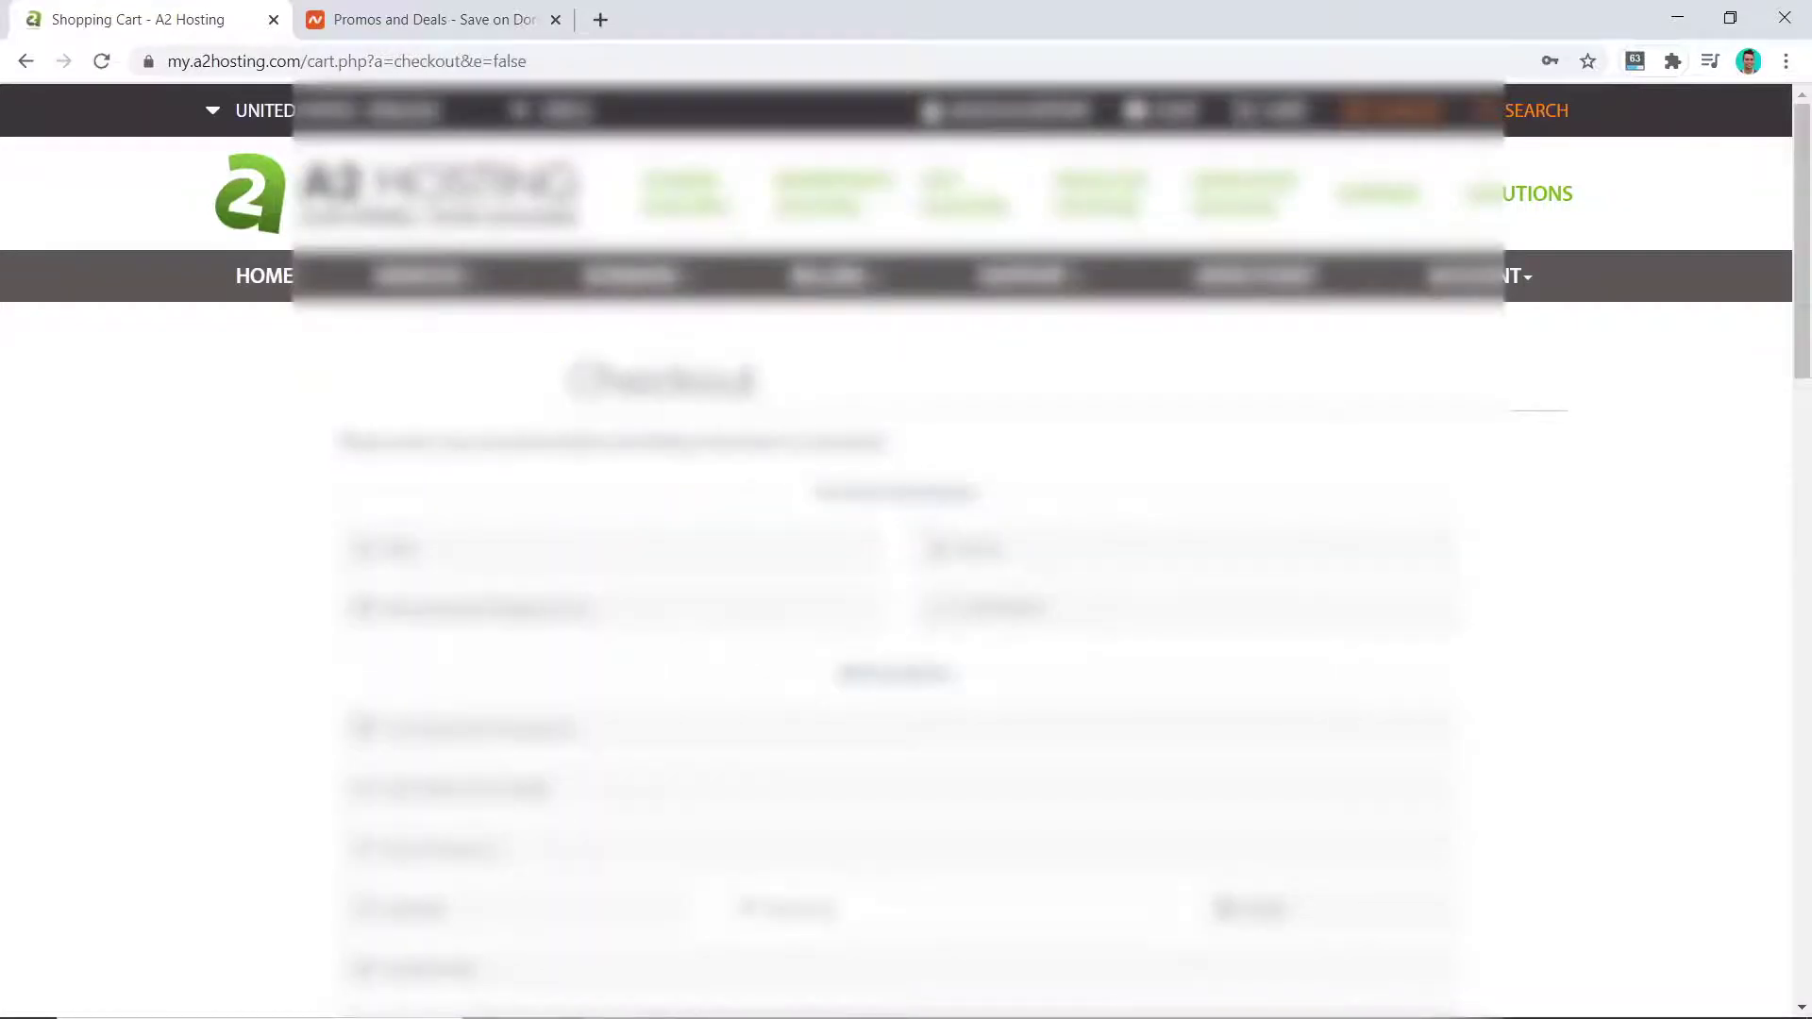
scroll(477, 559, "down", 12)
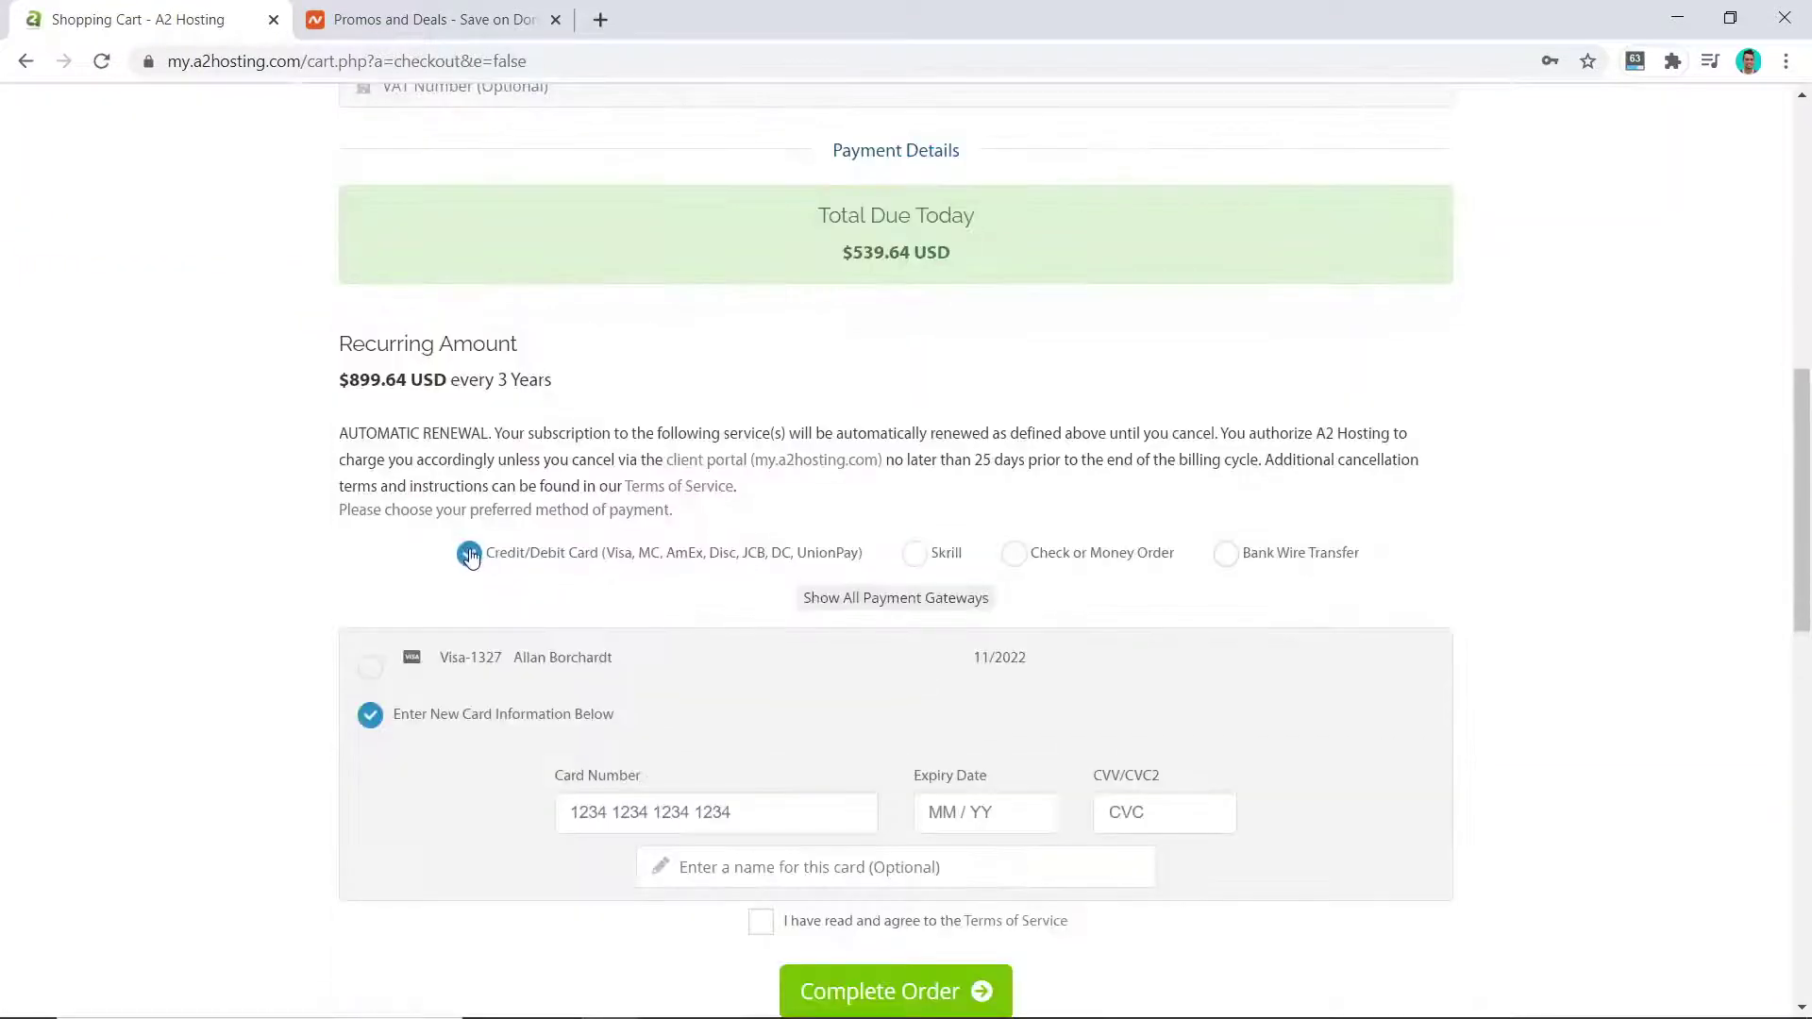
scroll(699, 849, "down", 1)
left_click(759, 817)
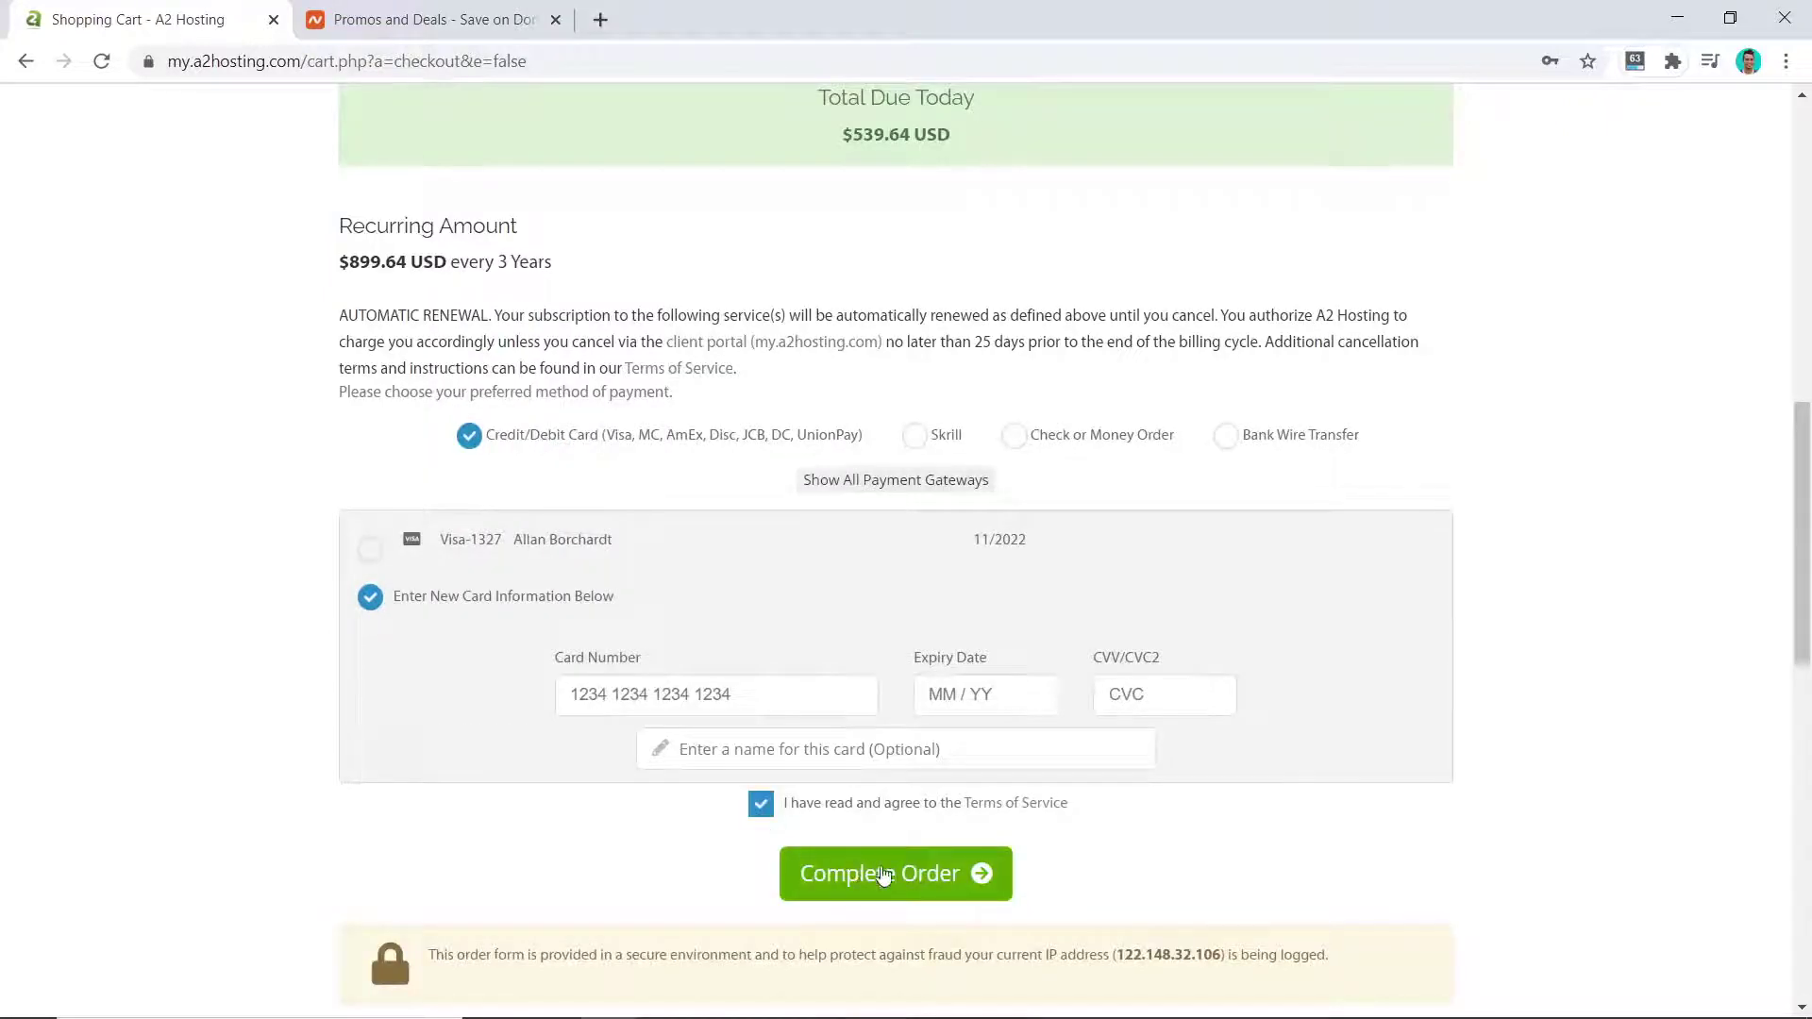
left_click(945, 882)
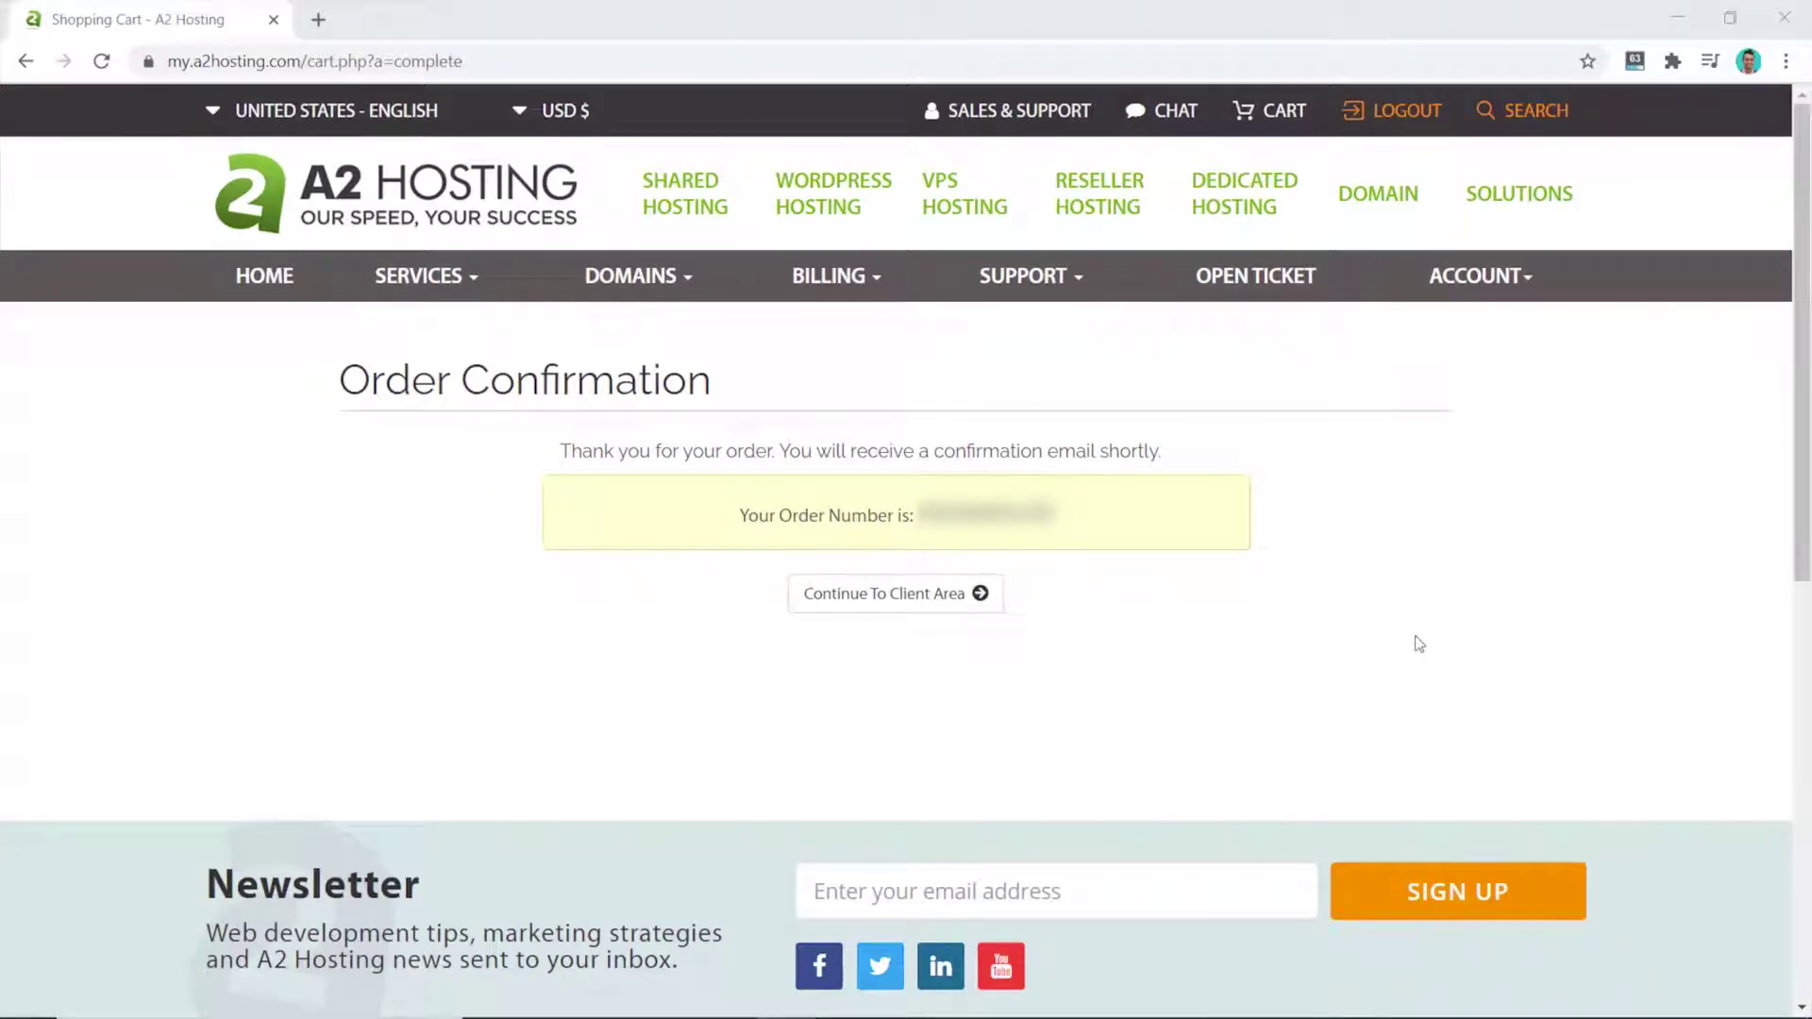
left_click(914, 597)
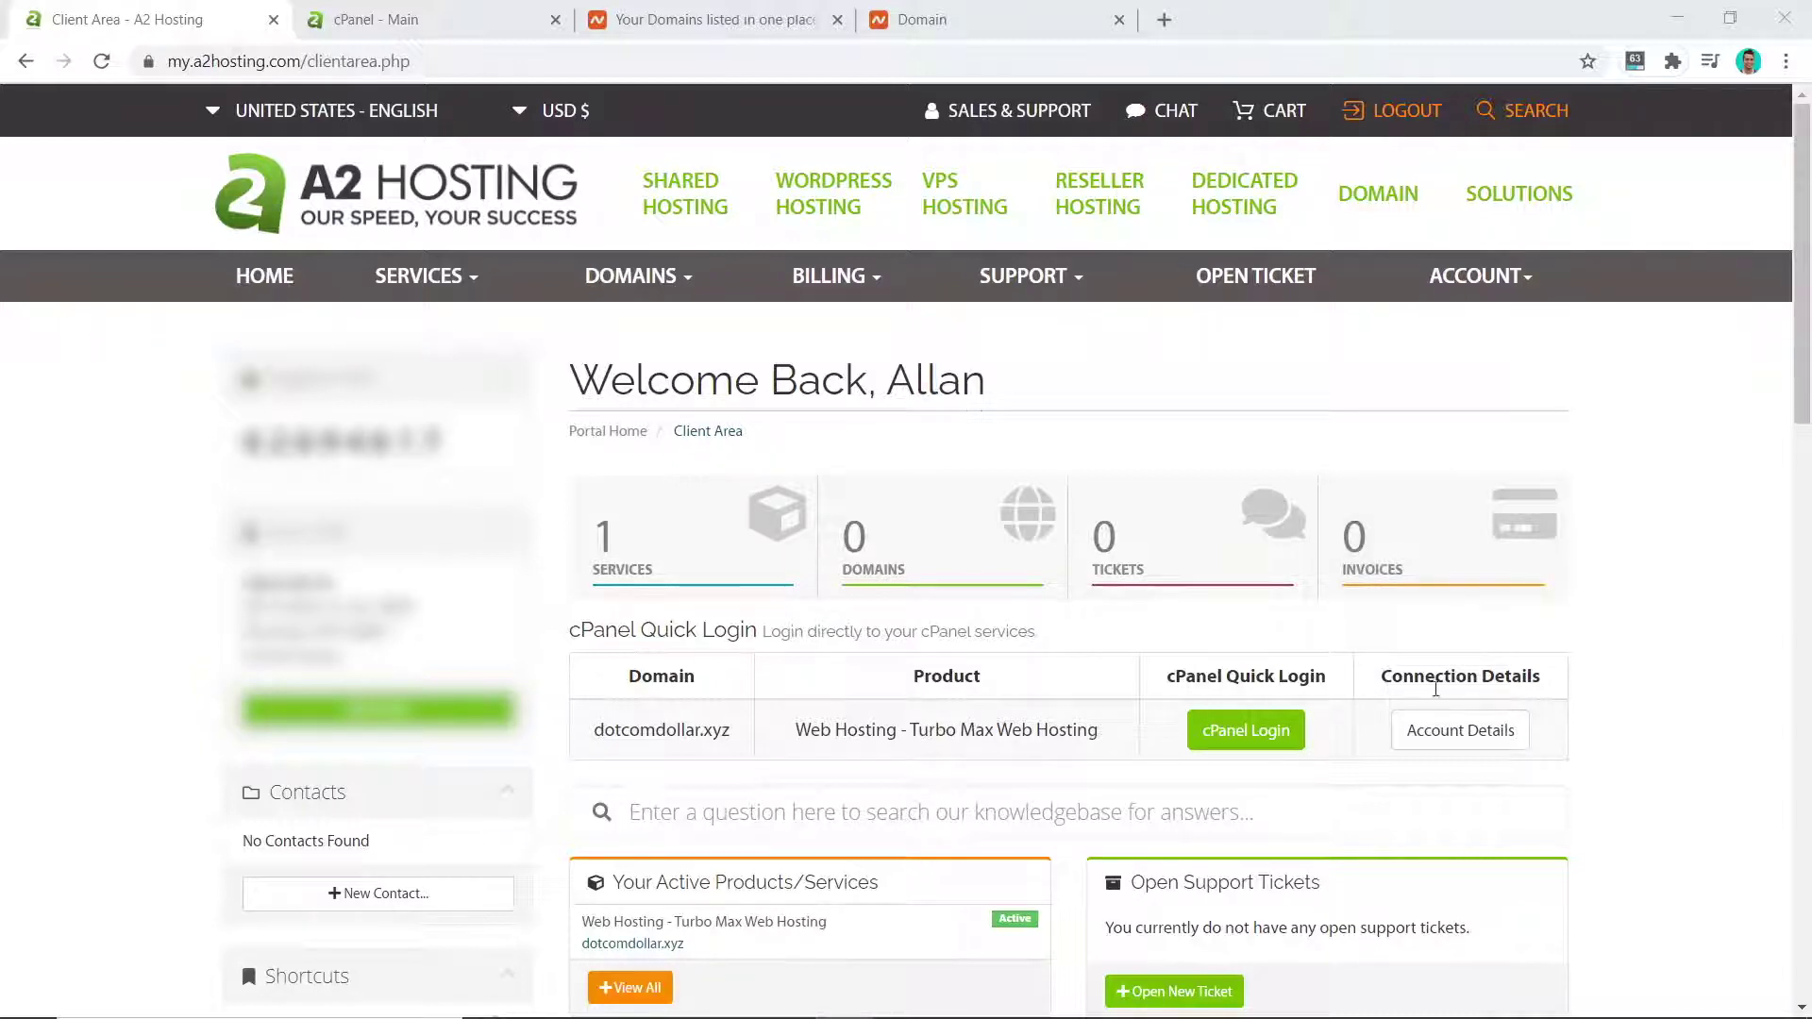
Step: Open the dotcomdollar.xyz account details in a new tab and copy ns1.a2hosting.com
middle_click(1449, 734)
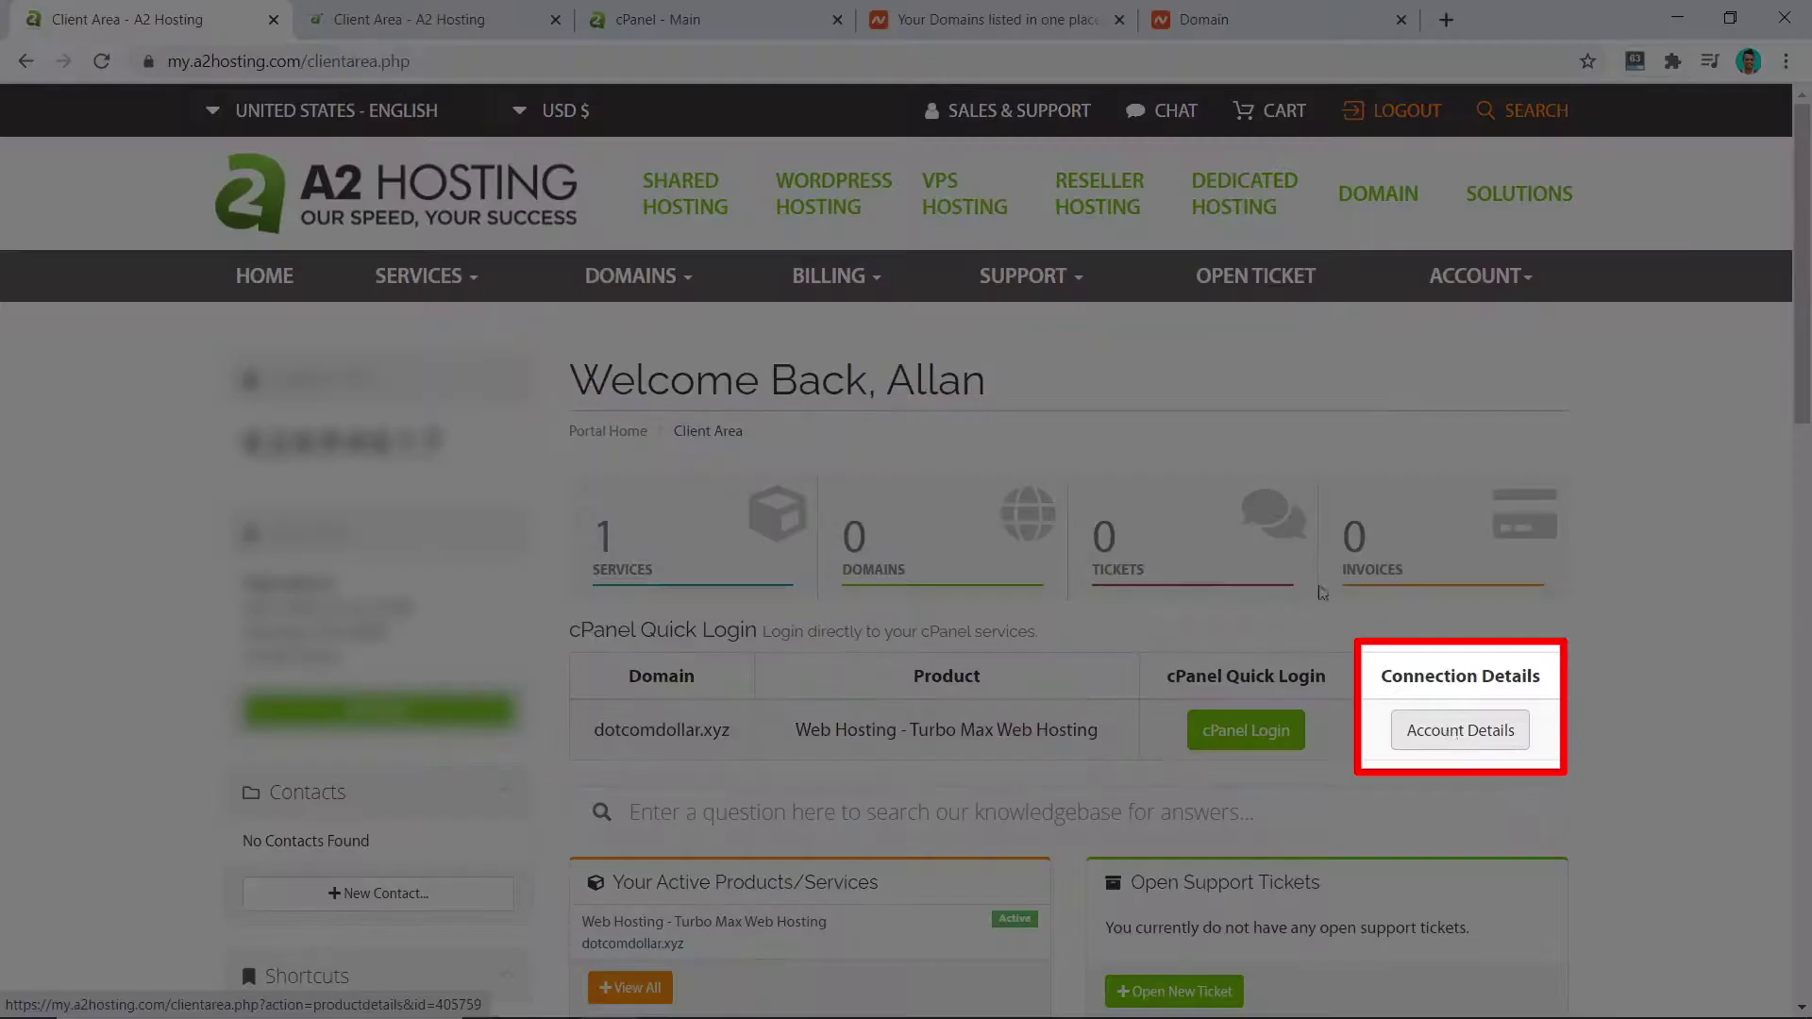
key("ctrl+Tab")
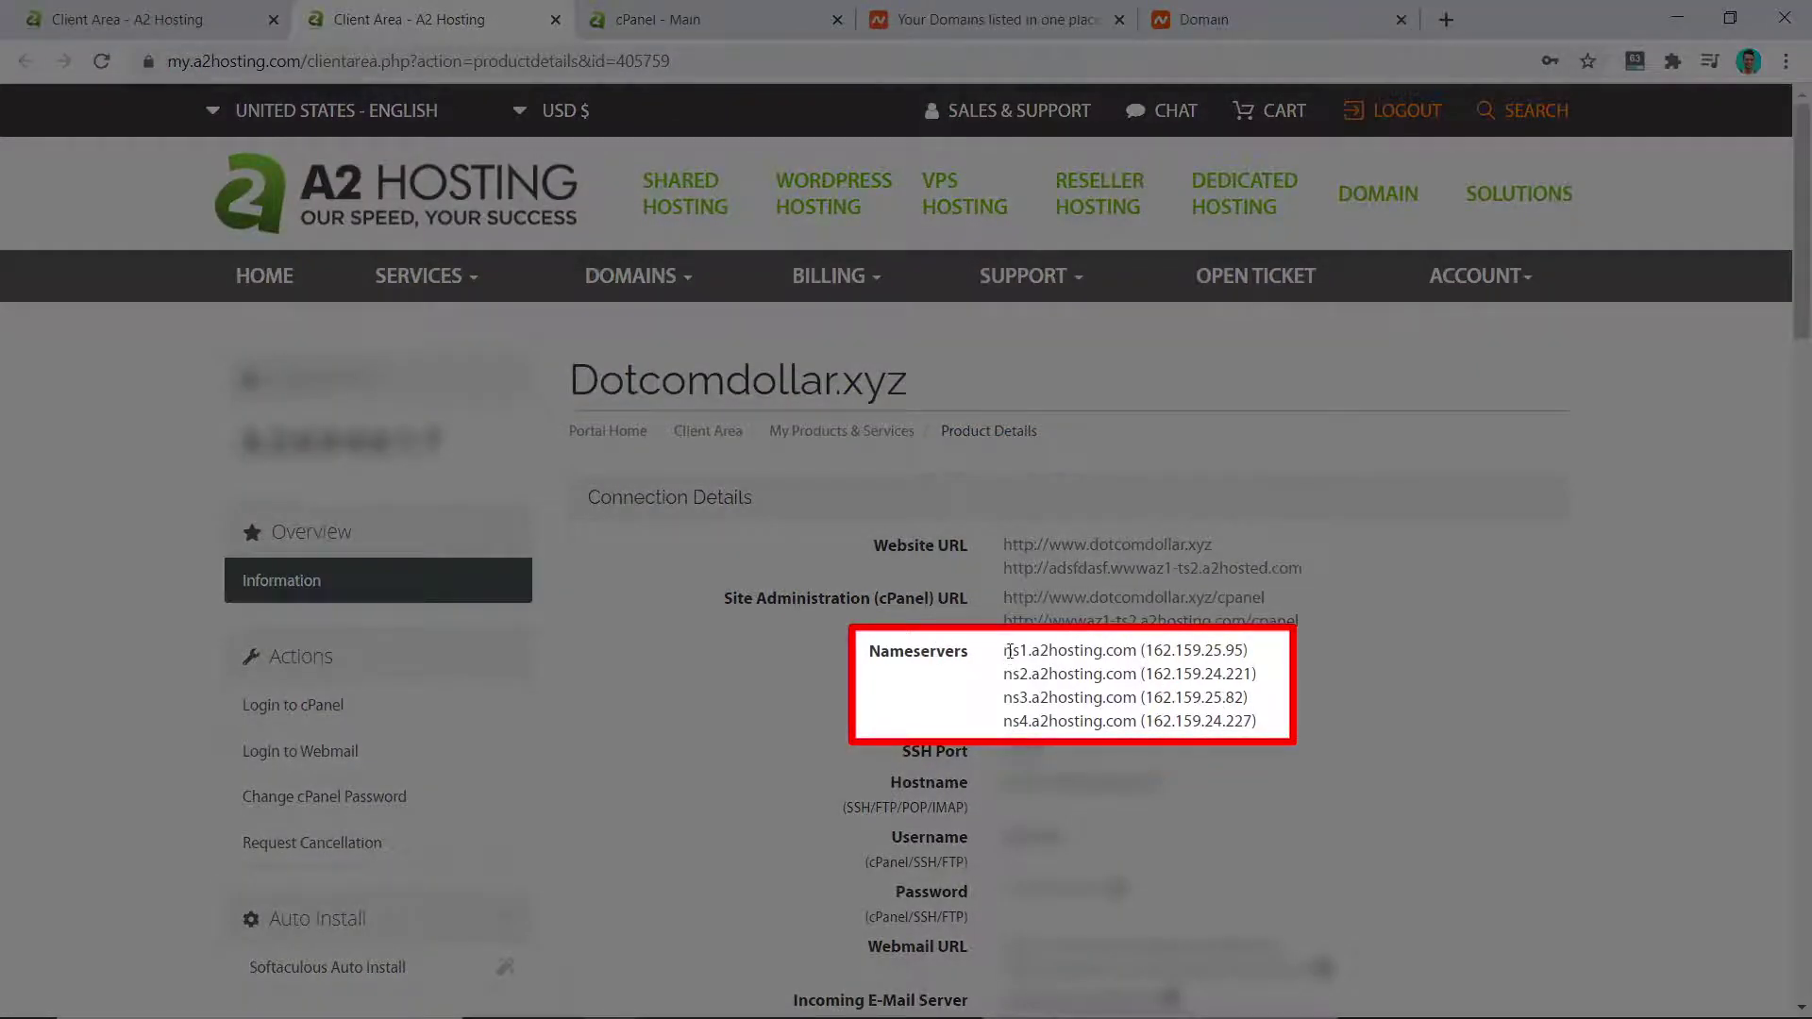
left_click_drag(1006, 651, 1133, 653)
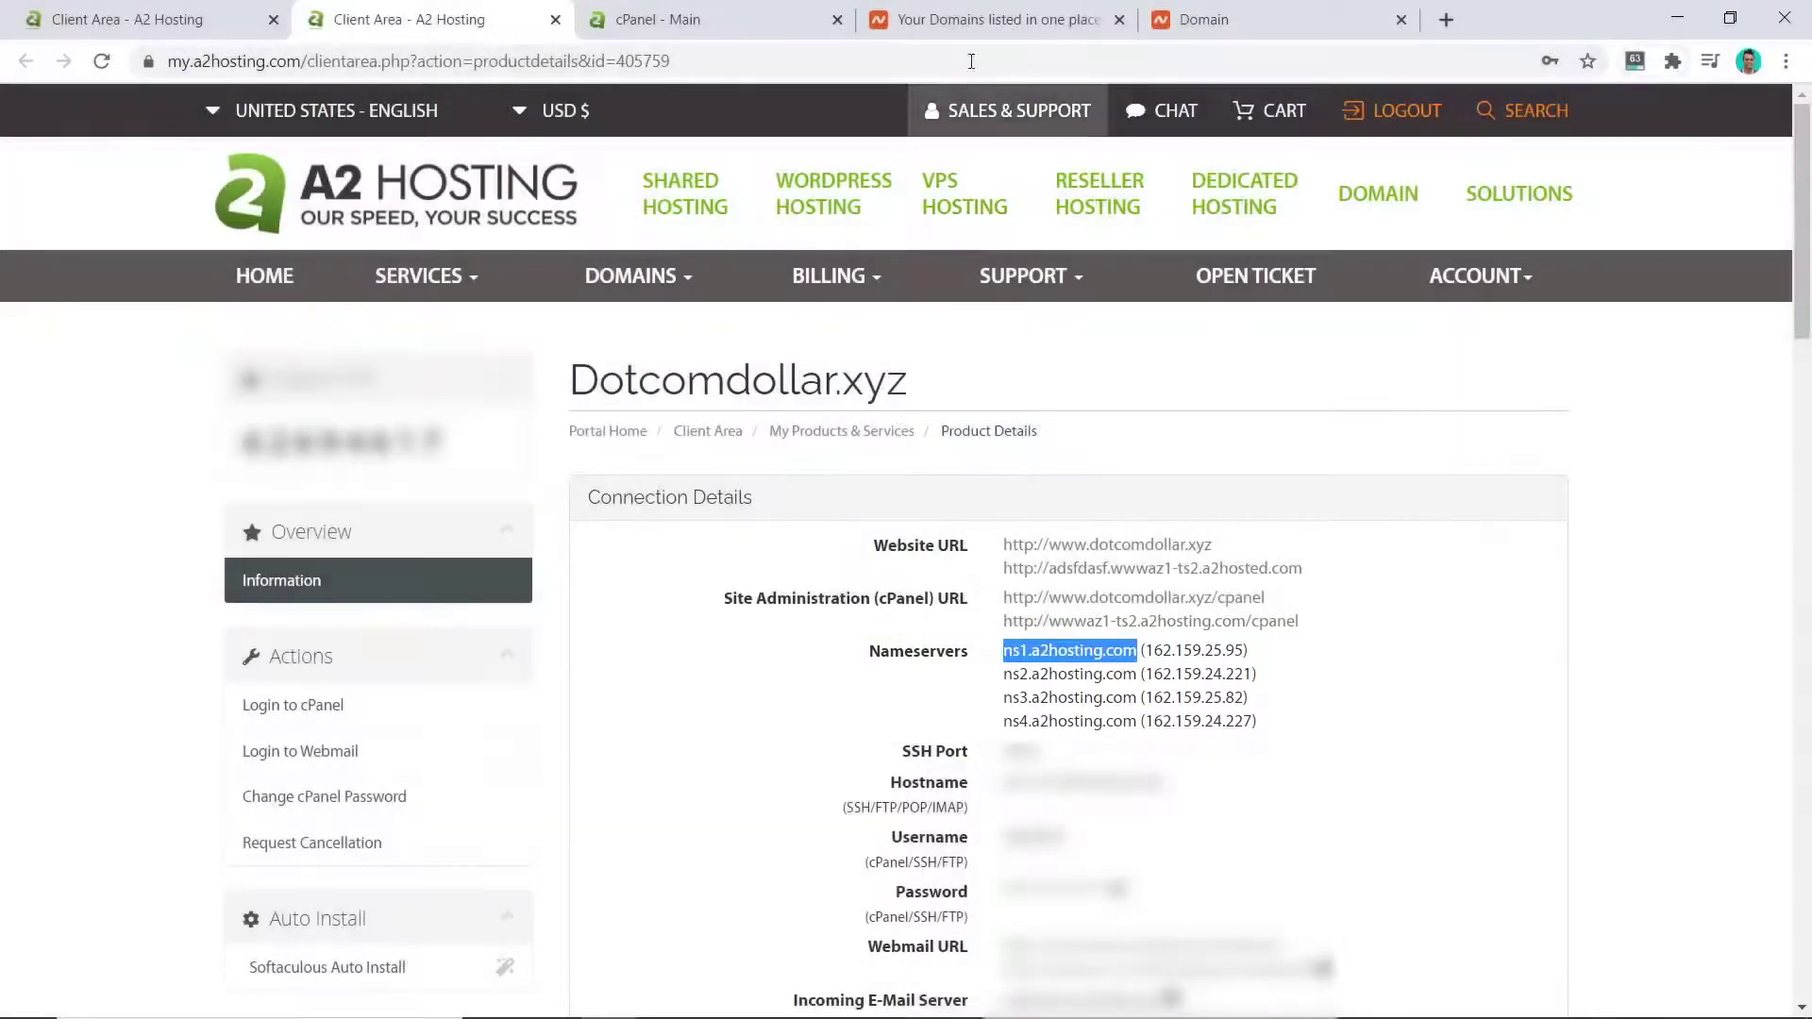
left_click(982, 21)
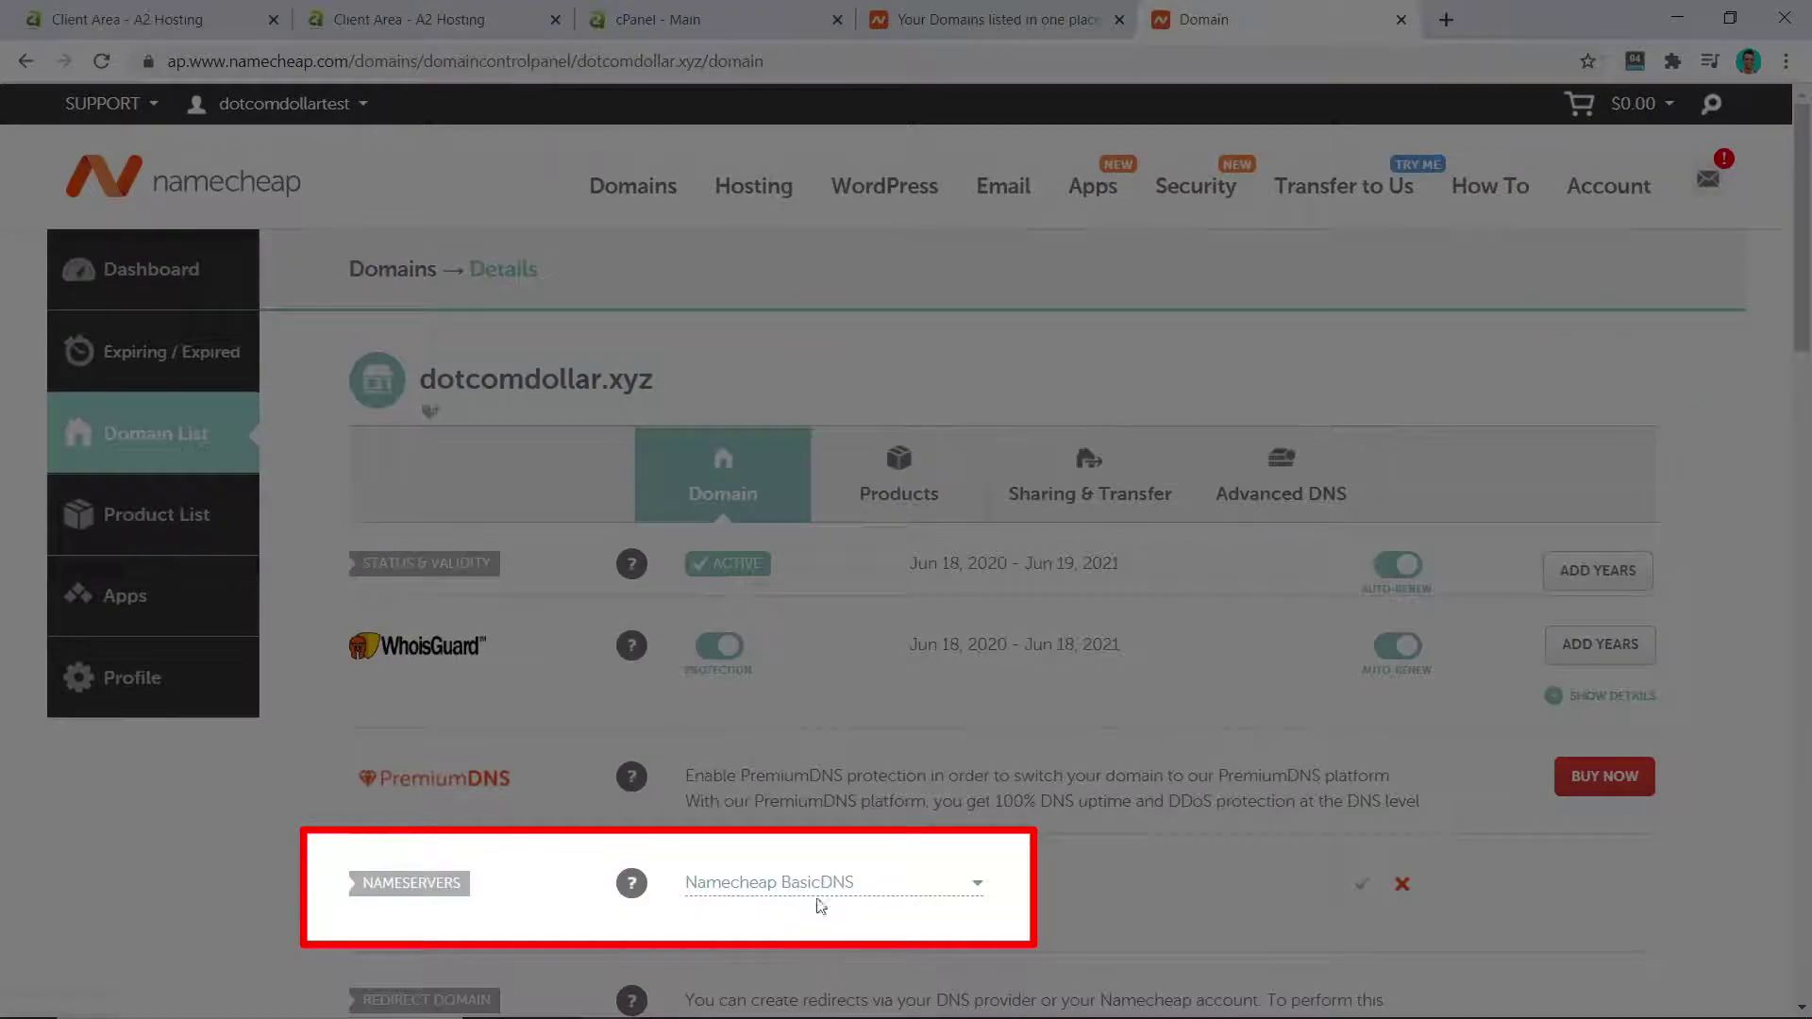
Step: Switch dotcomdollar.xyz to Custom DNS with nameservers ns1–ns4.a2hosting.com and save
left_click(829, 885)
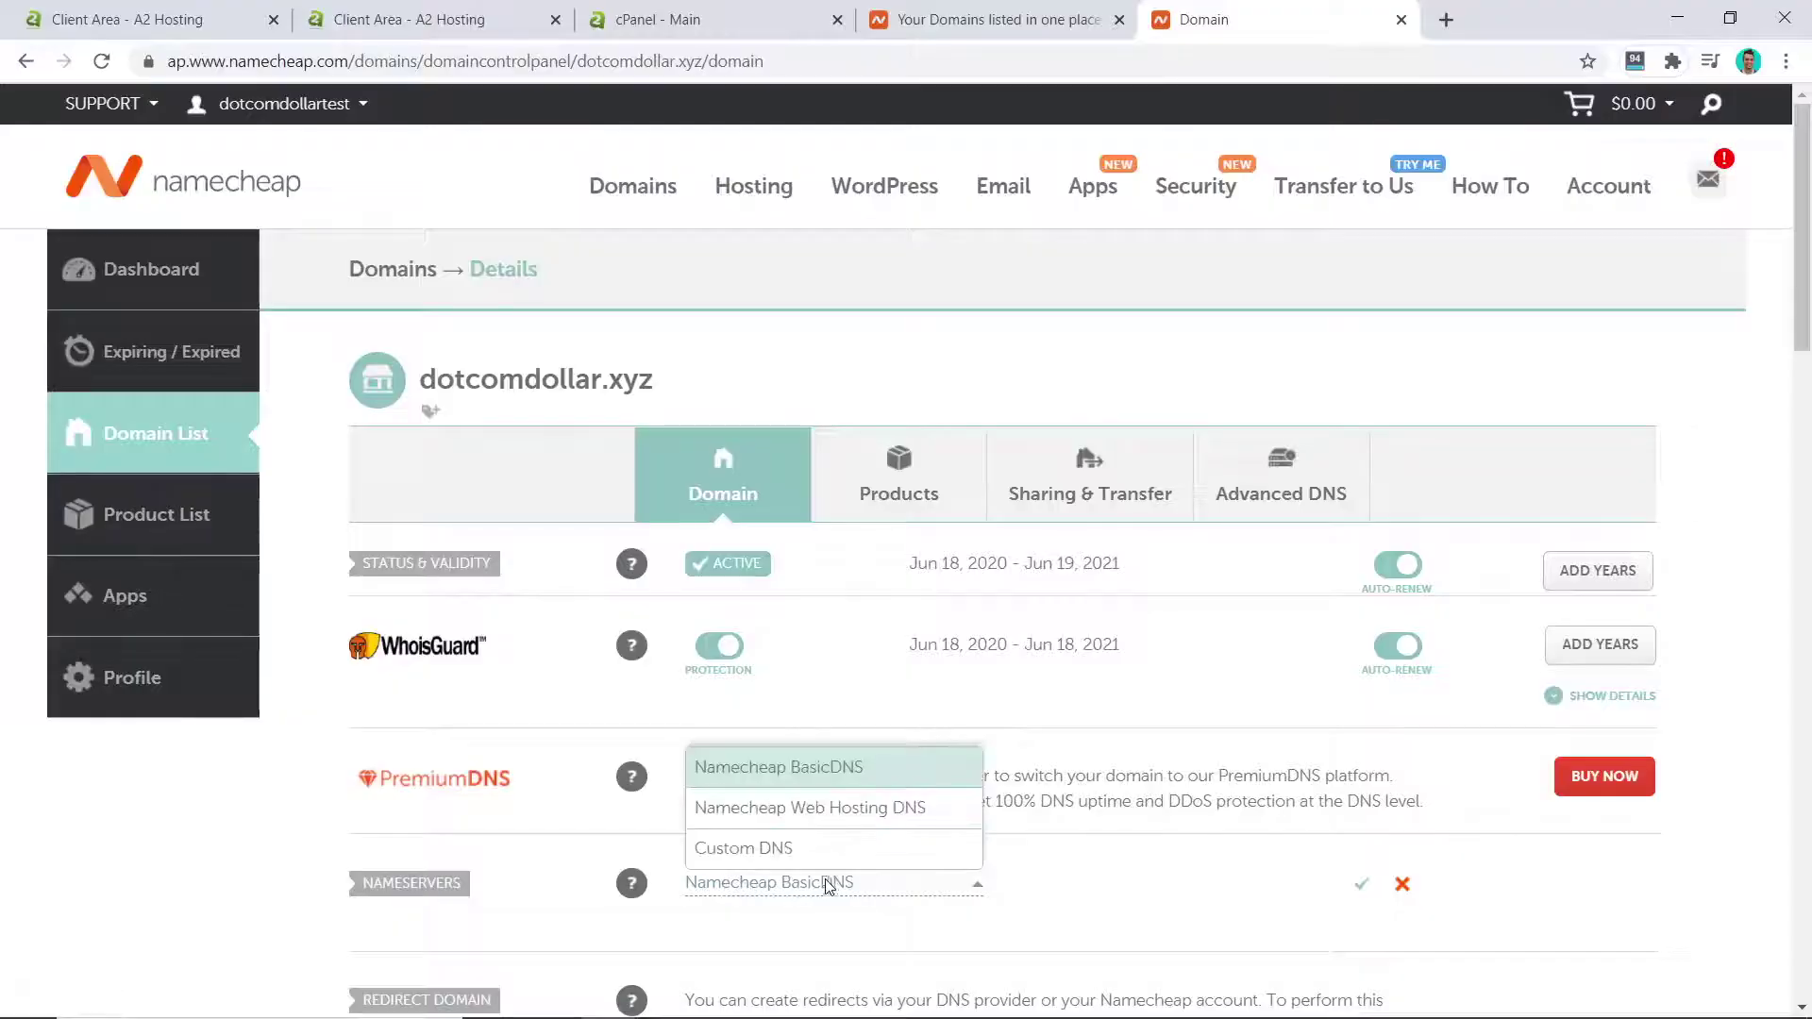
left_click(760, 849)
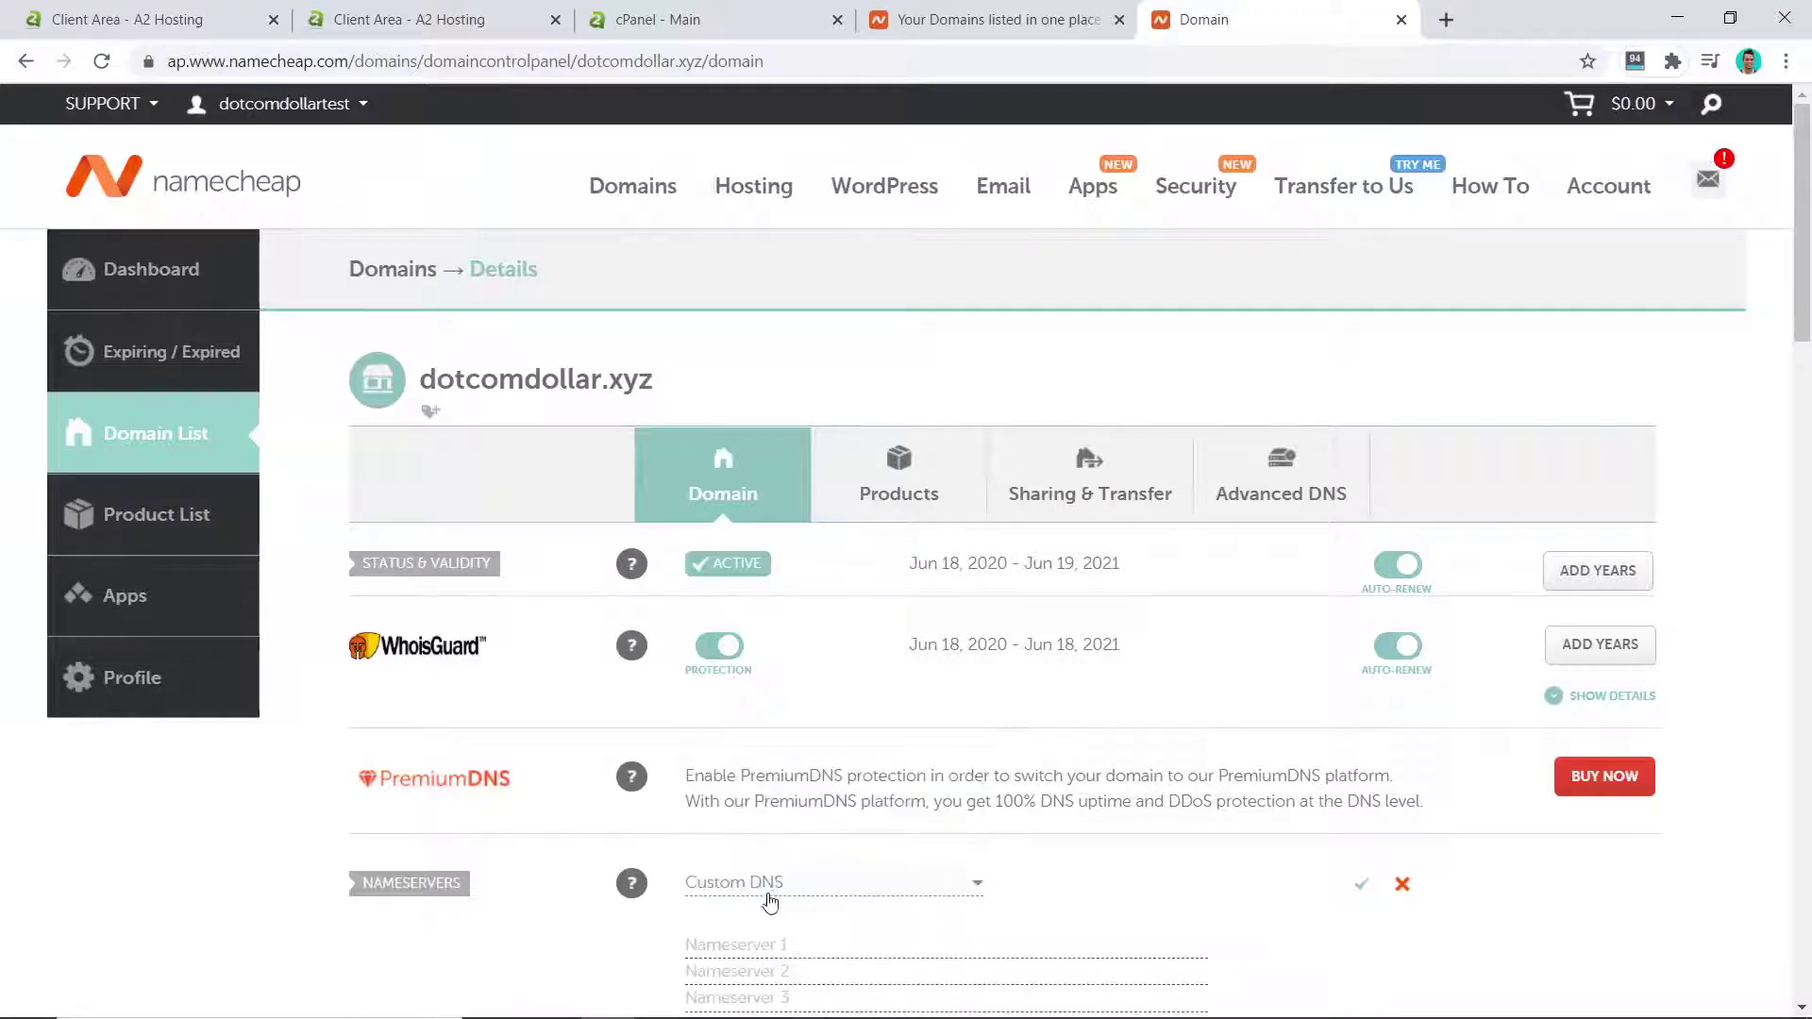
scroll(1115, 689, "down", 1)
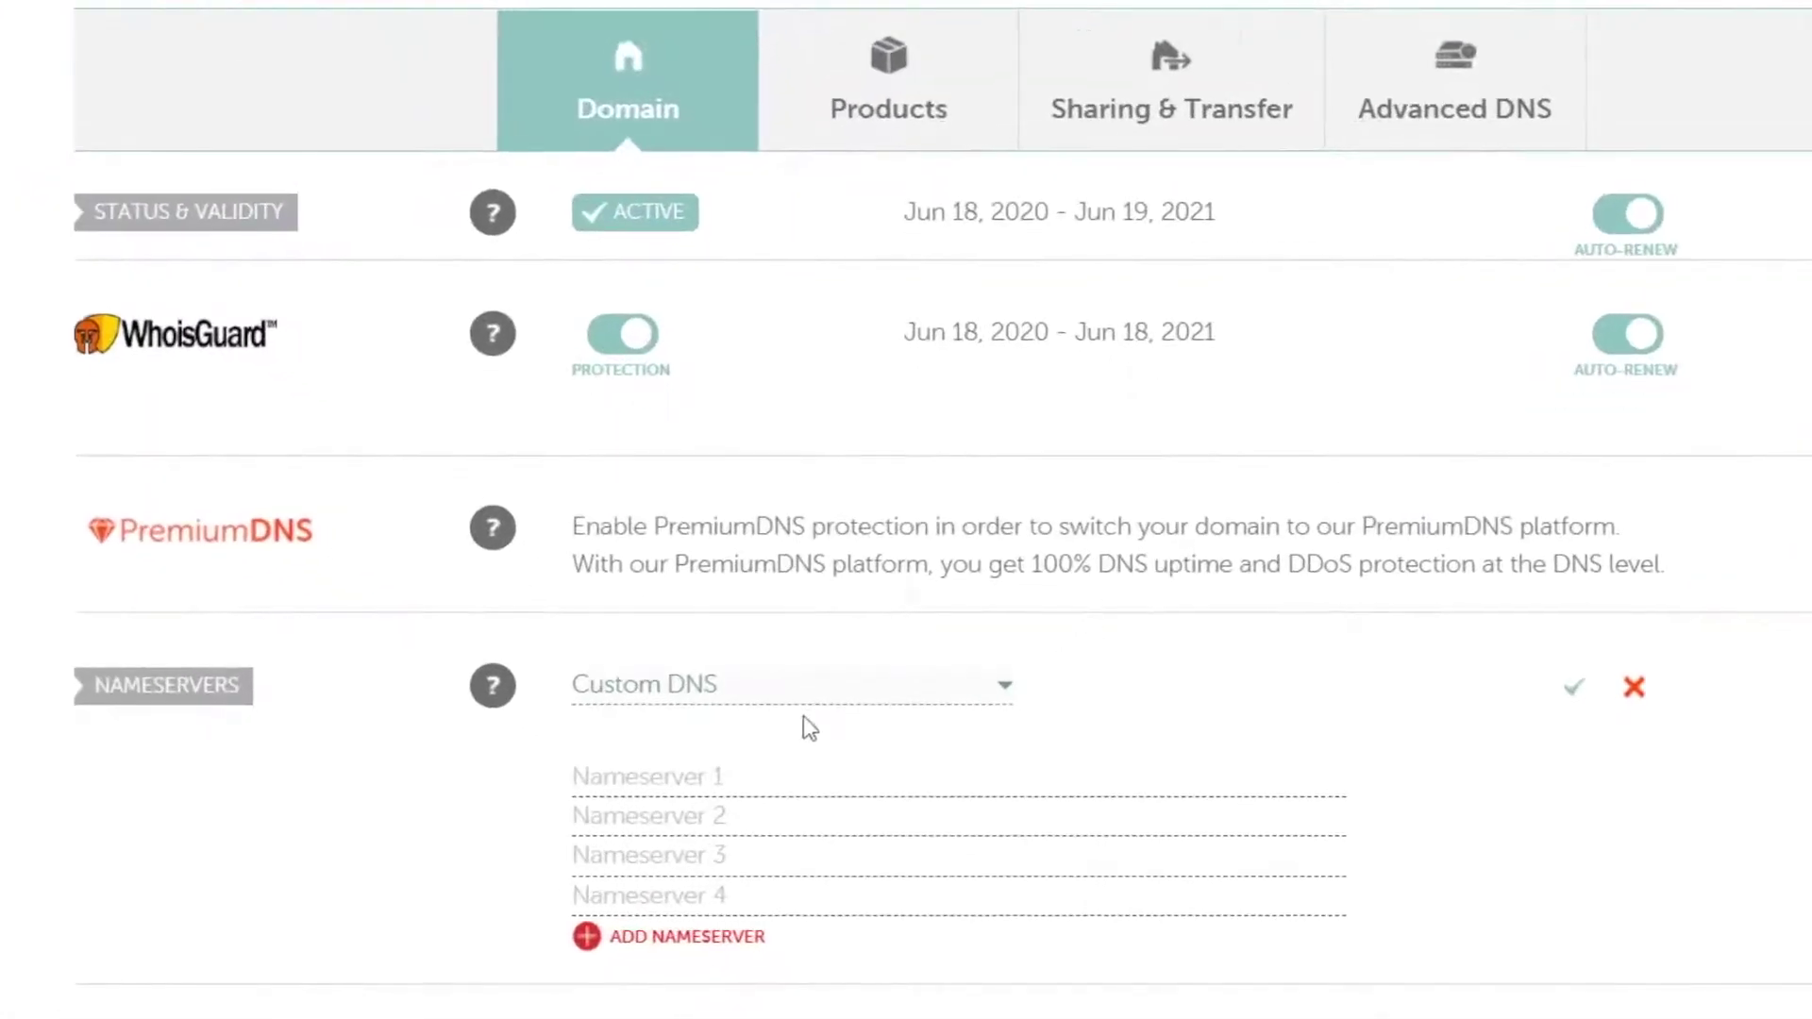
left_click(669, 770)
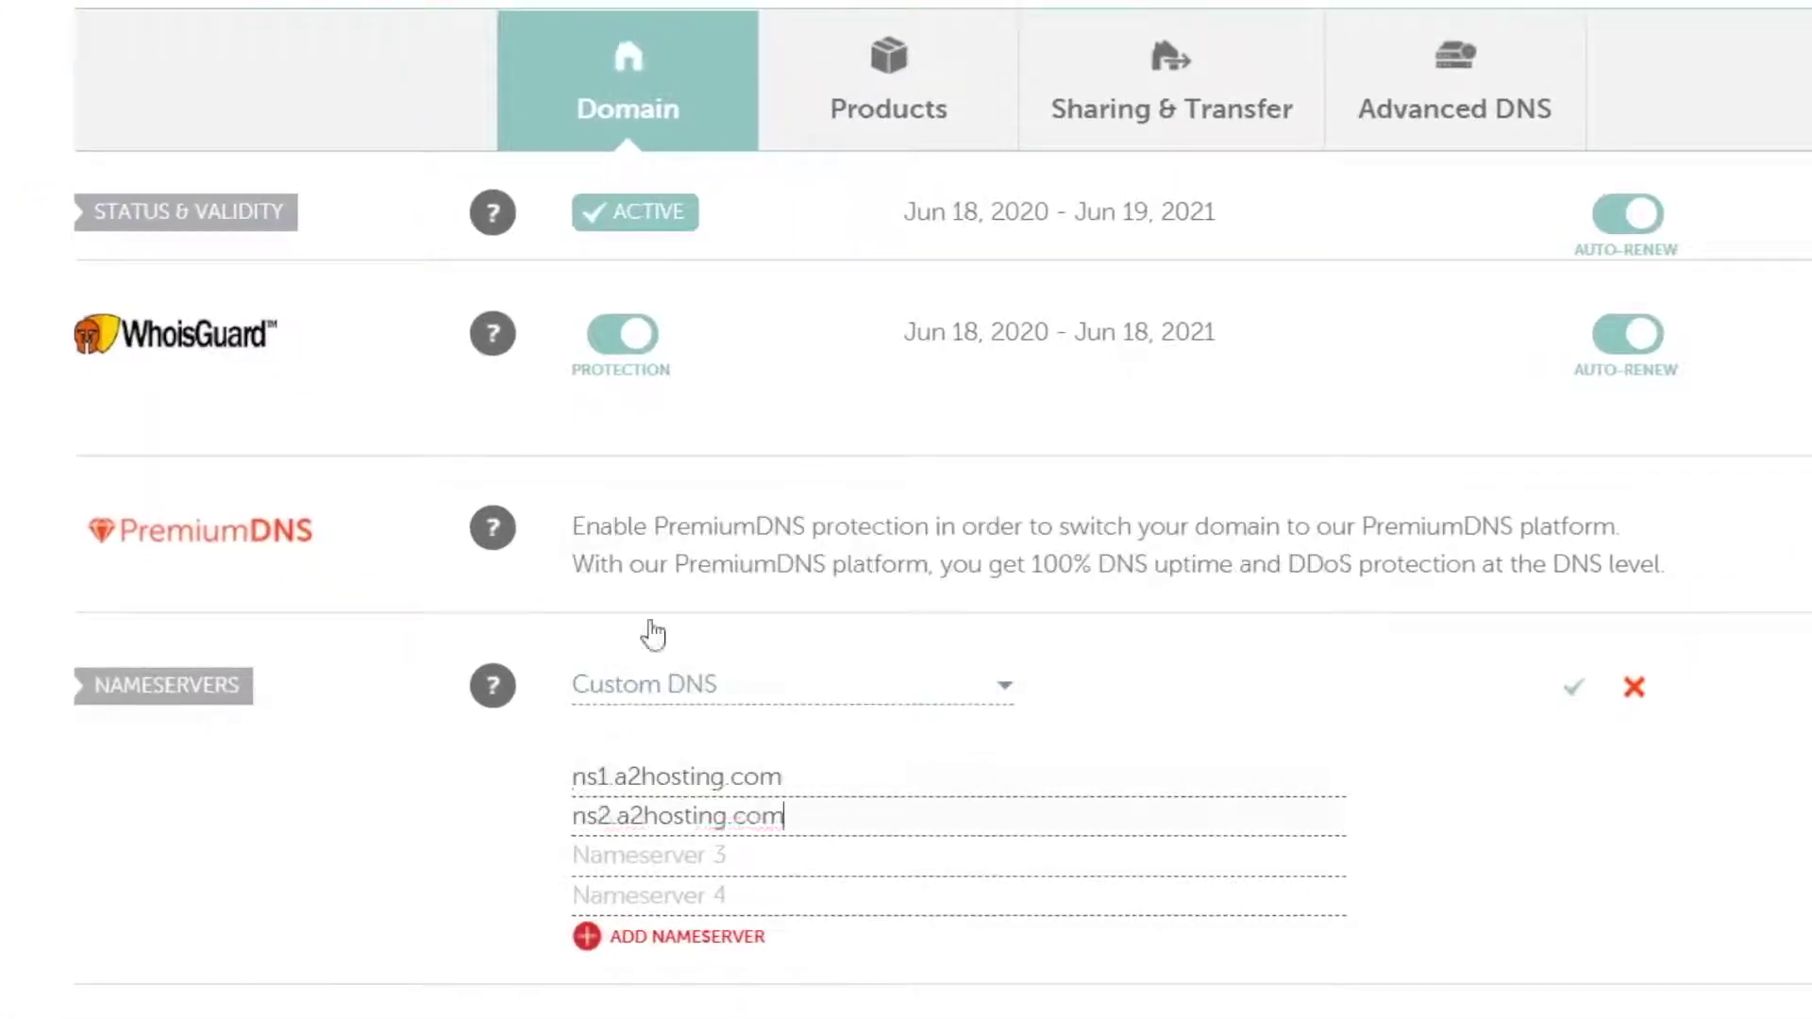
key("Tab")
type("ns3.a2hosting.com")
key("Tab")
type("ns4.a2hosting.com")
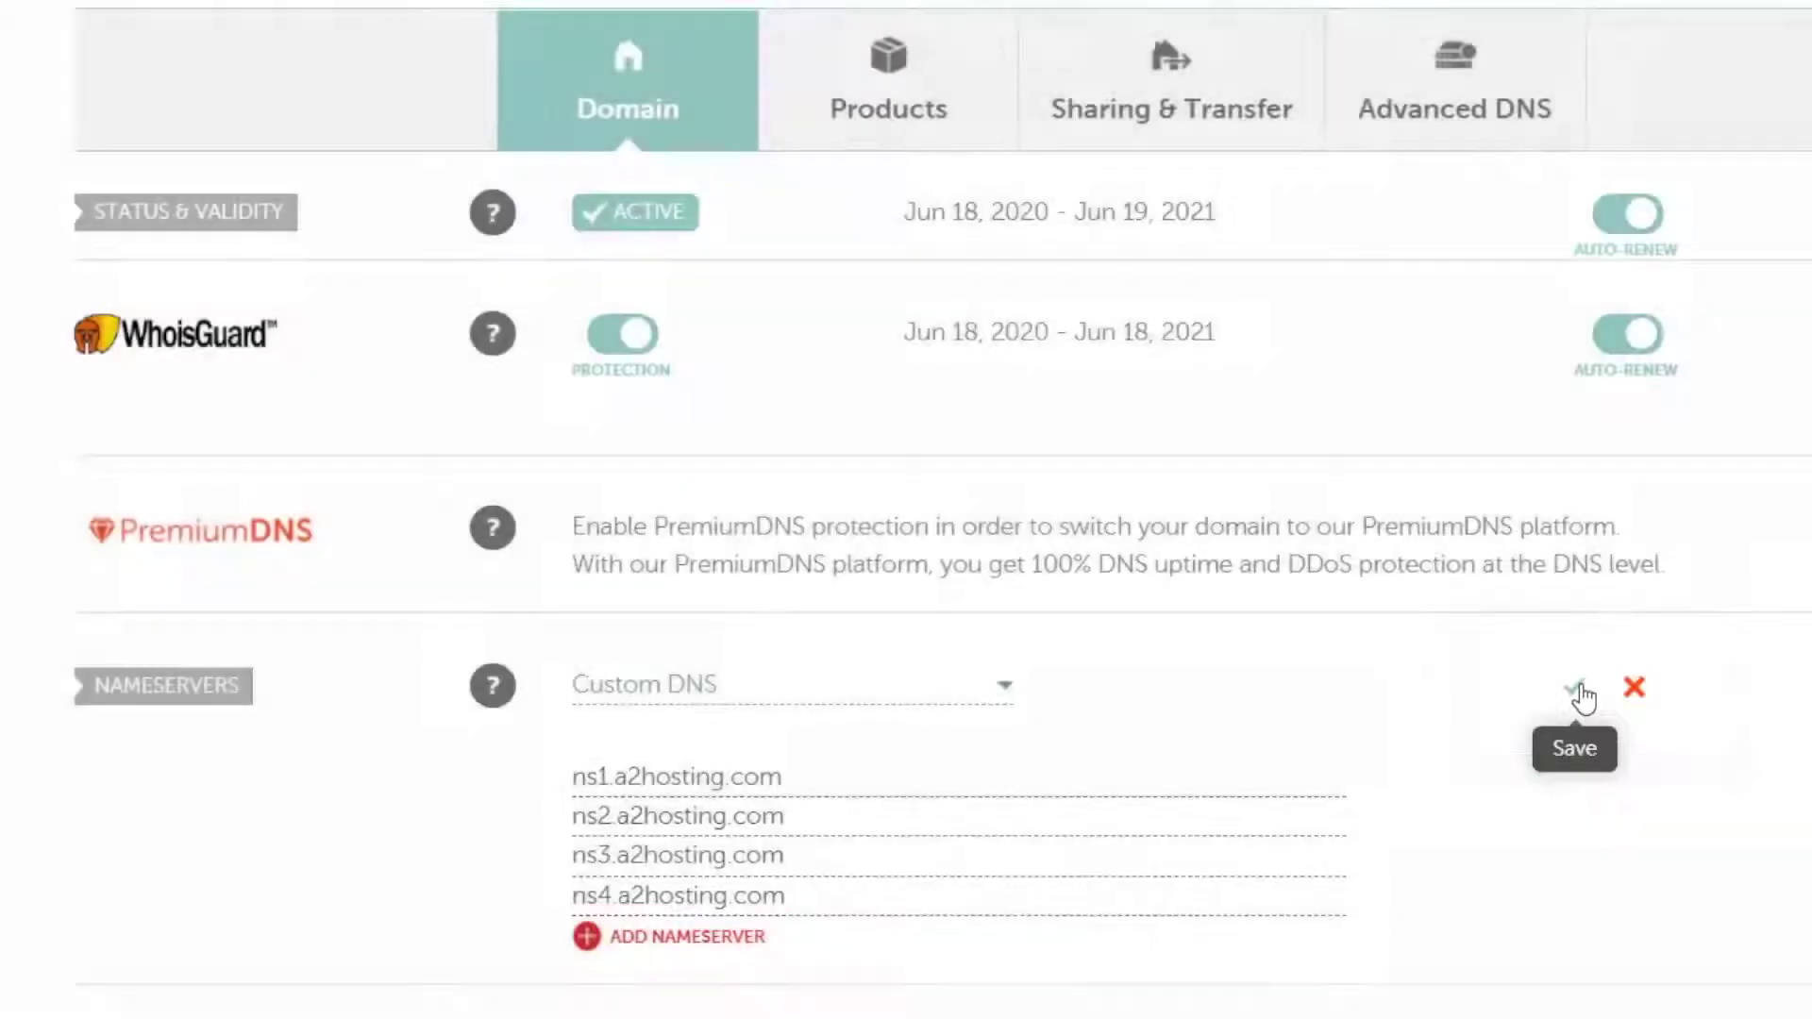
left_click(1574, 689)
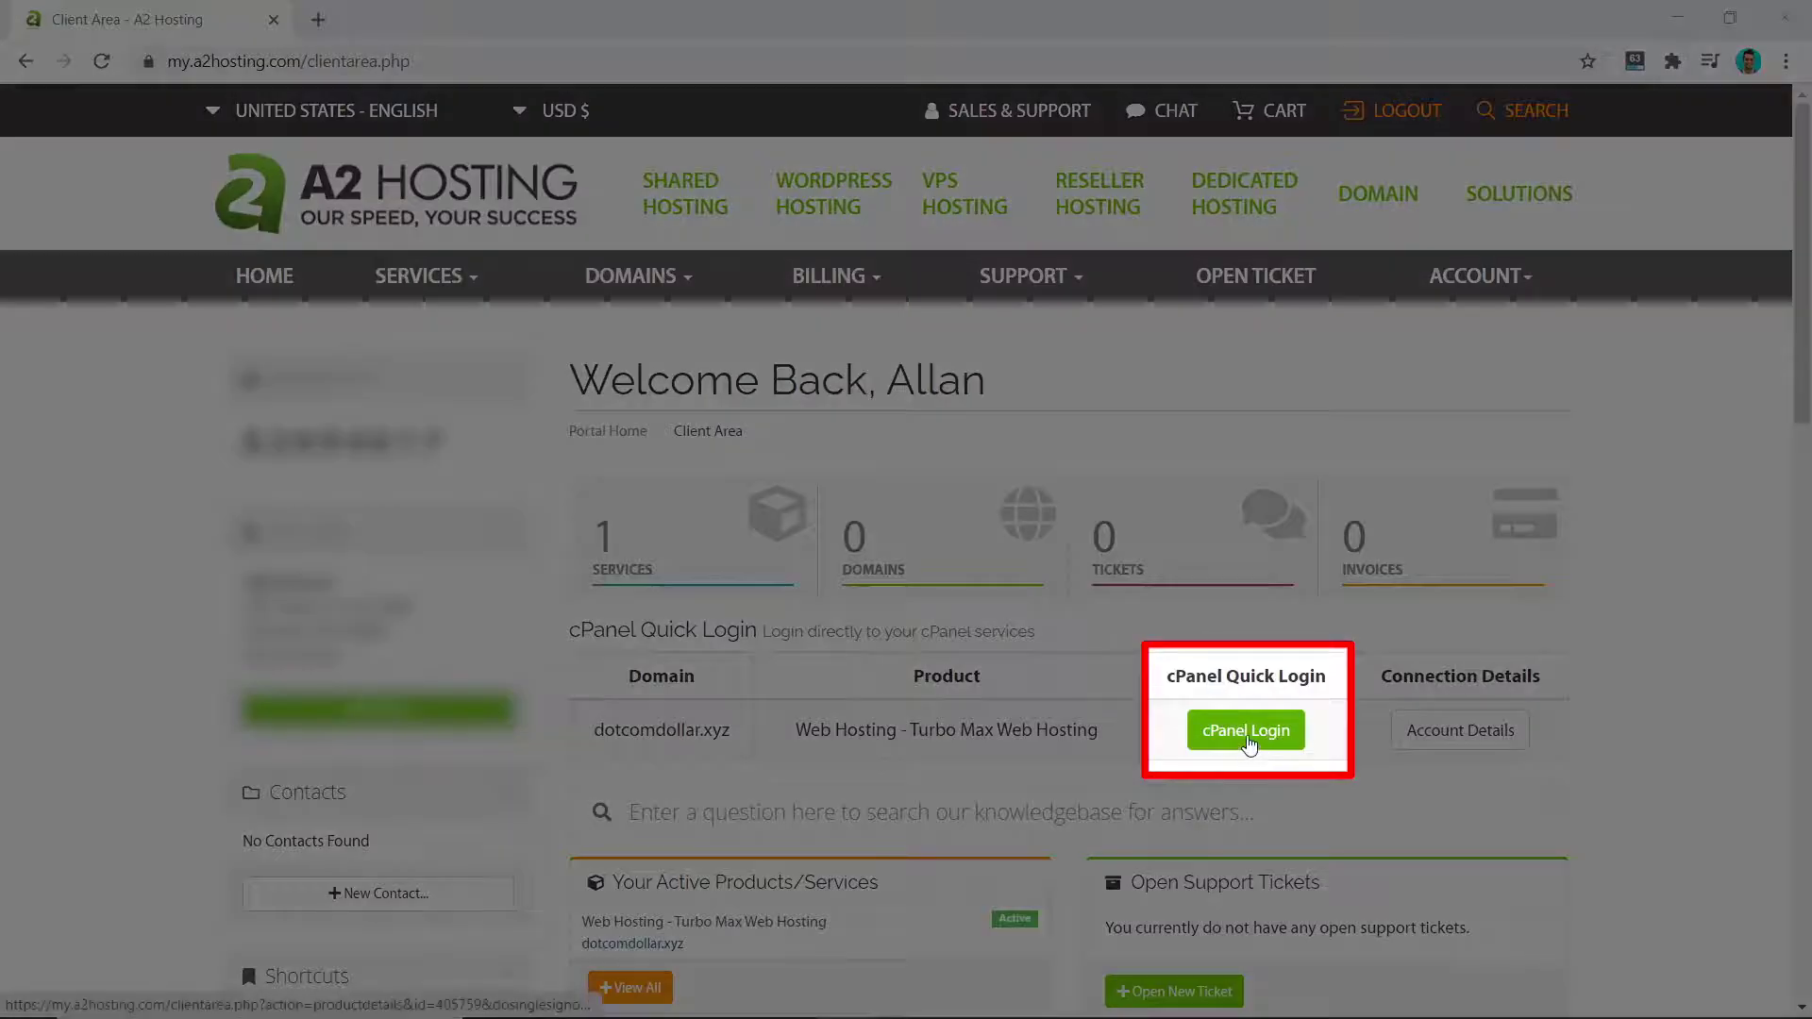
Step: Log in to cPanel for dotcomdollar.xyz and scroll the home page to the Email tools
left_click(1247, 732)
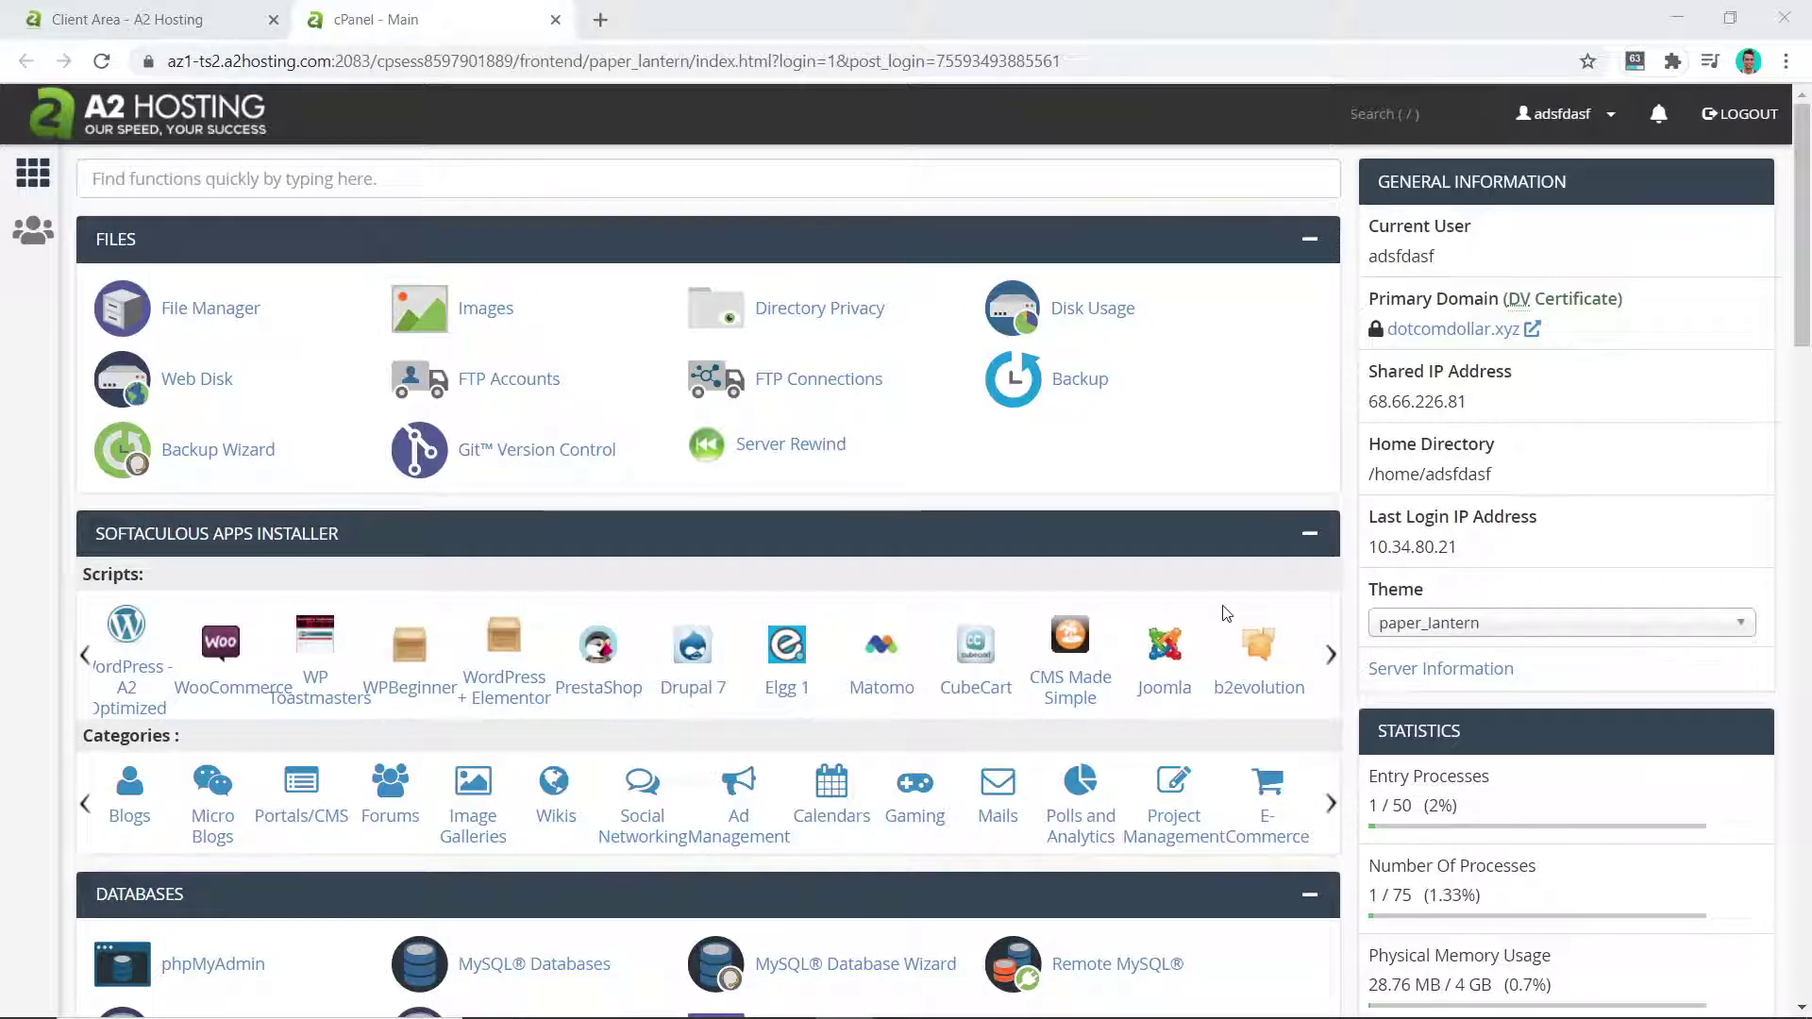
scroll(1225, 613, "down", 5)
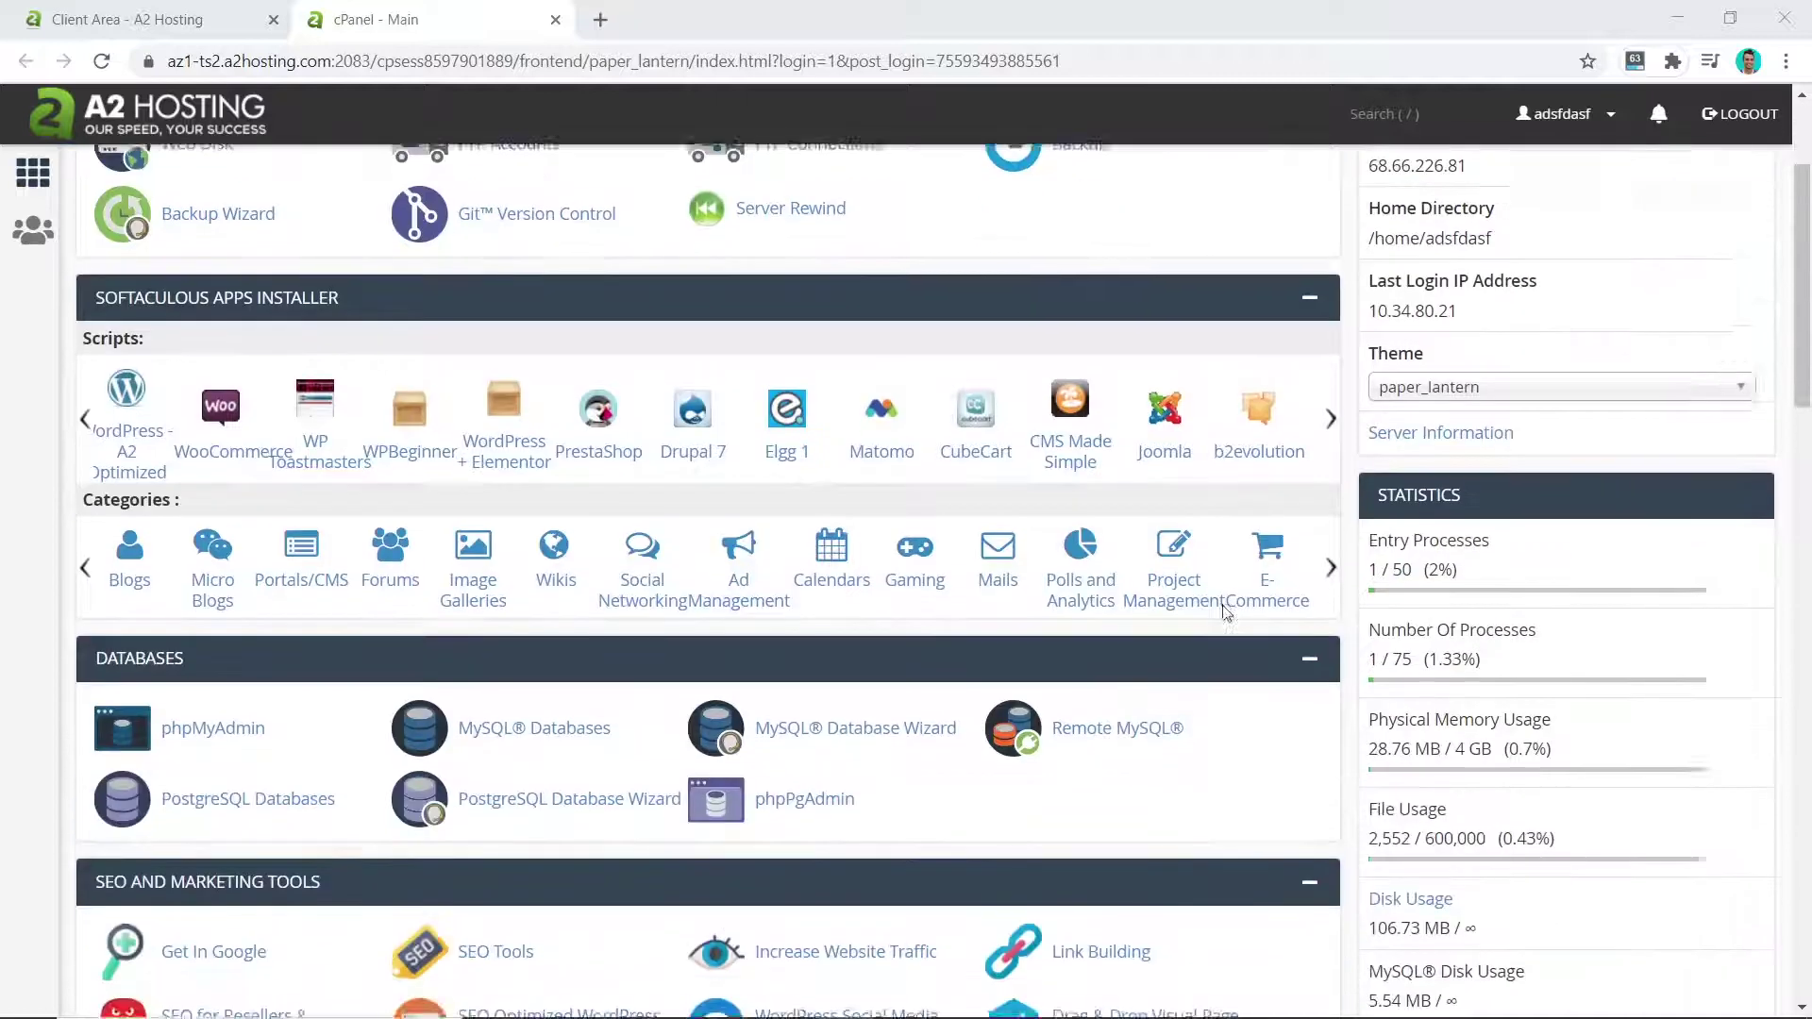
scroll(1225, 613, "down", 1)
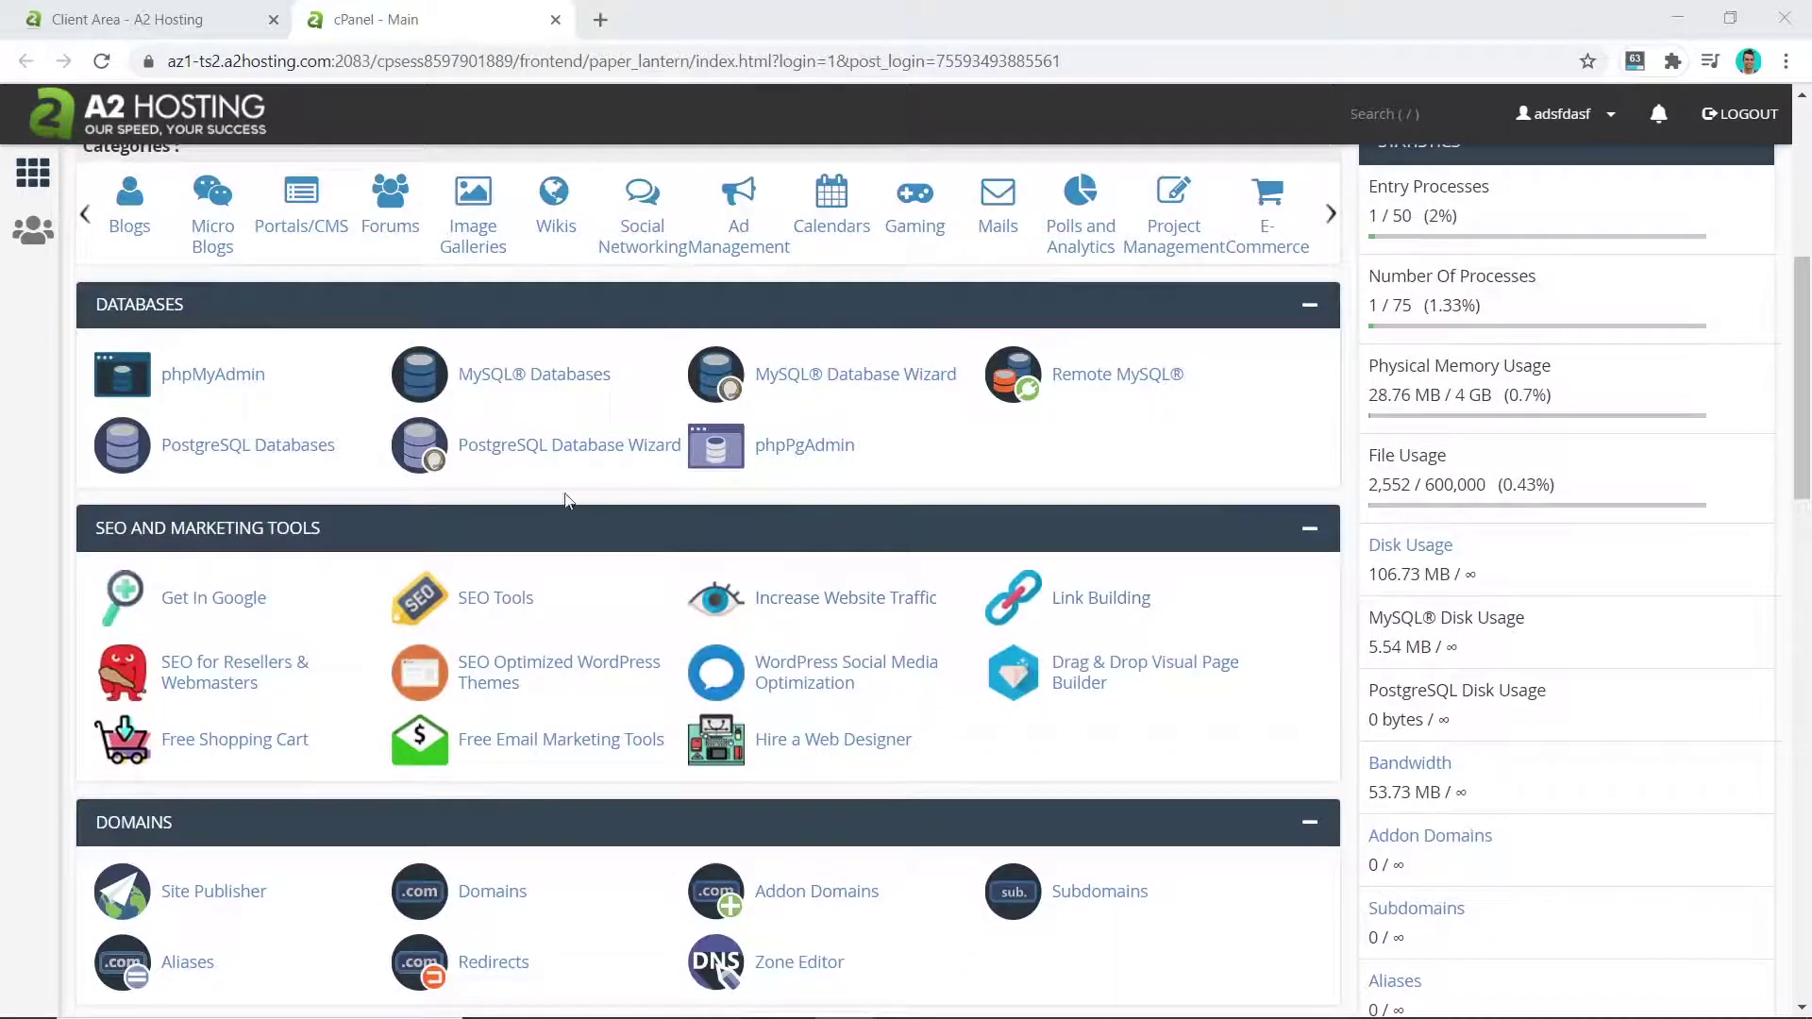
scroll(679, 637, "down", 3)
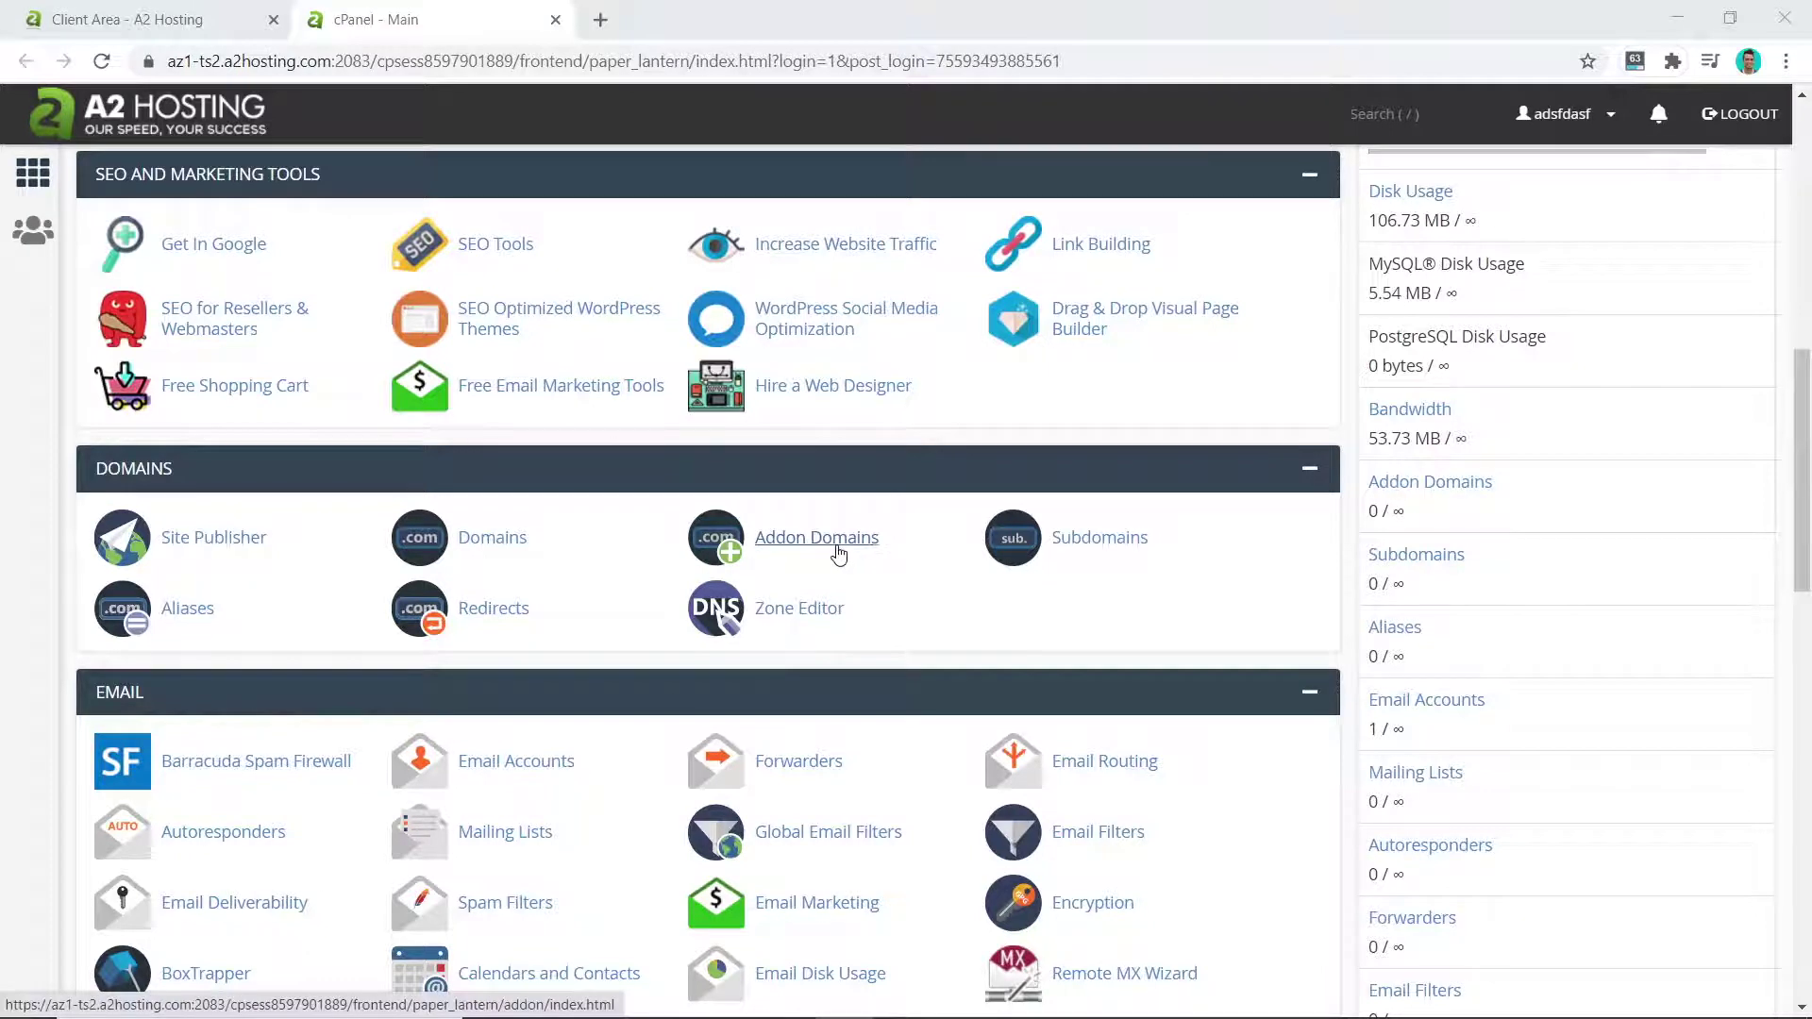
scroll(839, 554, "down", 9)
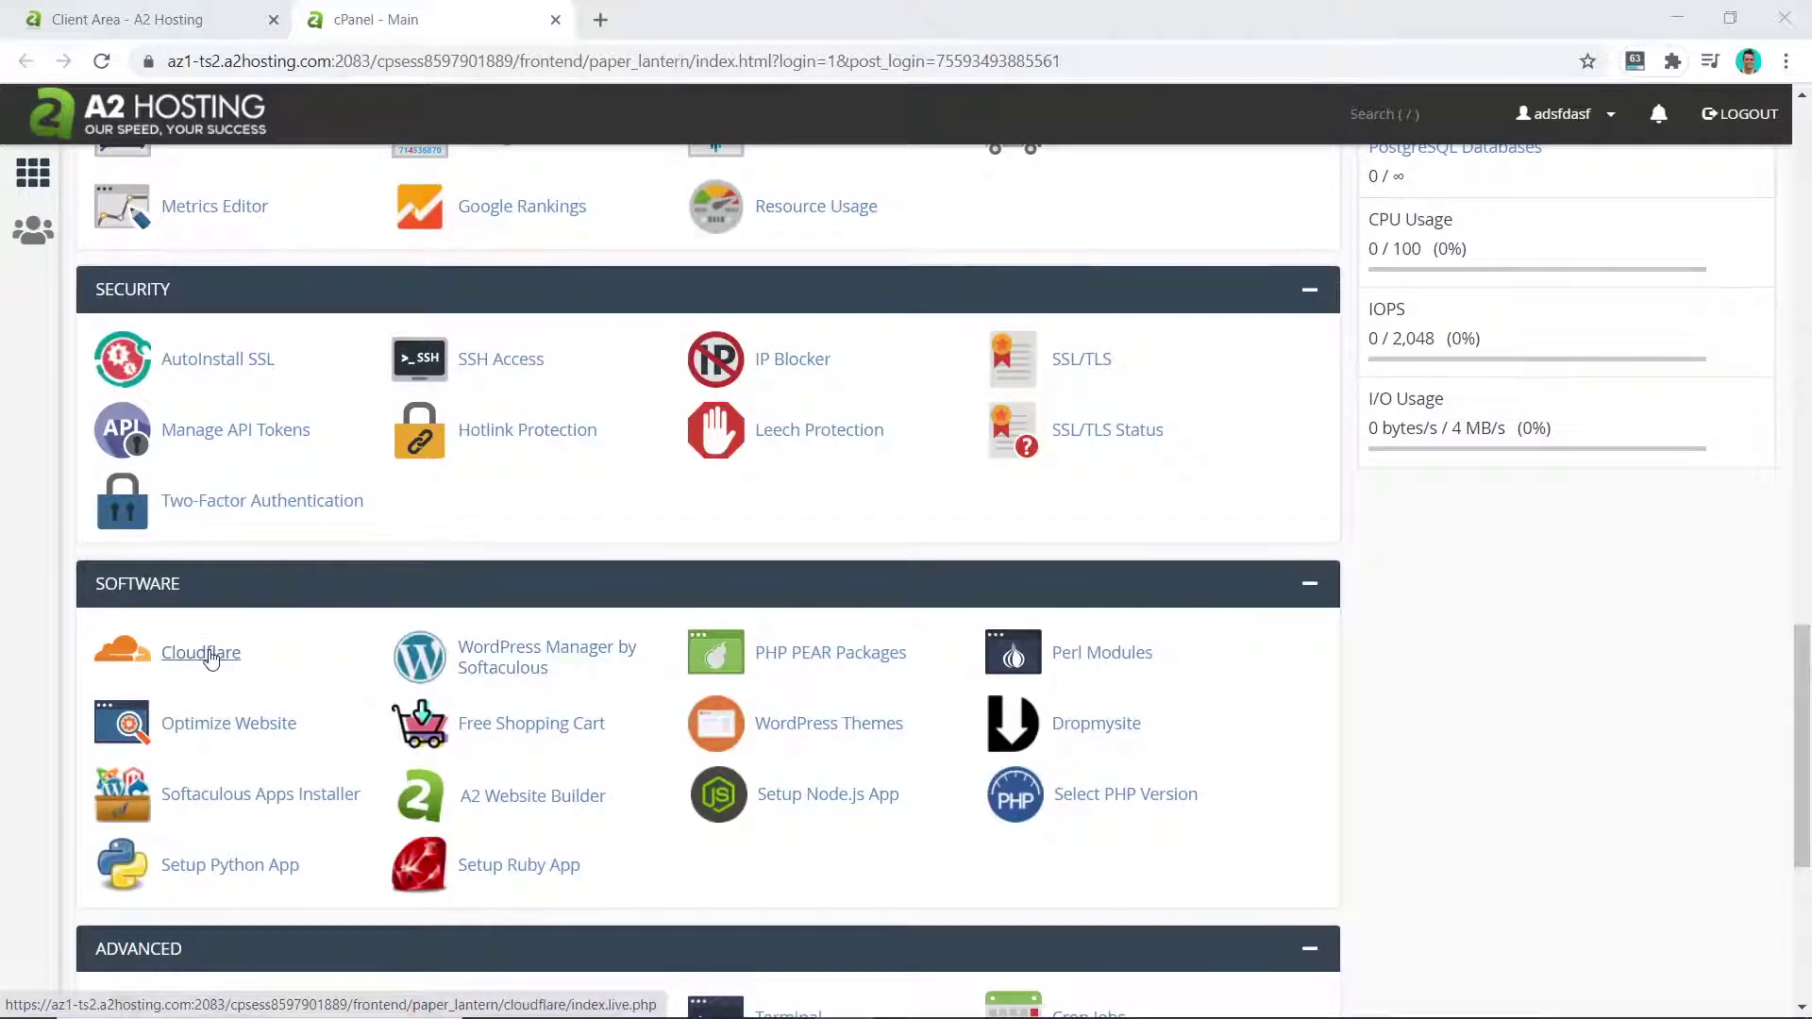
scroll(217, 651, "down", 1)
scroll(283, 594, "up", 5)
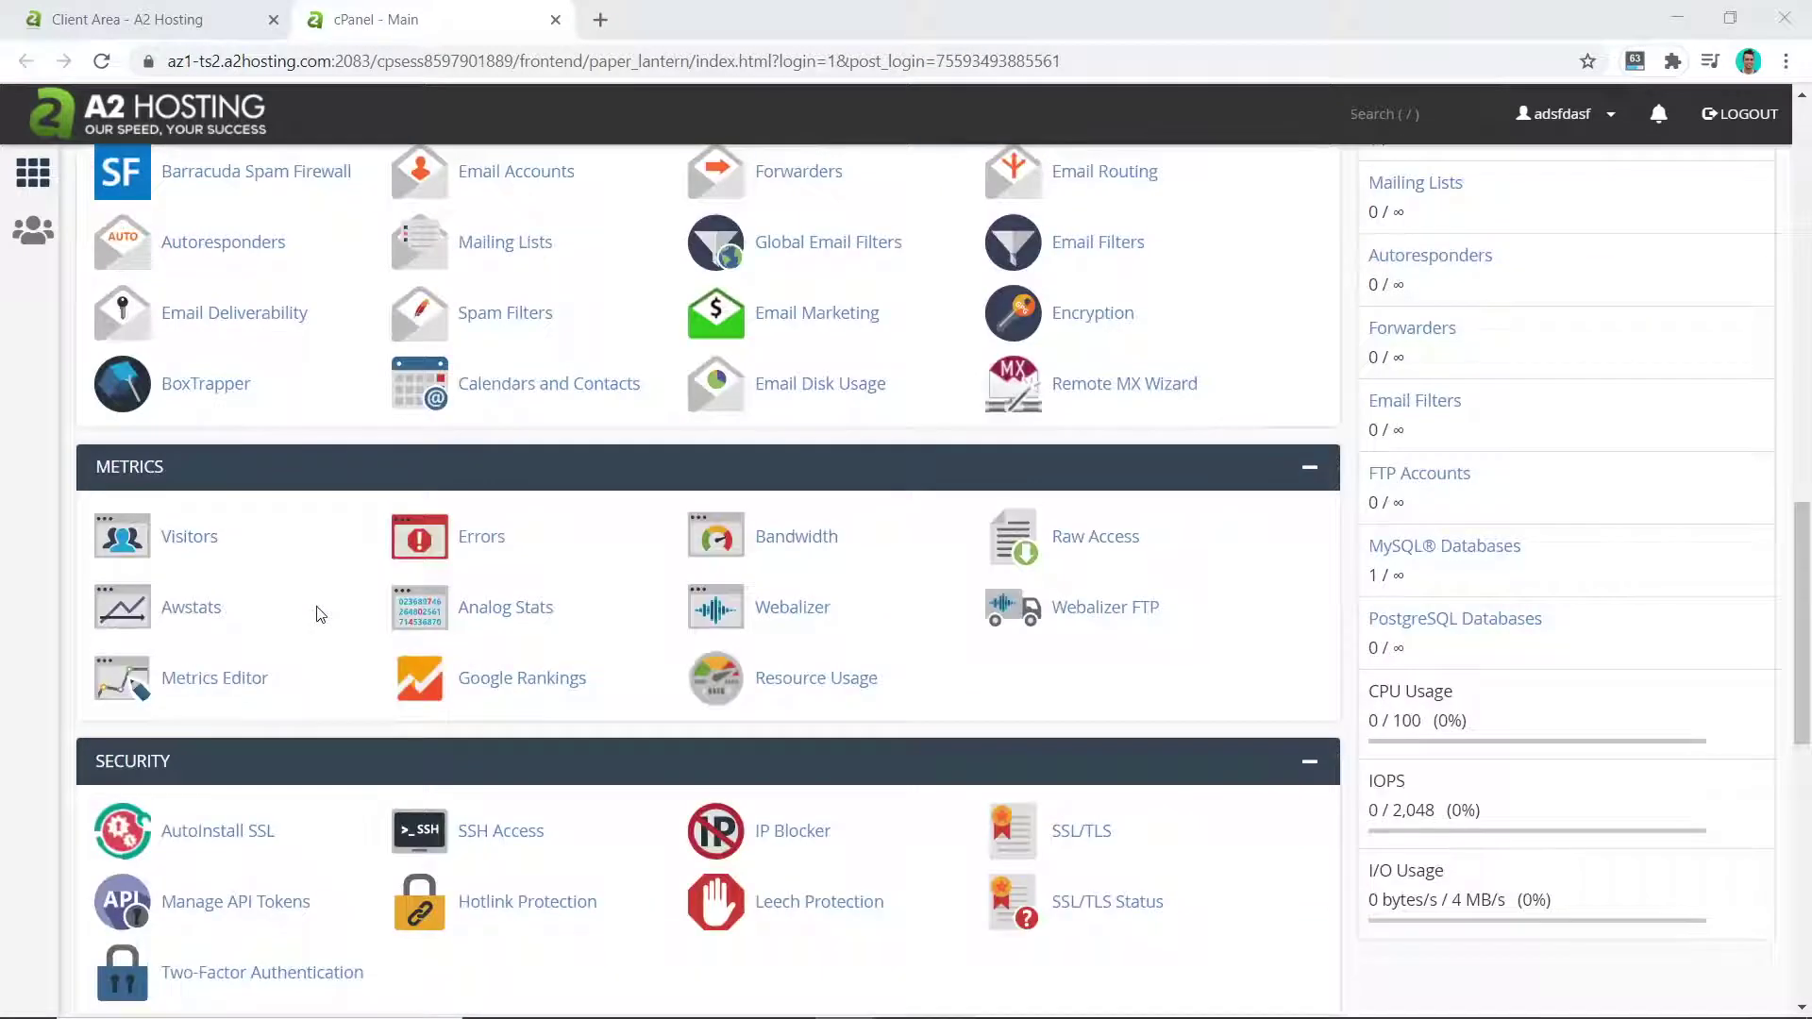
scroll(321, 614, "up", 1)
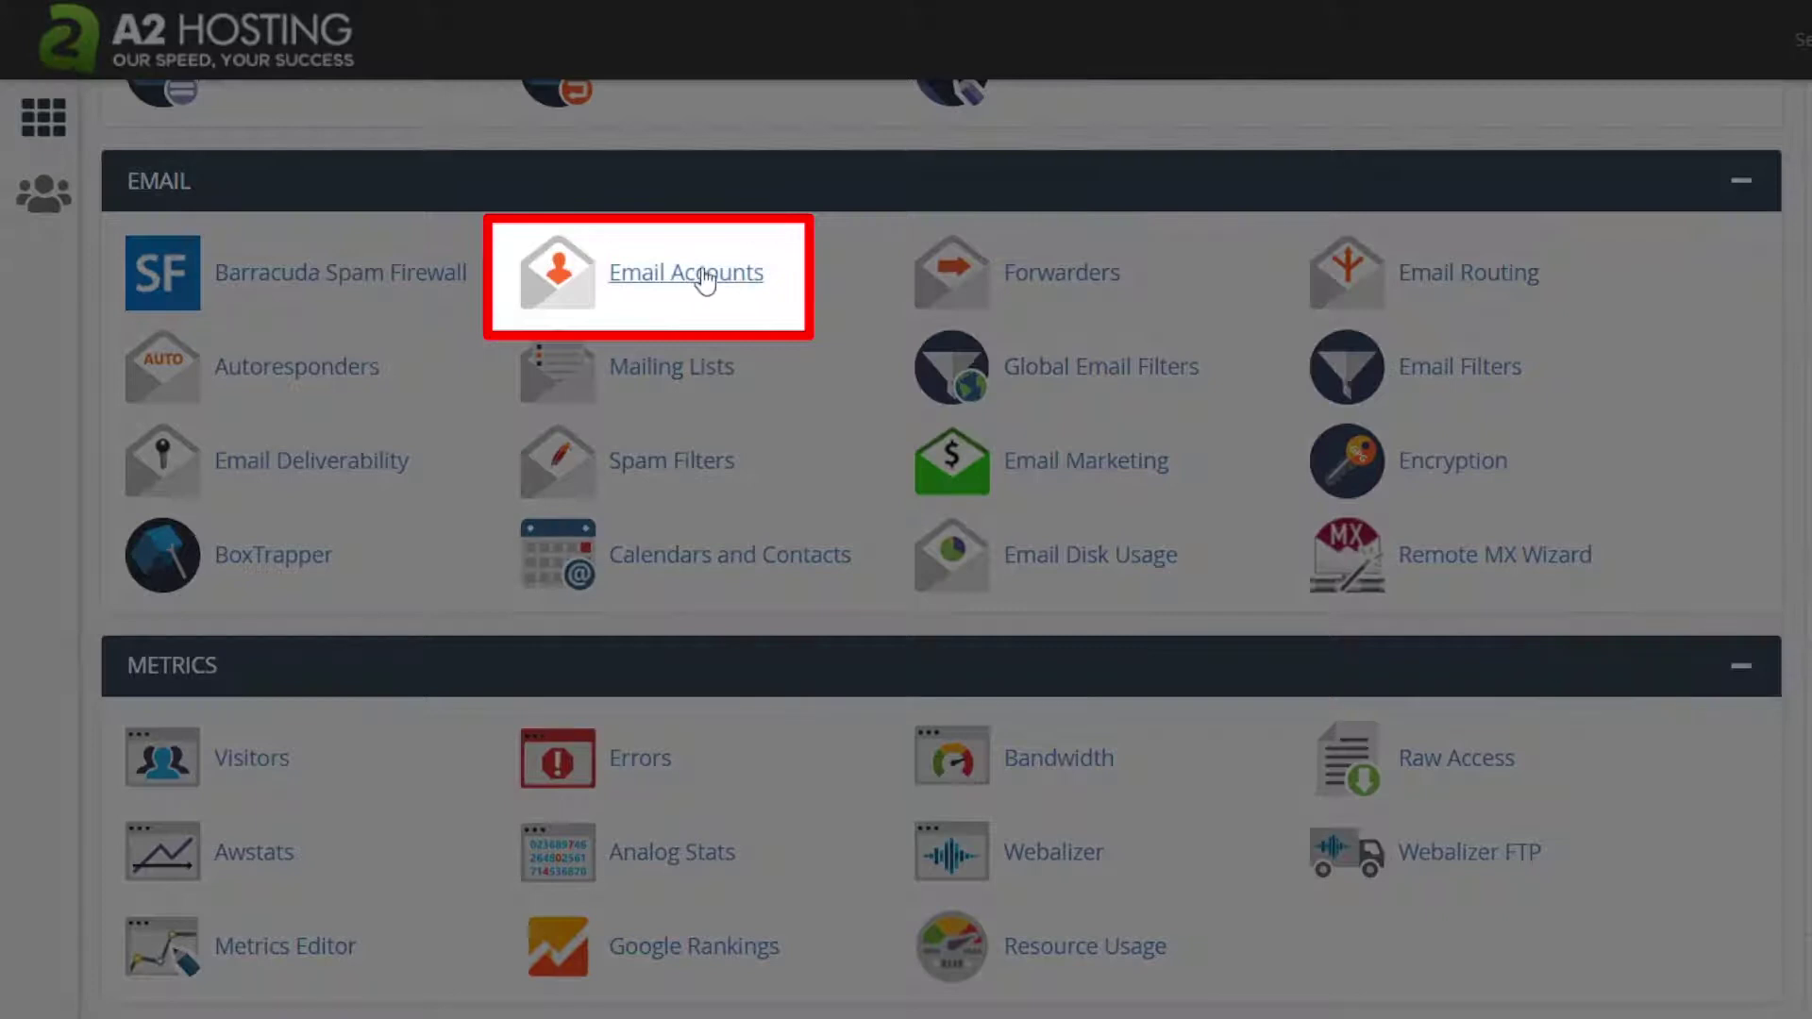
left_click(705, 283)
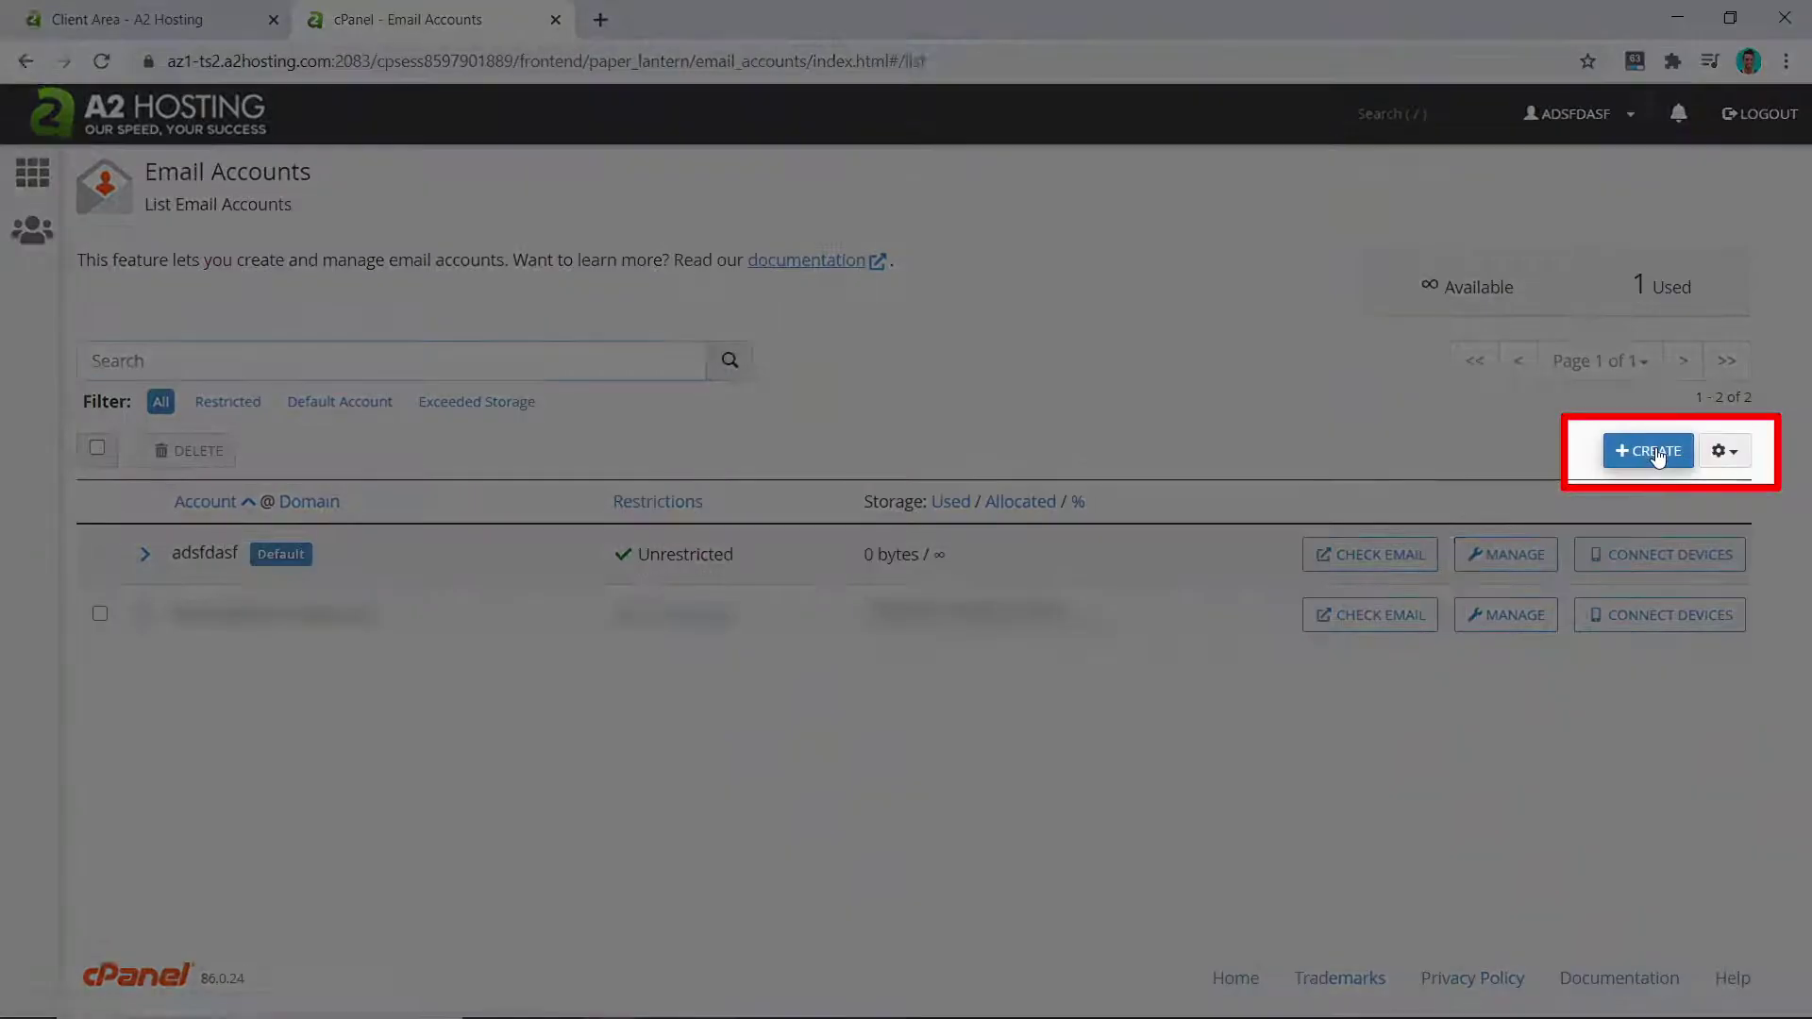
left_click(1647, 450)
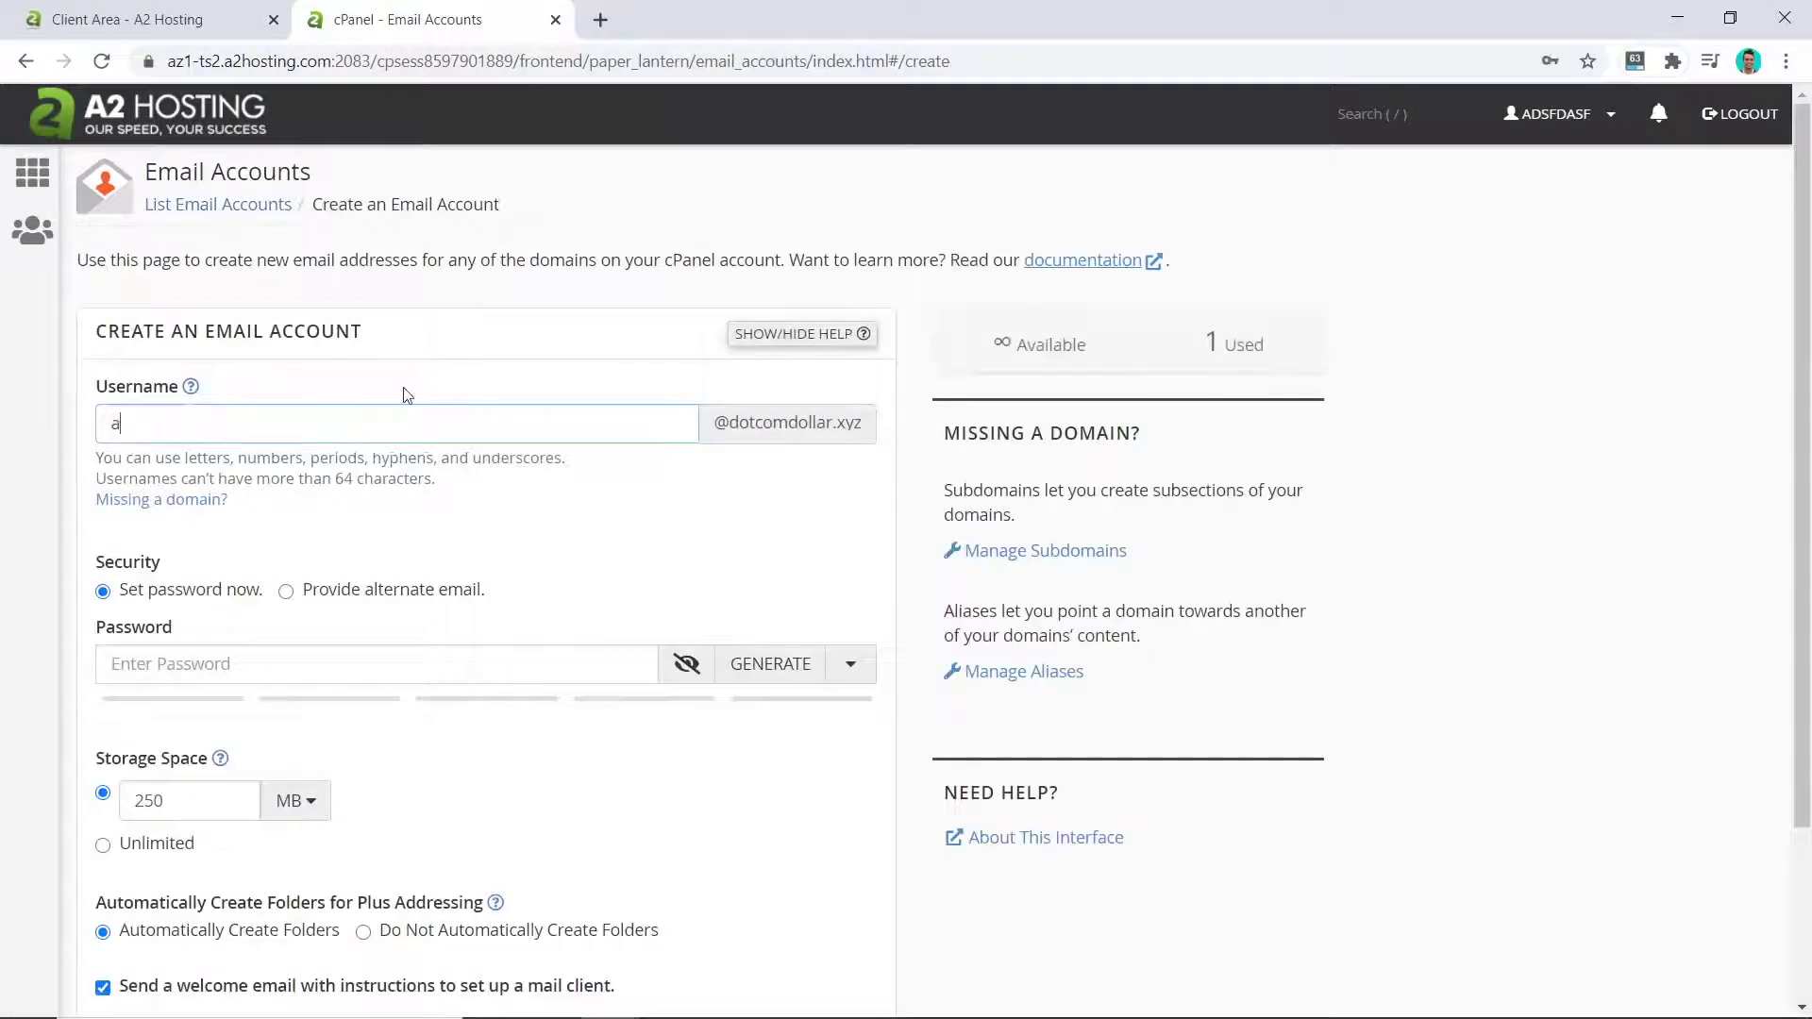
left_click(228, 657)
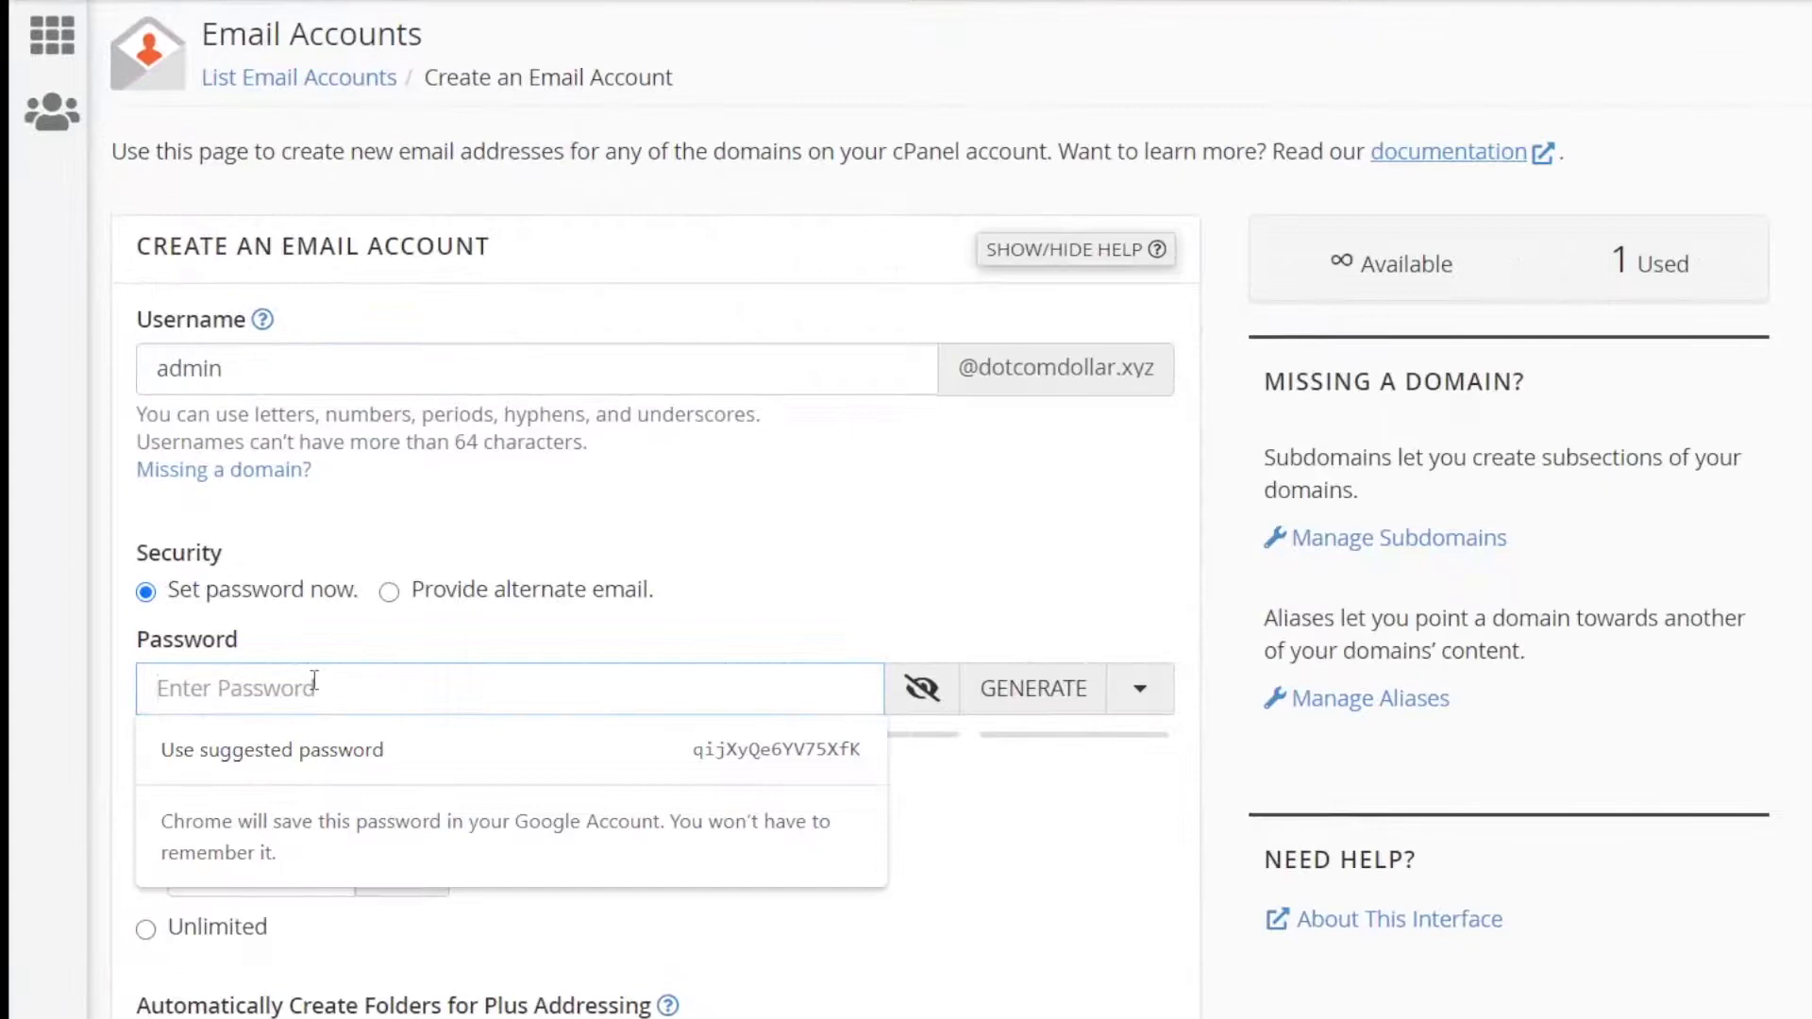
type("•••••••••")
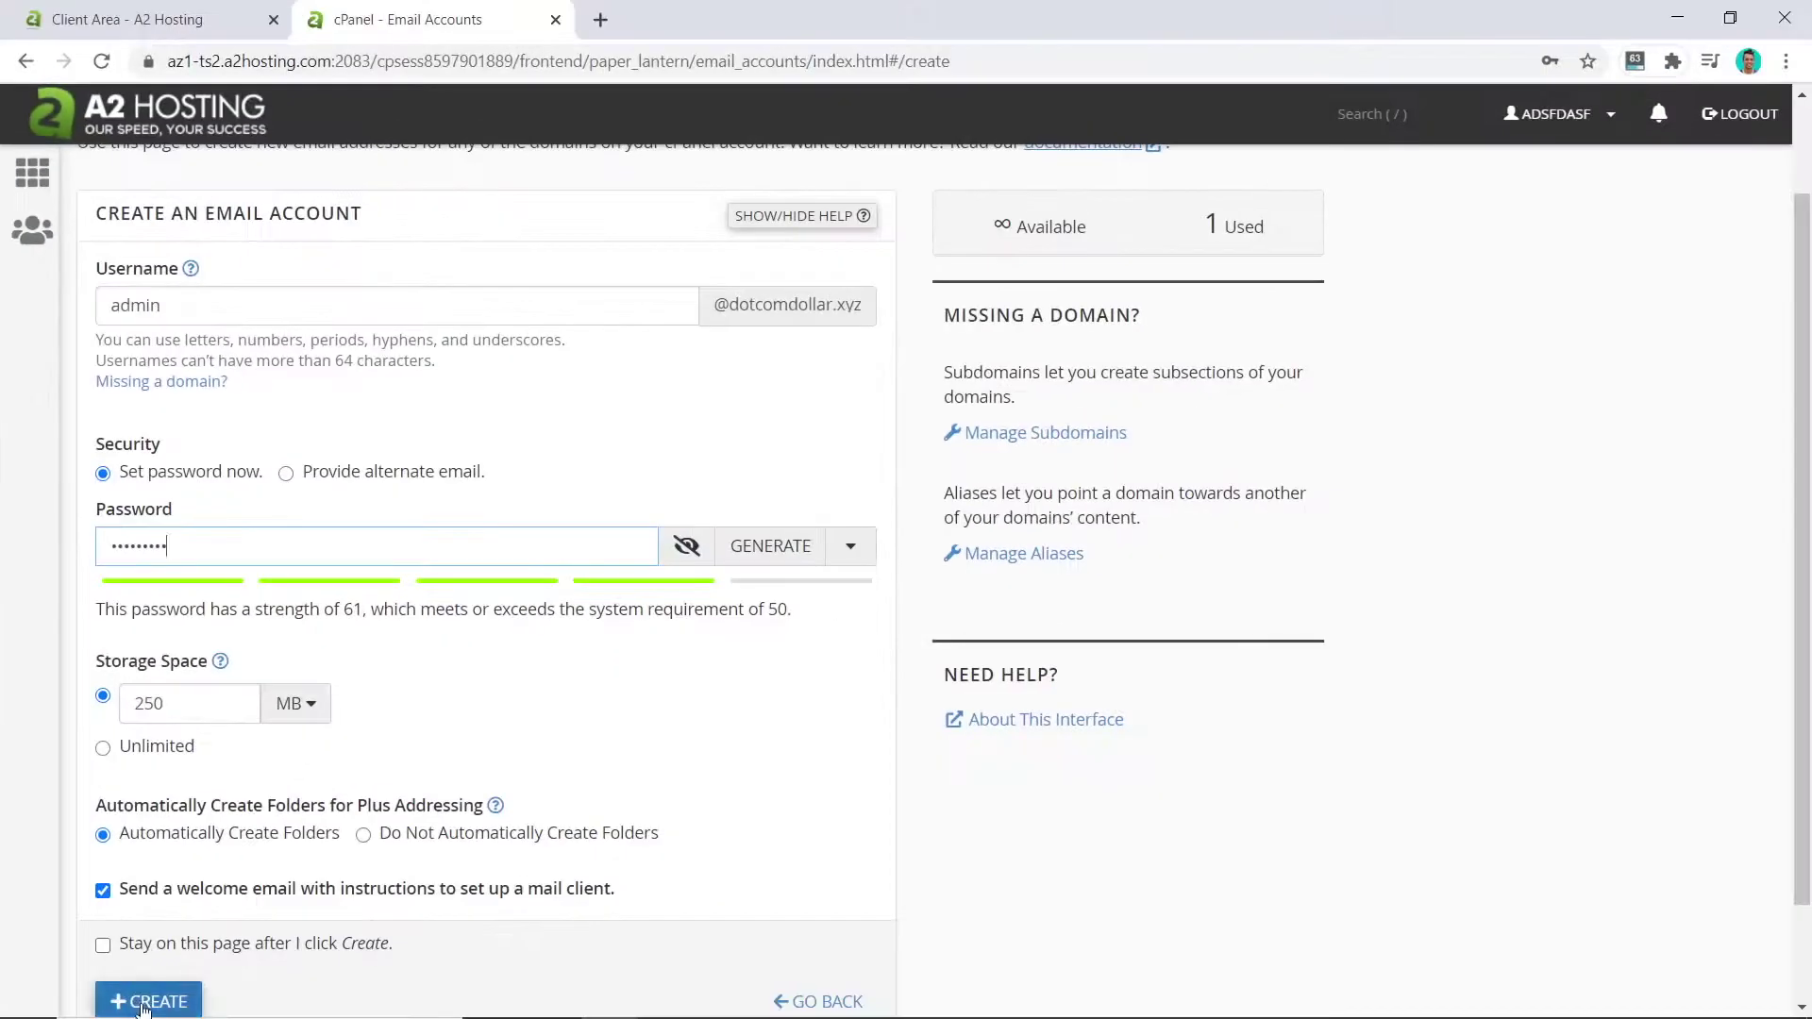
left_click(143, 1003)
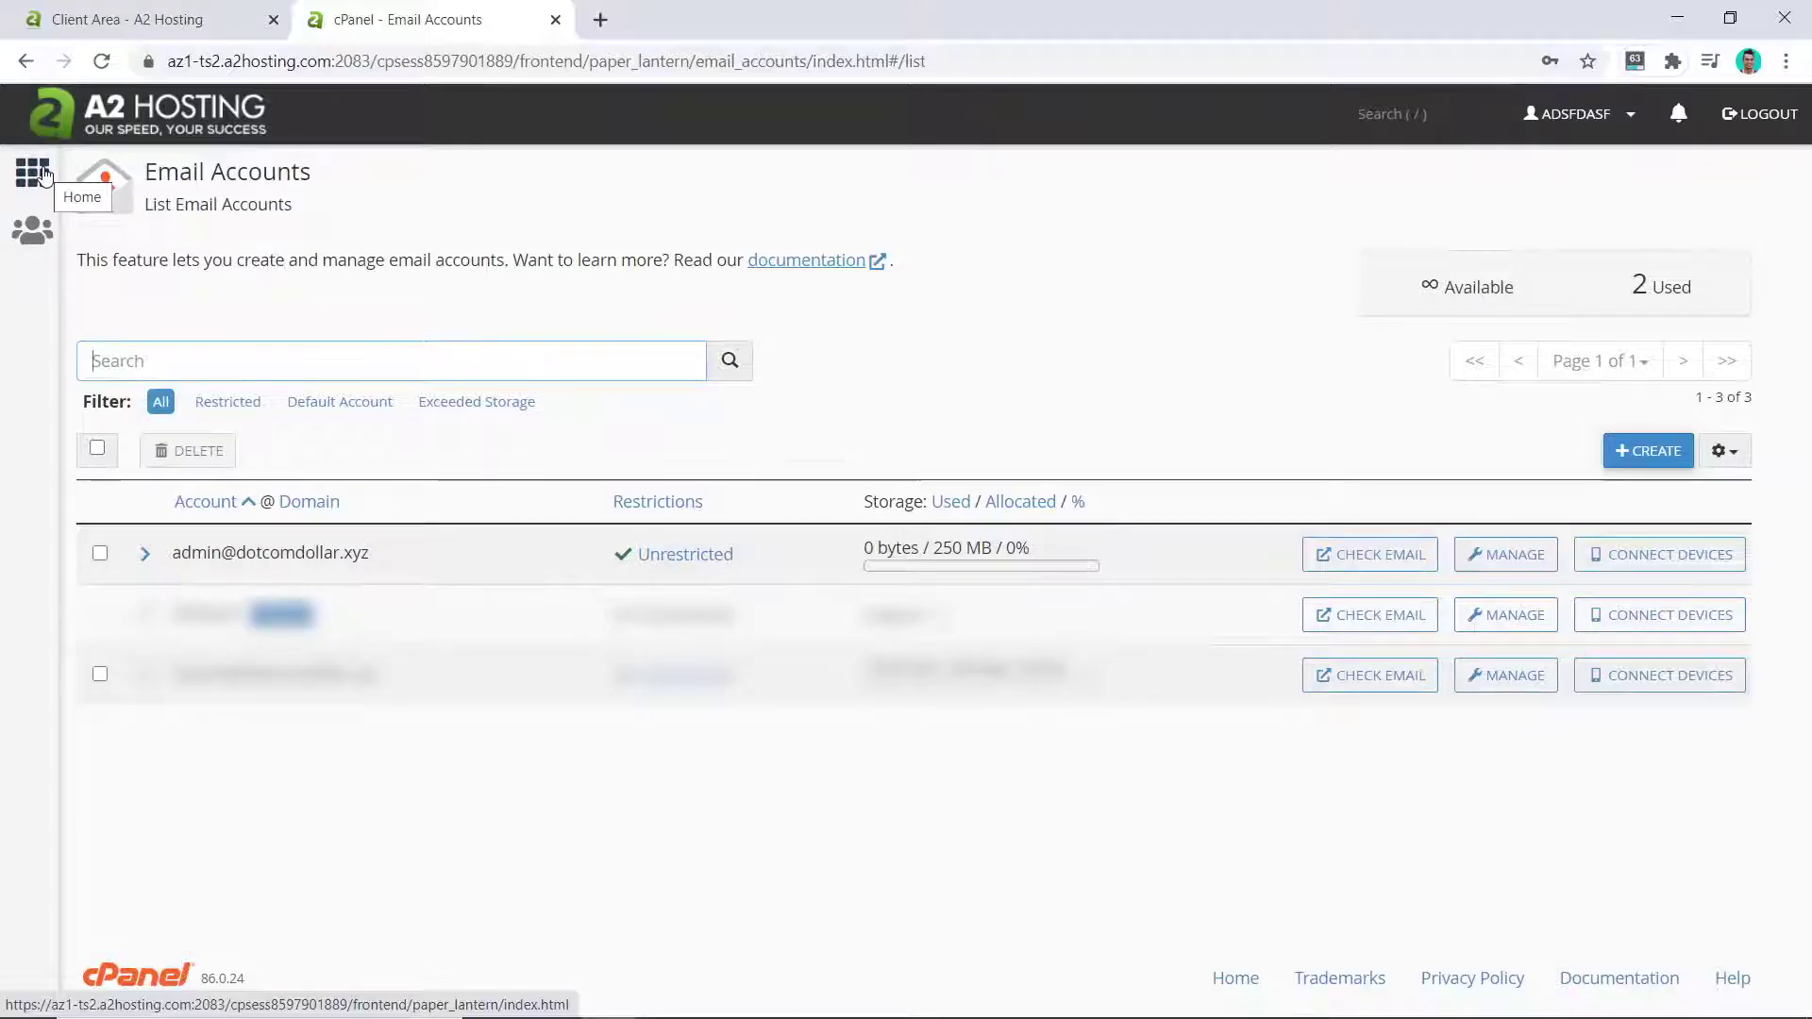
left_click(42, 172)
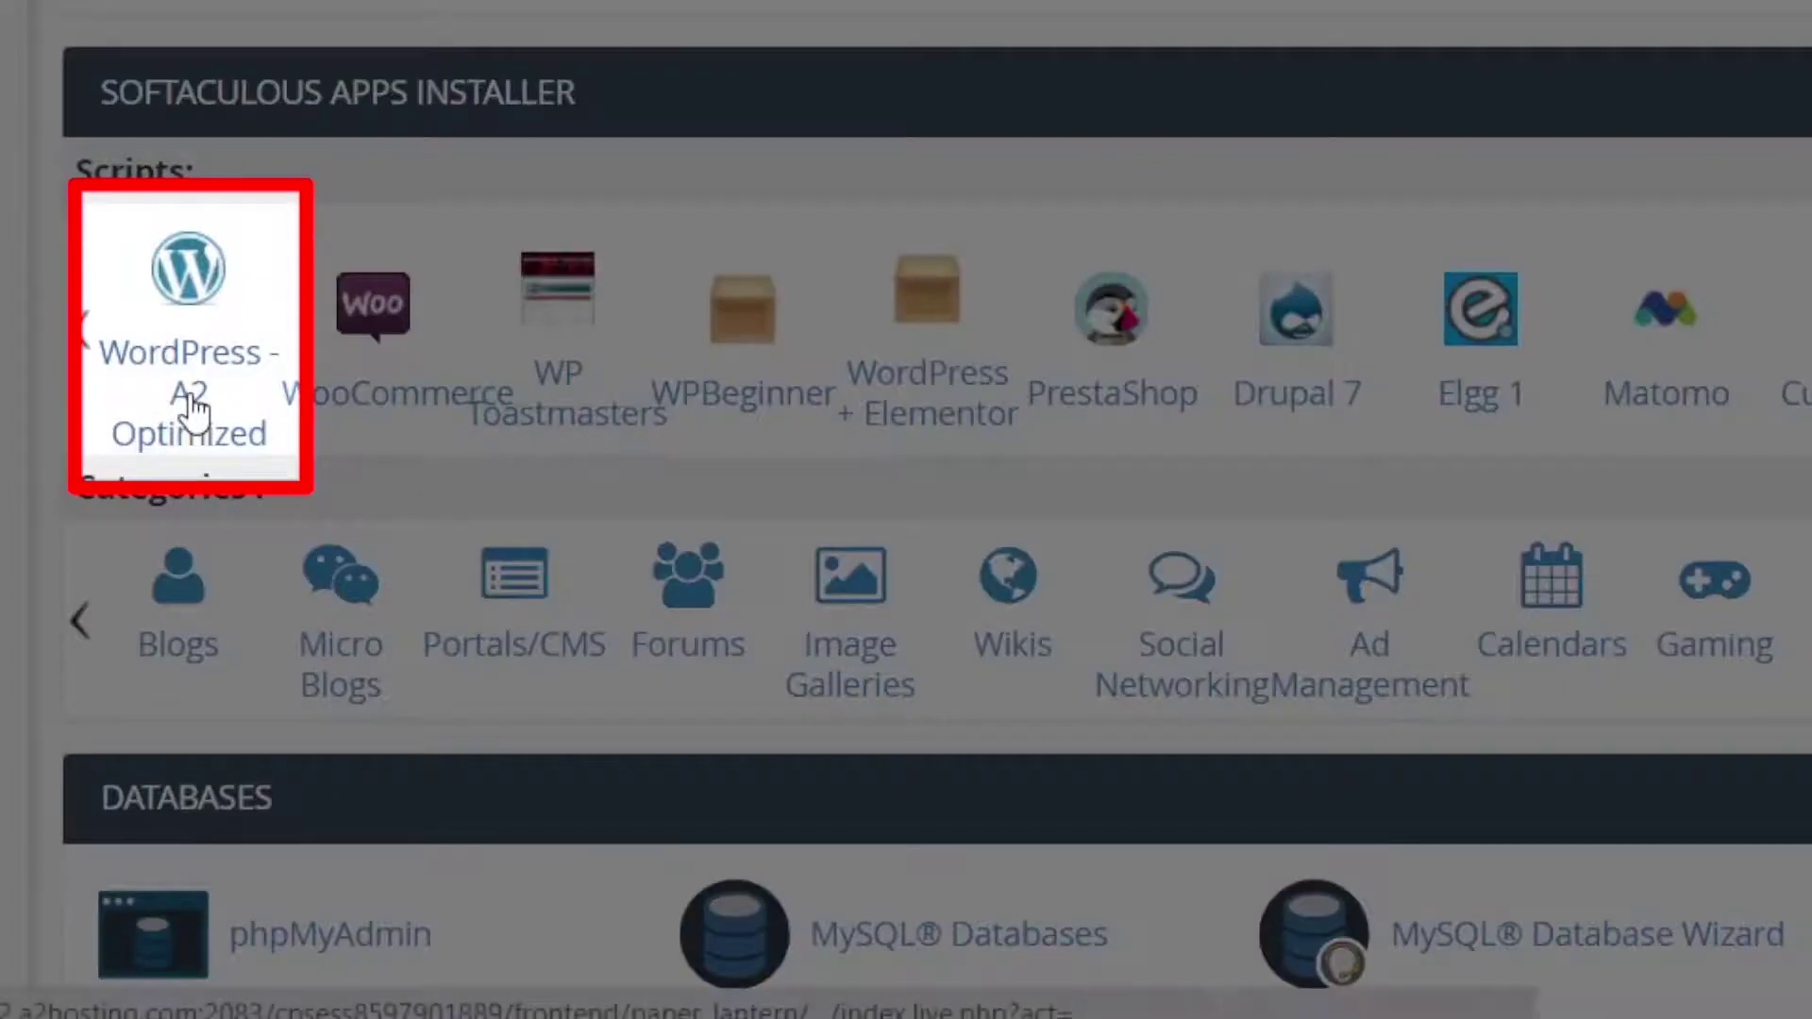
left_click(192, 406)
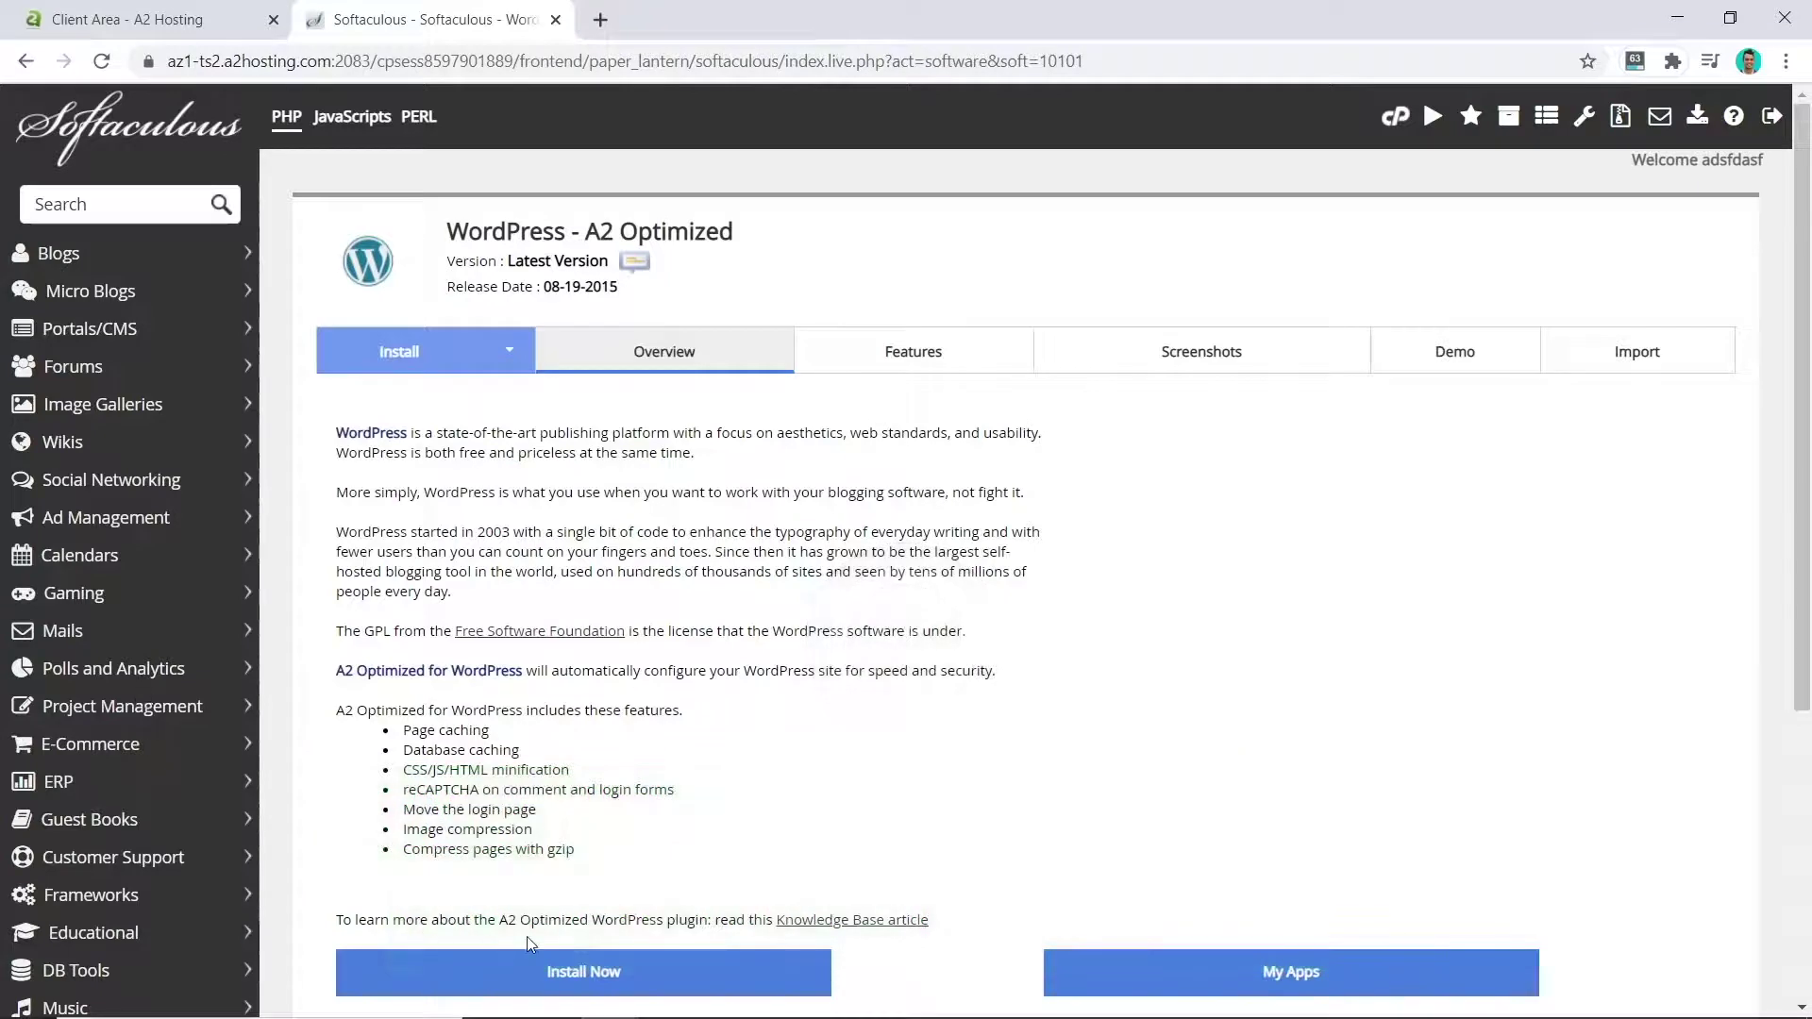
left_click(585, 970)
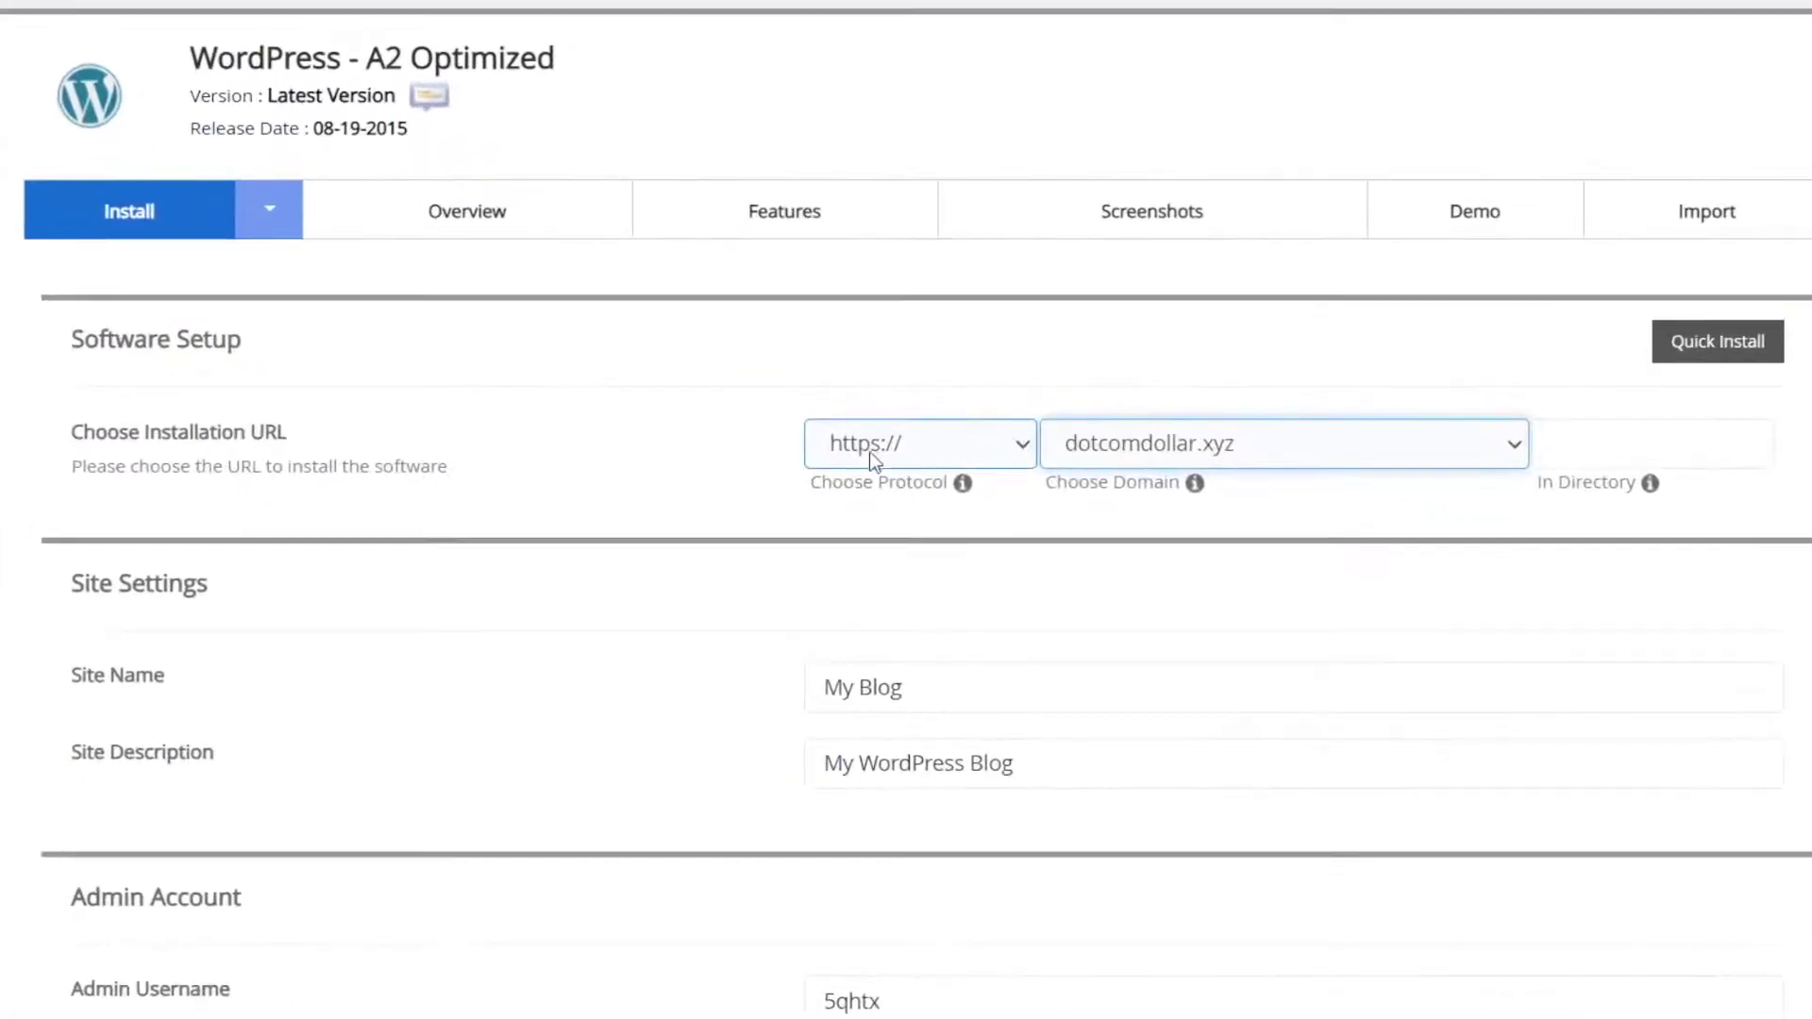
left_click(882, 460)
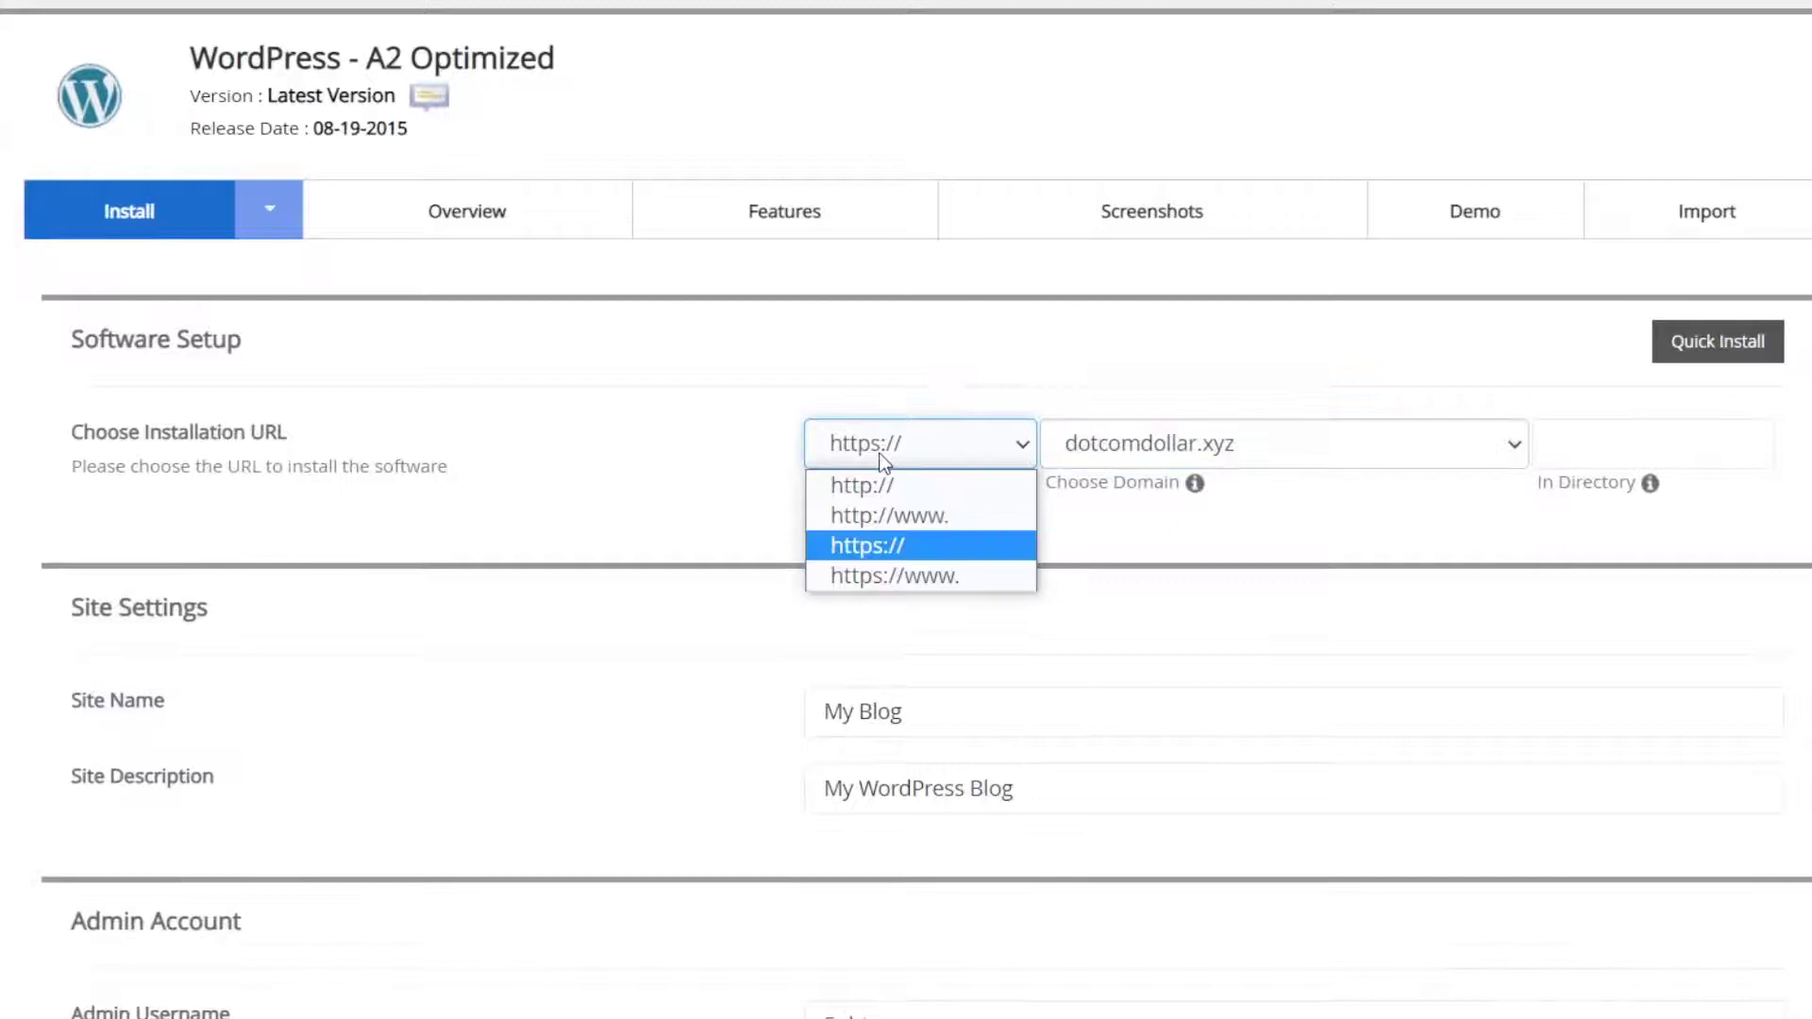
left_click(892, 544)
key("Tab")
key("Tab")
key("Tab")
type("Dot")
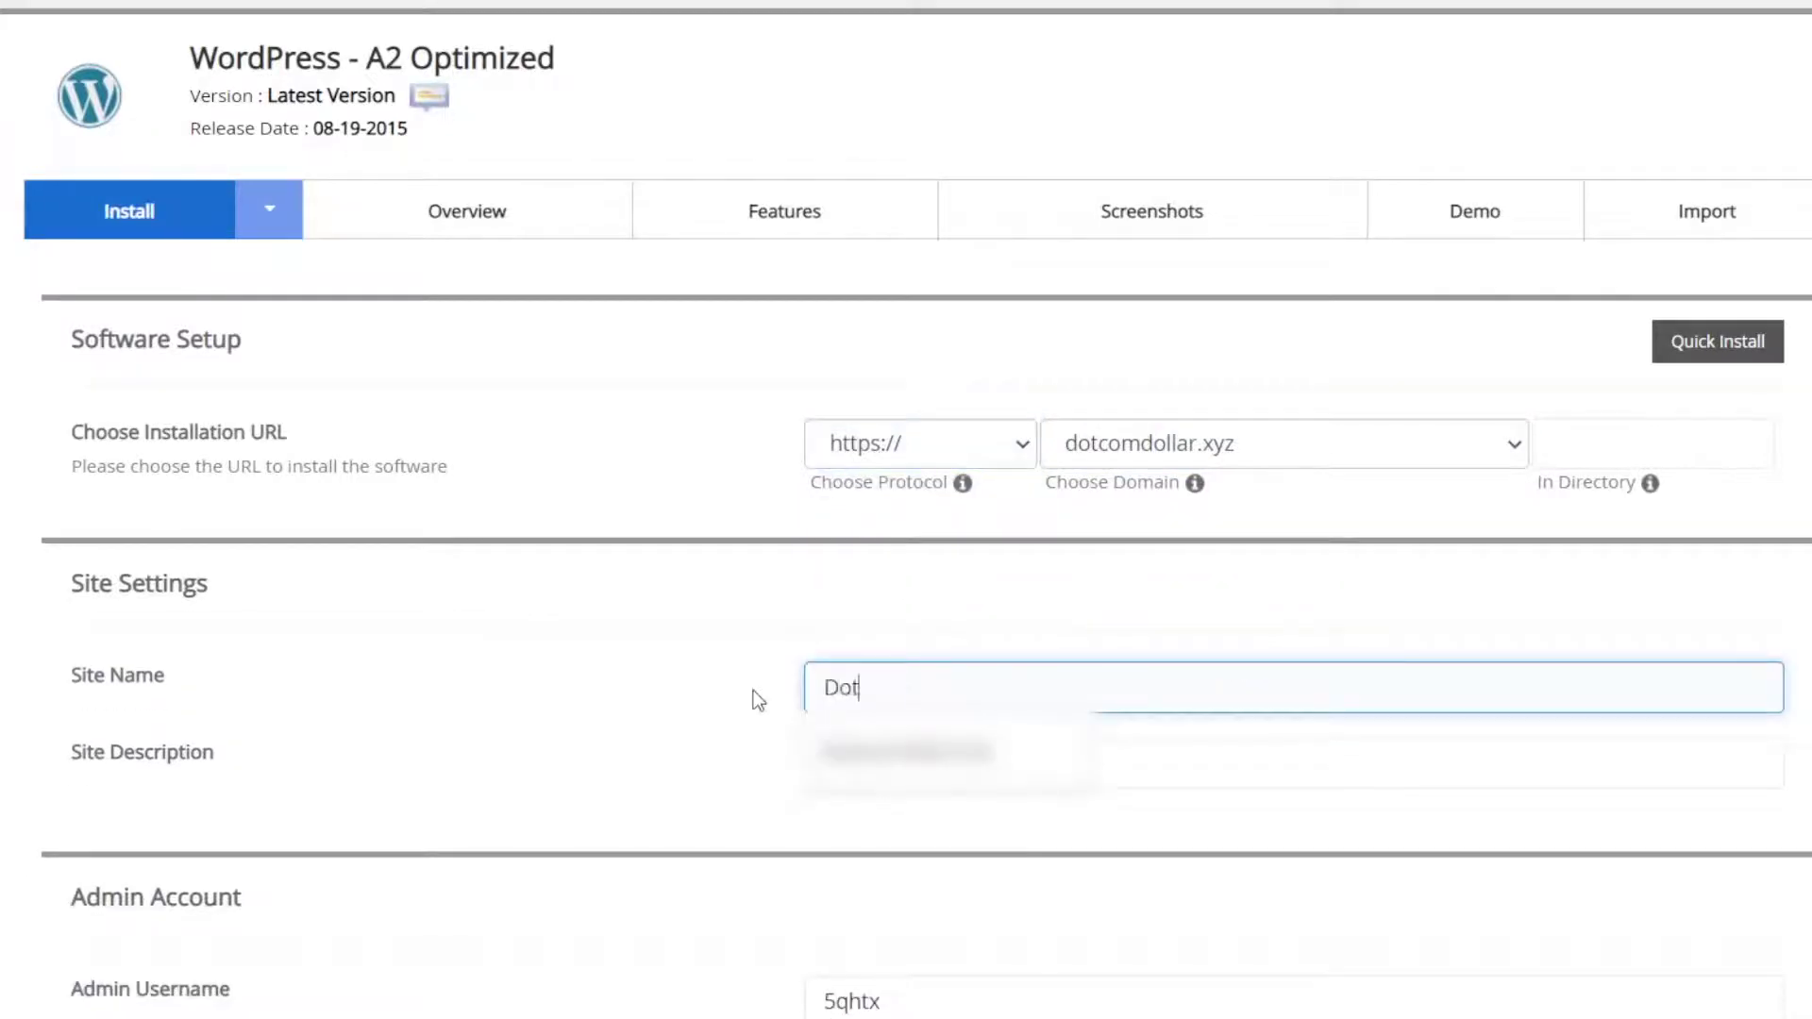
type("com Dollar")
key("Tab")
key("End")
type("- DotcomDollar")
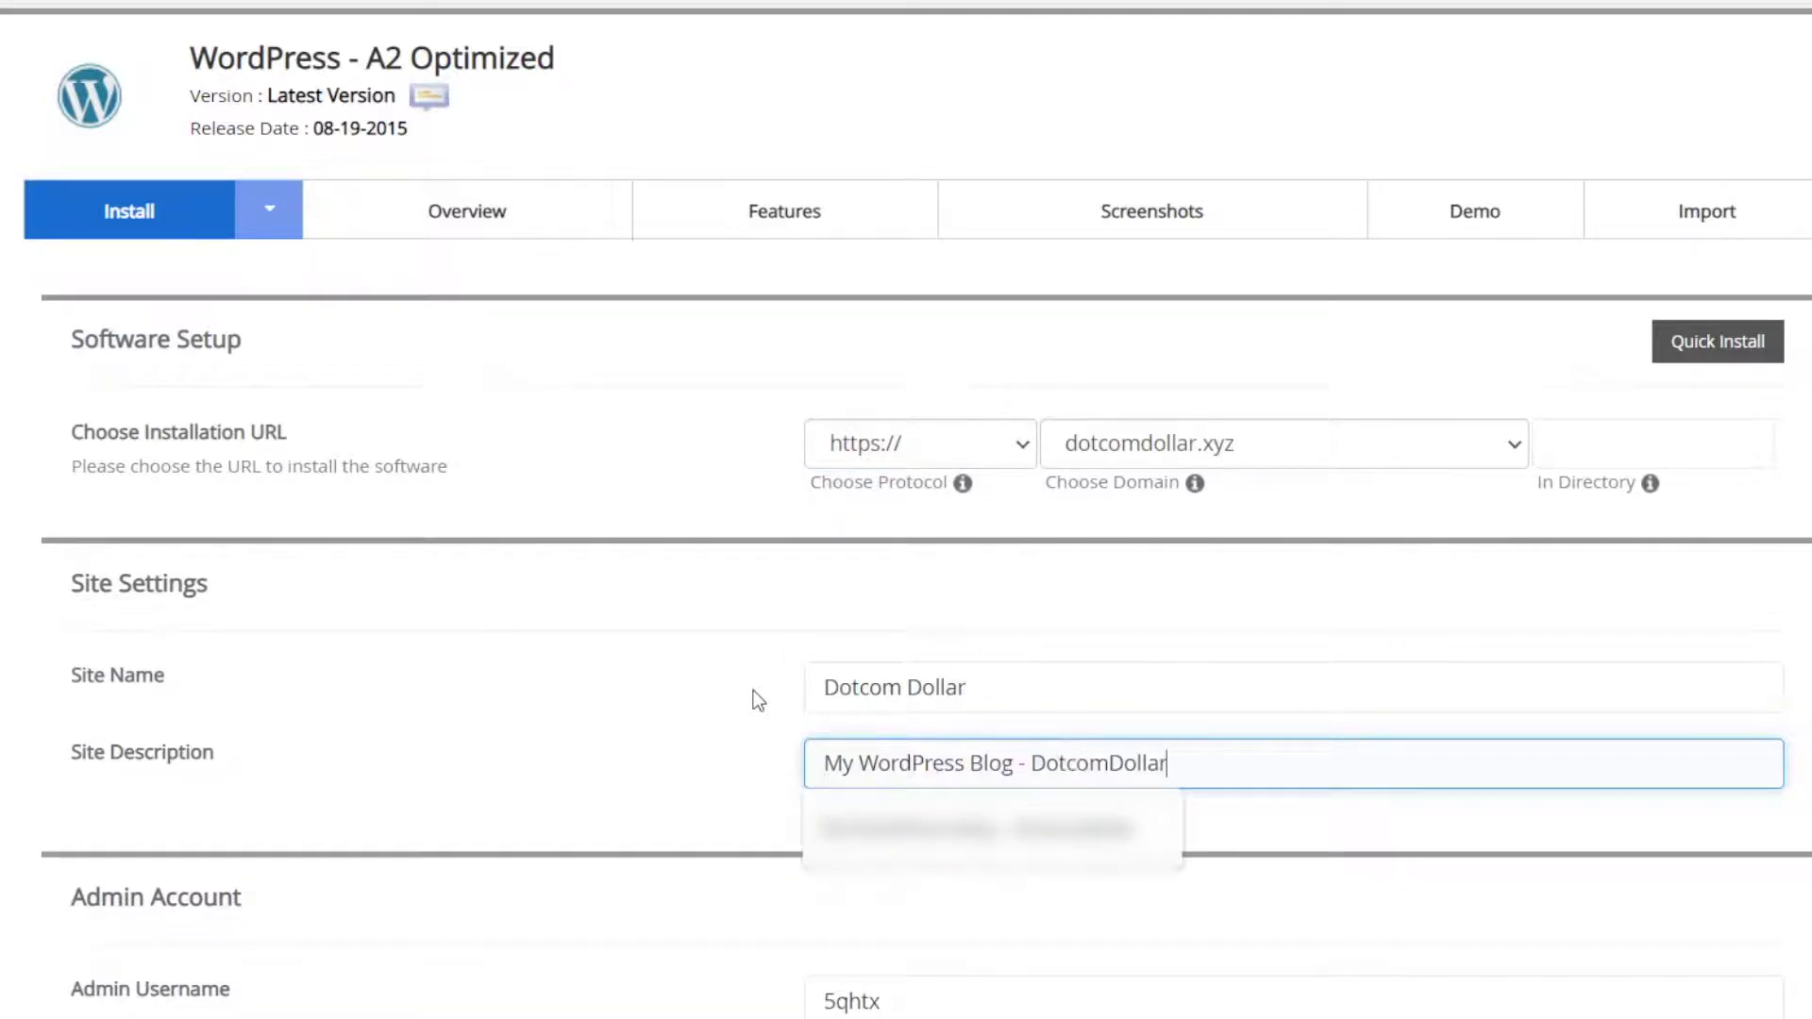
Step: Review the admin username and e-mail fields, then start the WordPress installation
scroll(920, 241, "down", 8)
left_click(920, 241)
key("Tab")
left_click(952, 453)
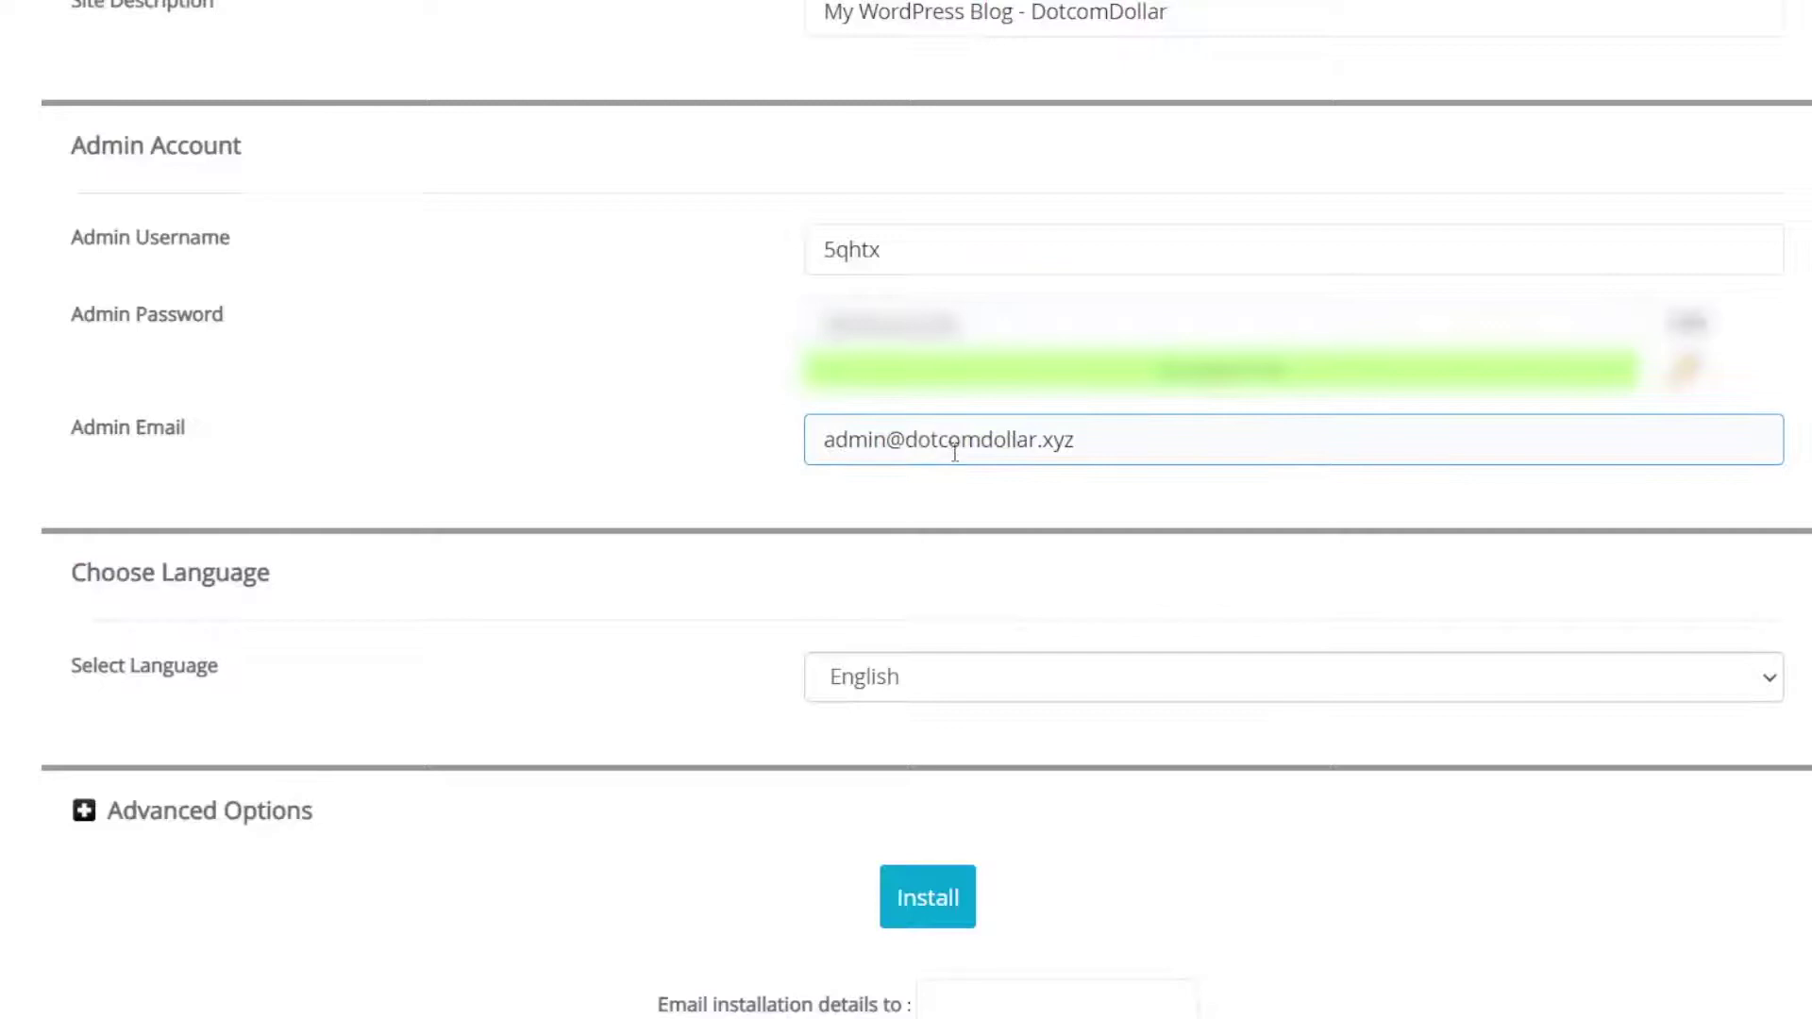
left_click(868, 264)
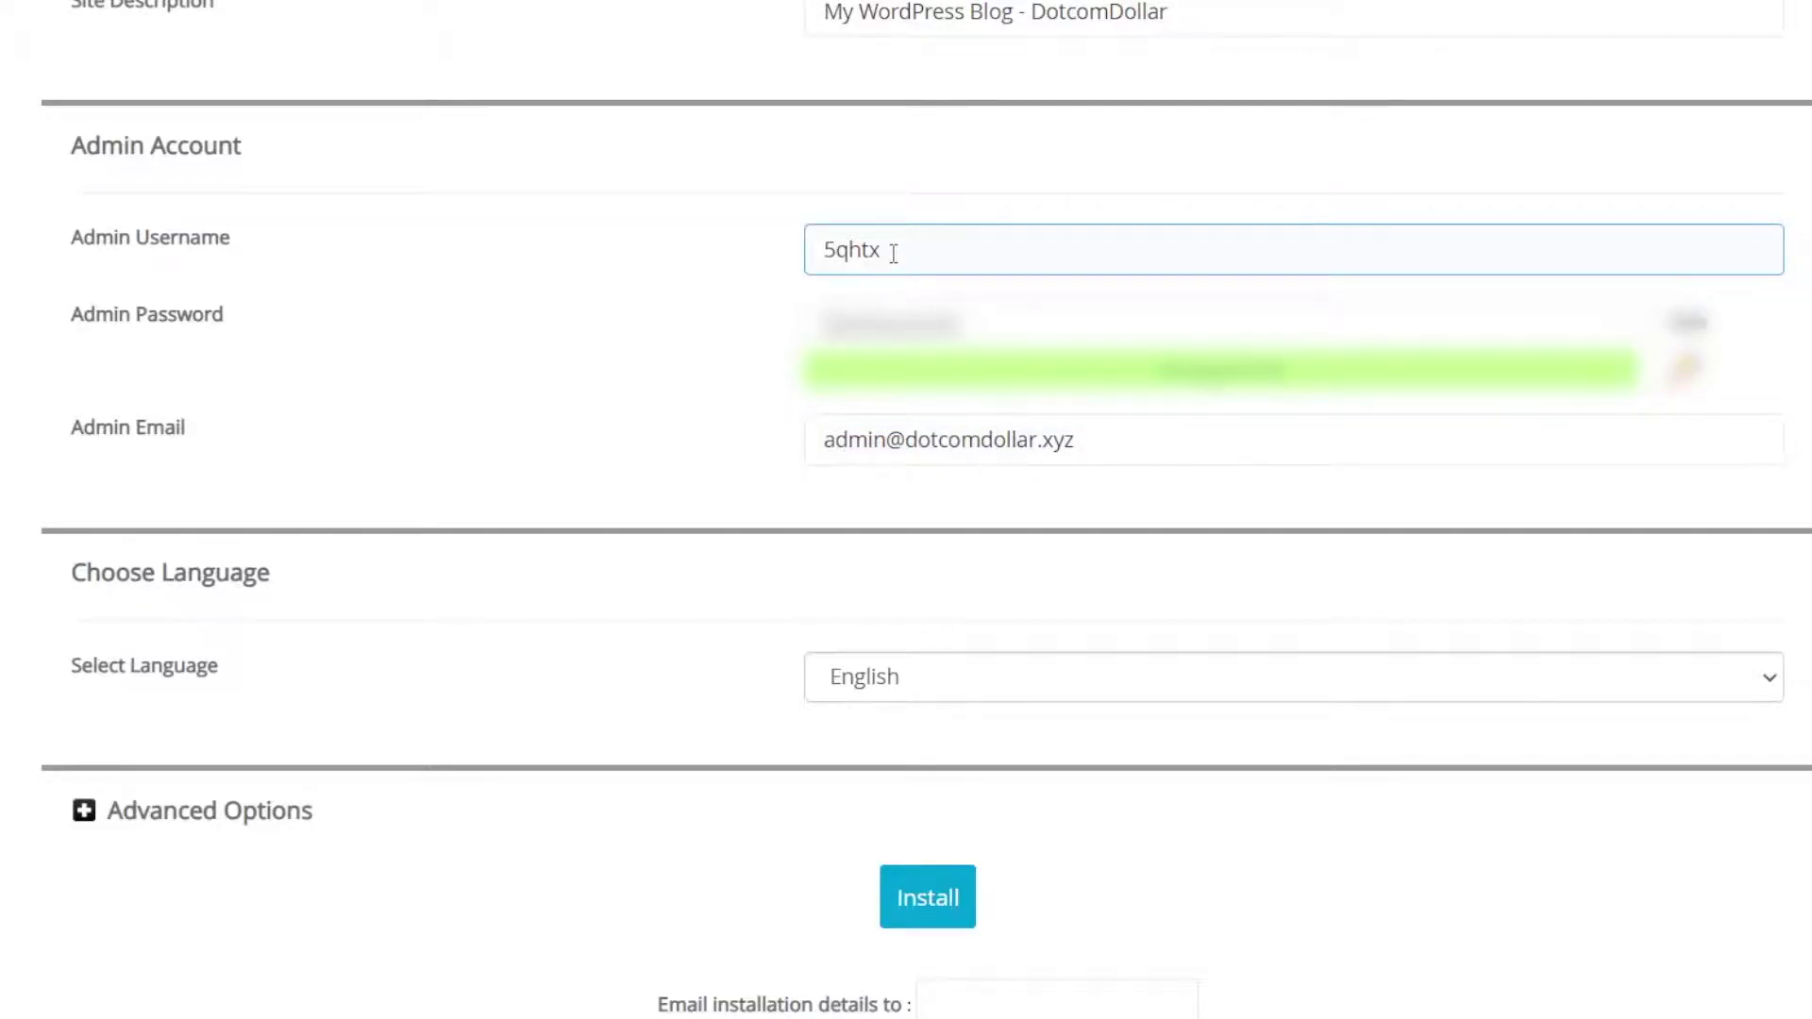
key("Tab")
left_click(905, 252)
scroll(354, 794, "down", 1)
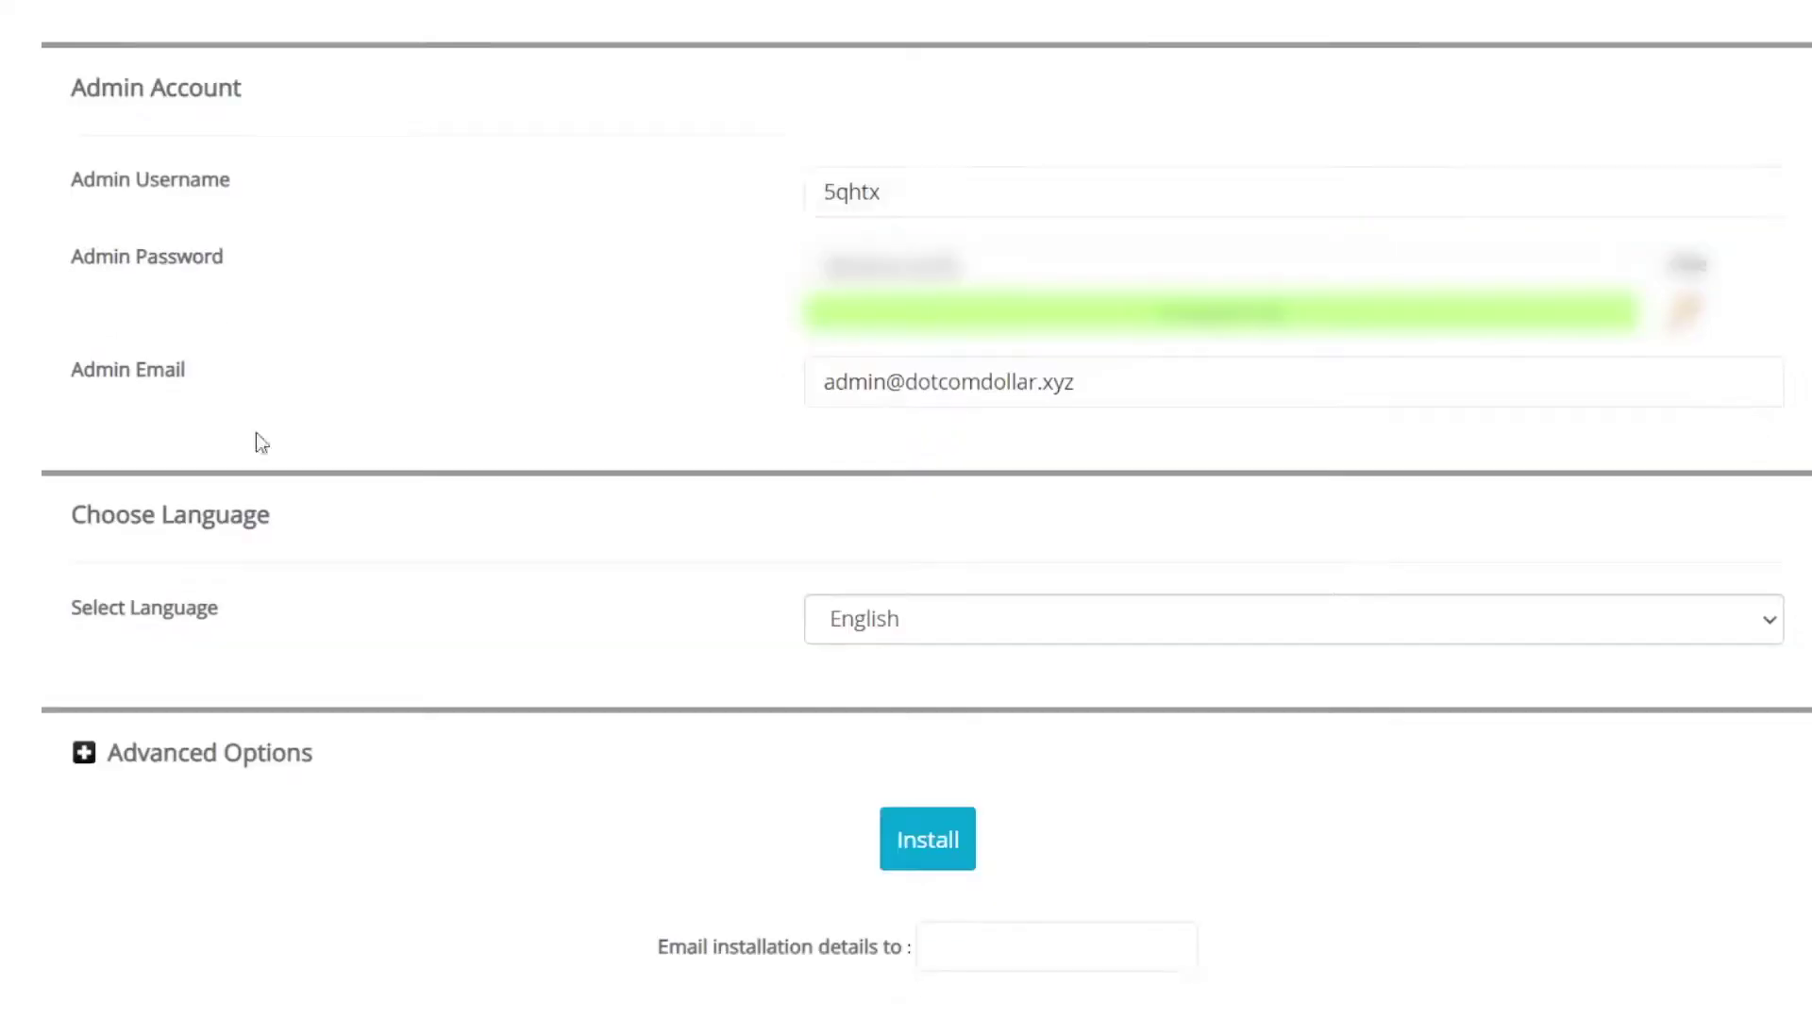
left_click(945, 856)
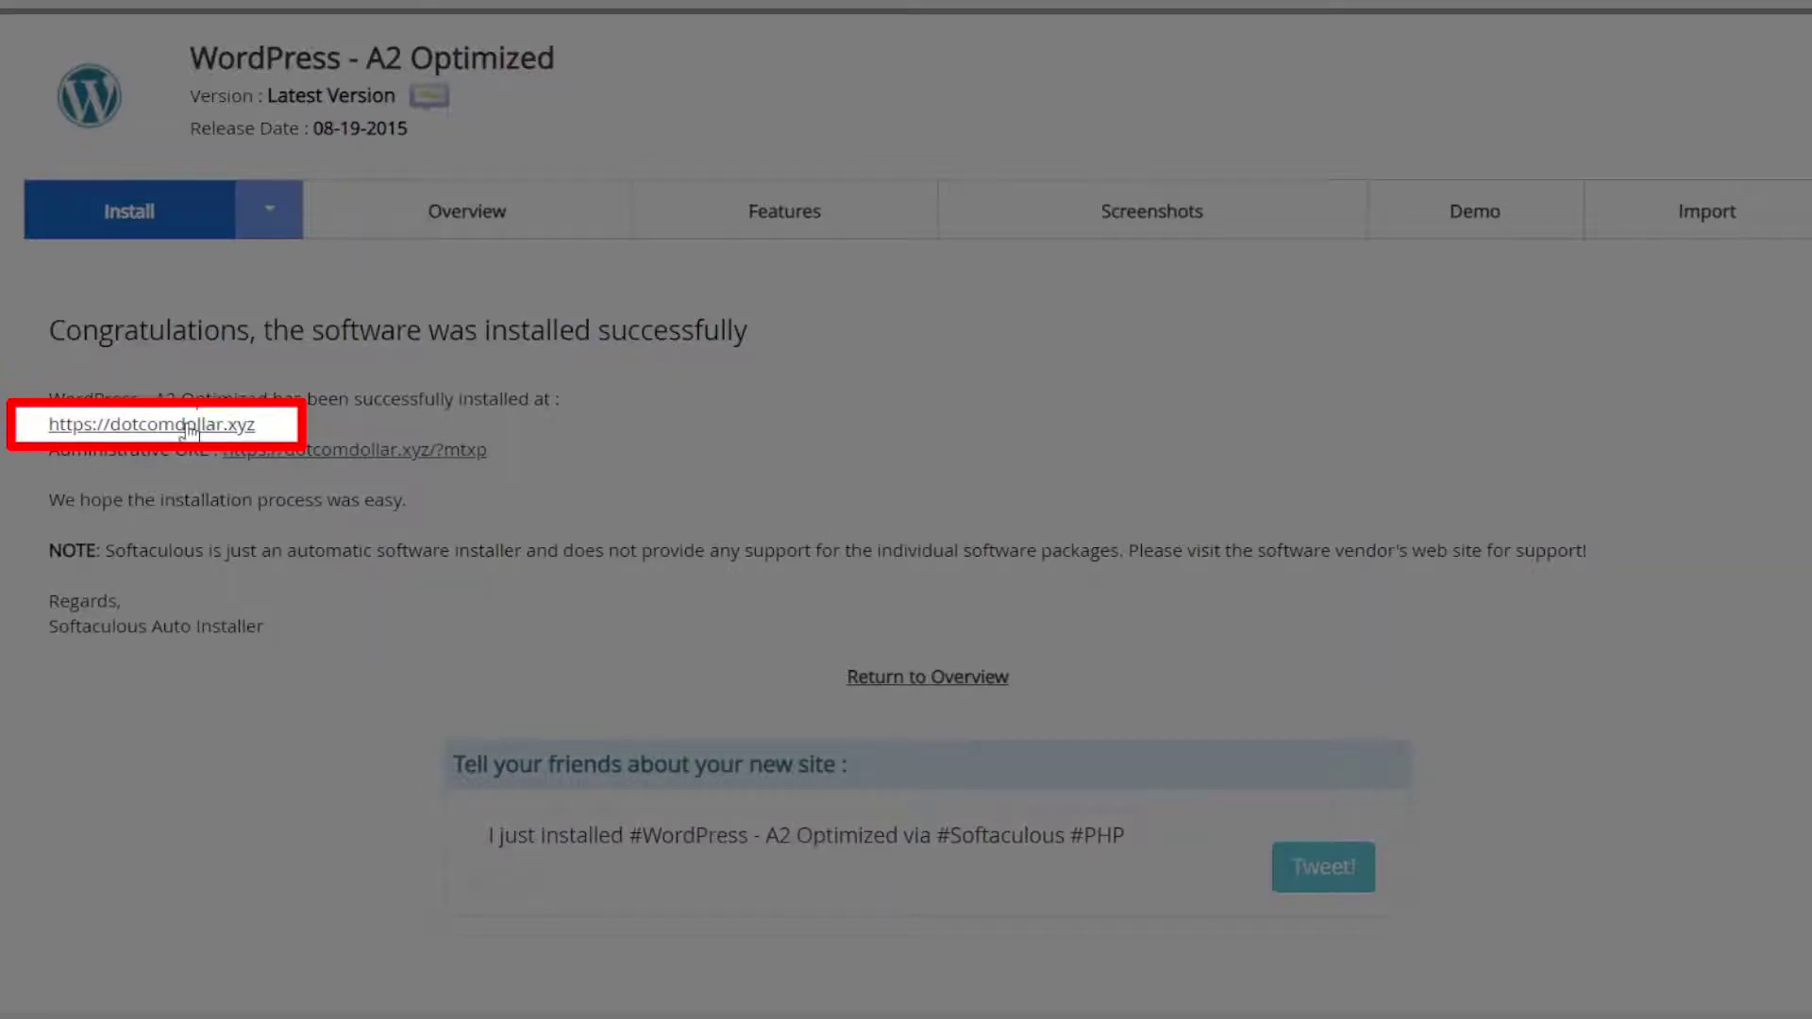
Step: Preview the new site in a tab, close it, then open the WordPress admin in another tab
right_click(189, 426)
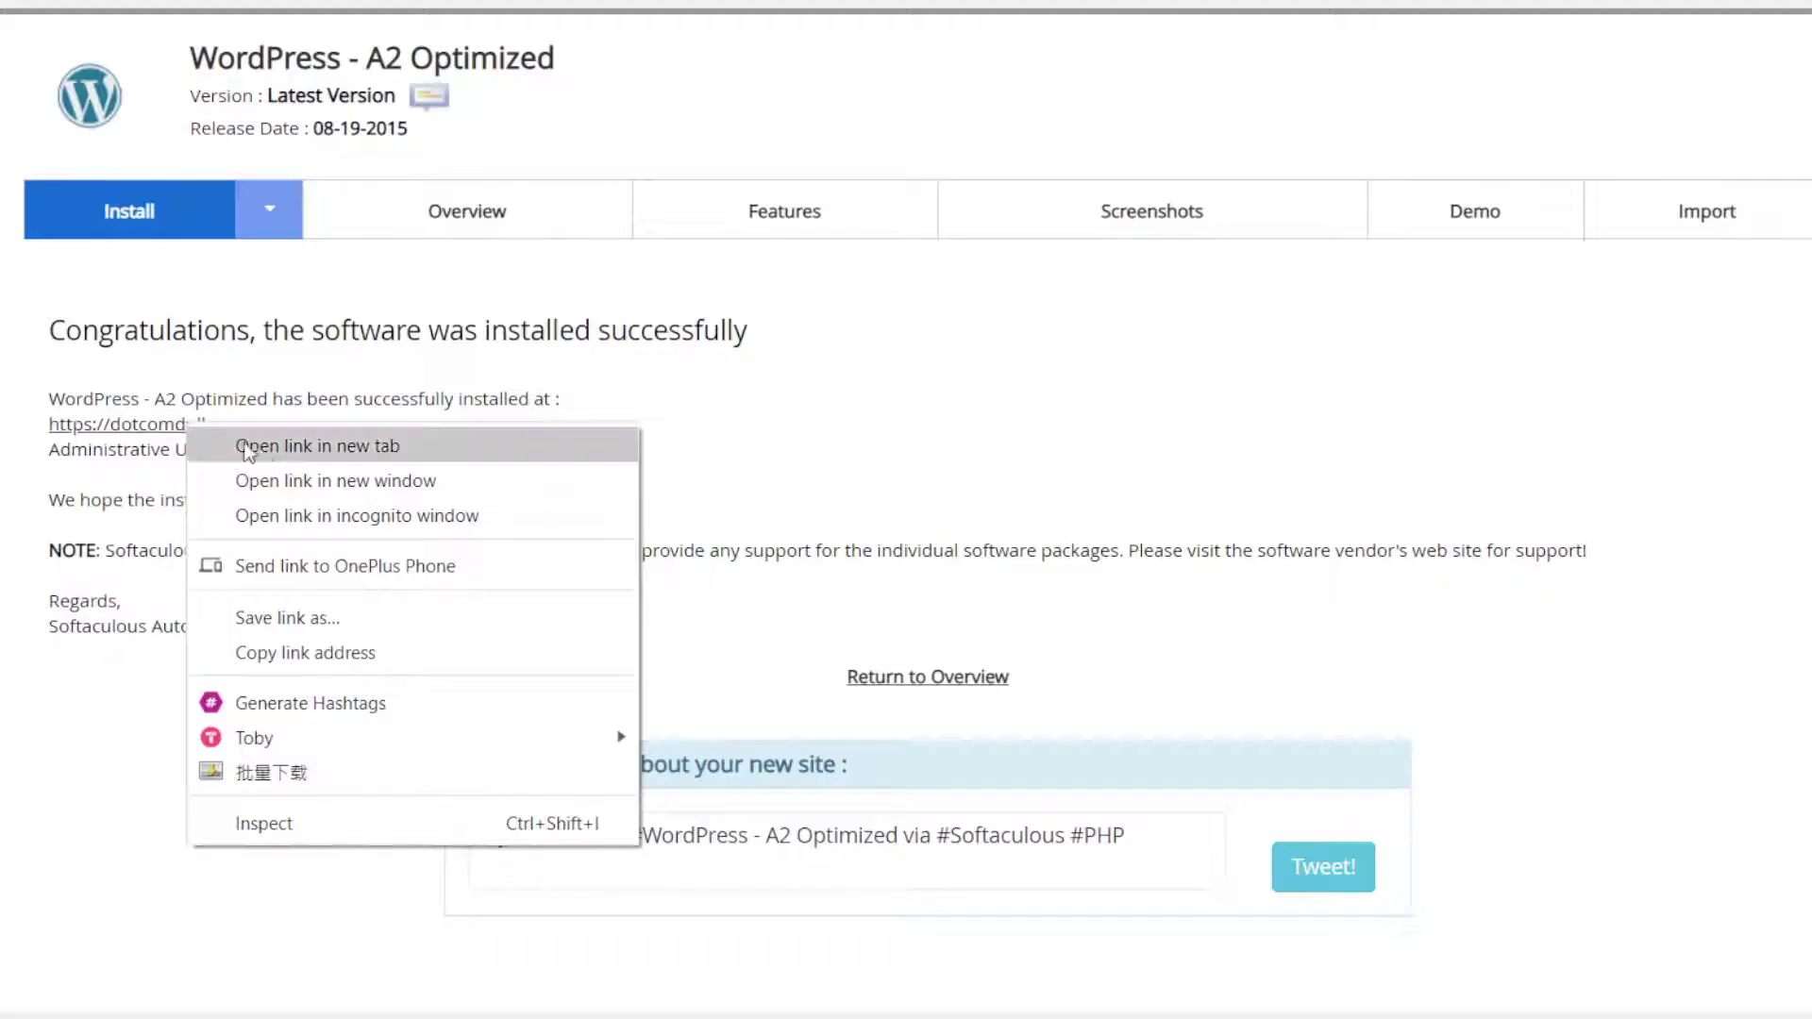
left_click(268, 449)
left_click(620, 19)
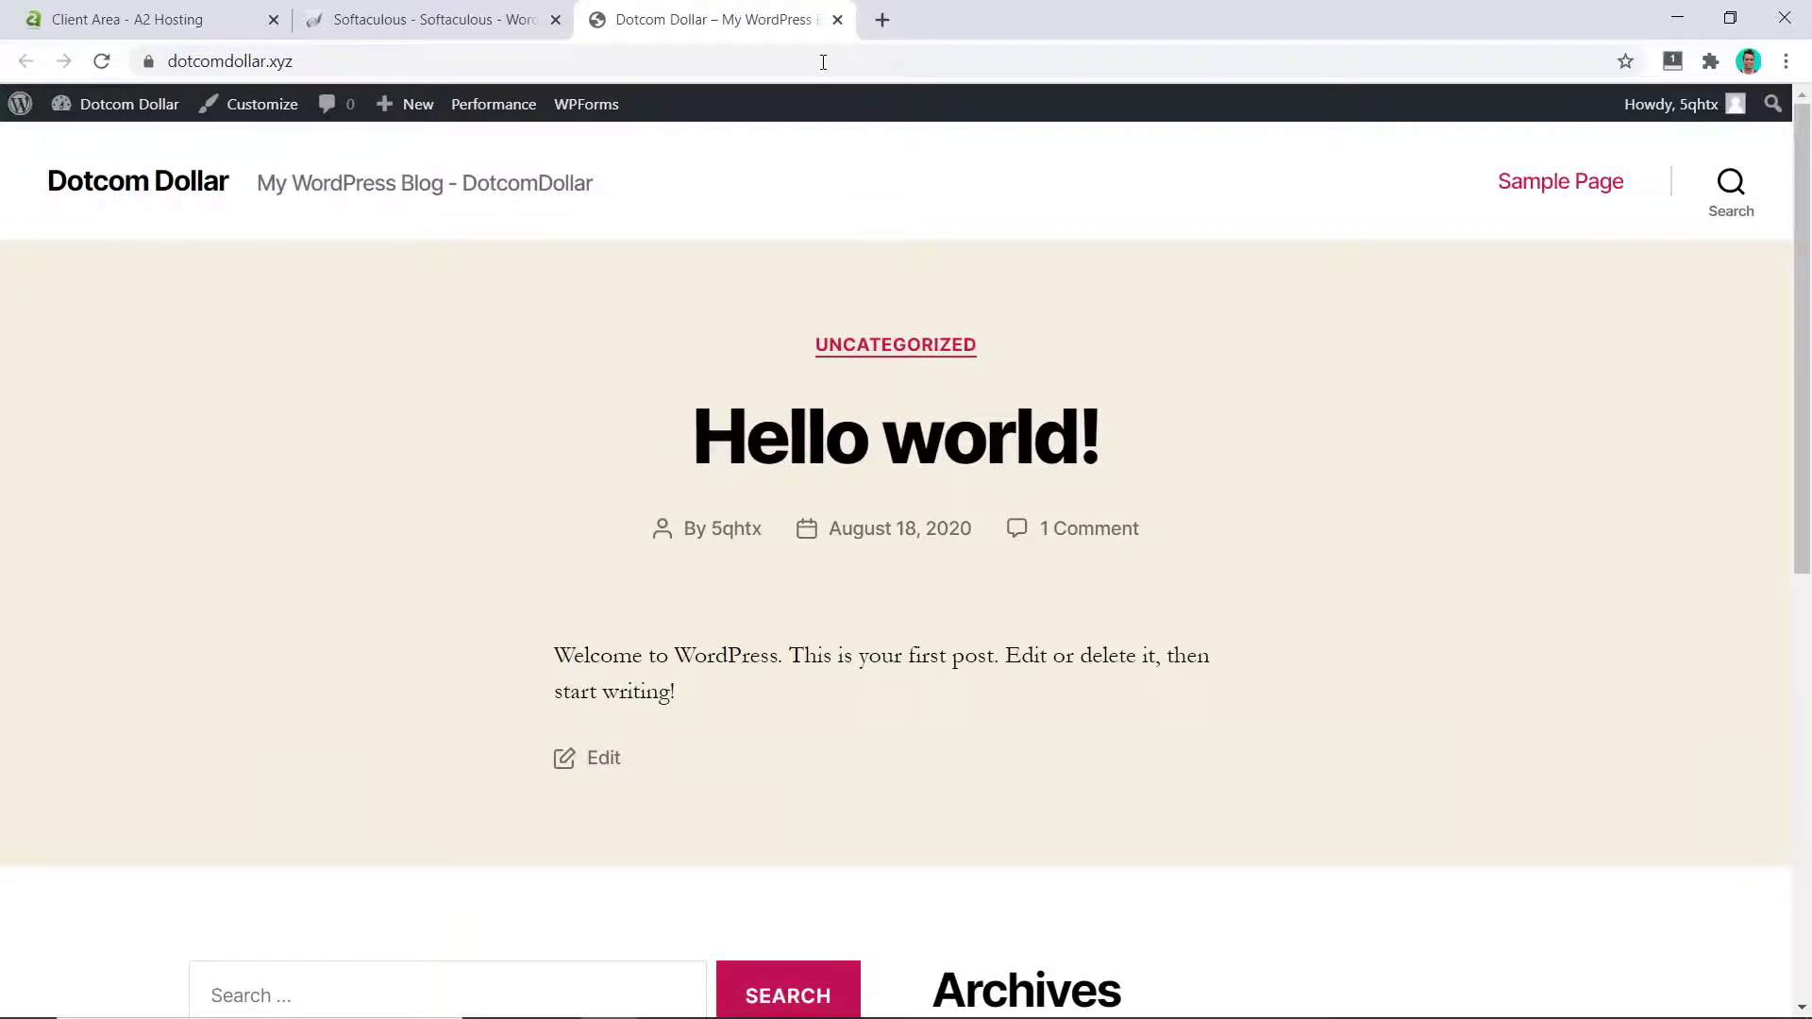
key("ctrl+w")
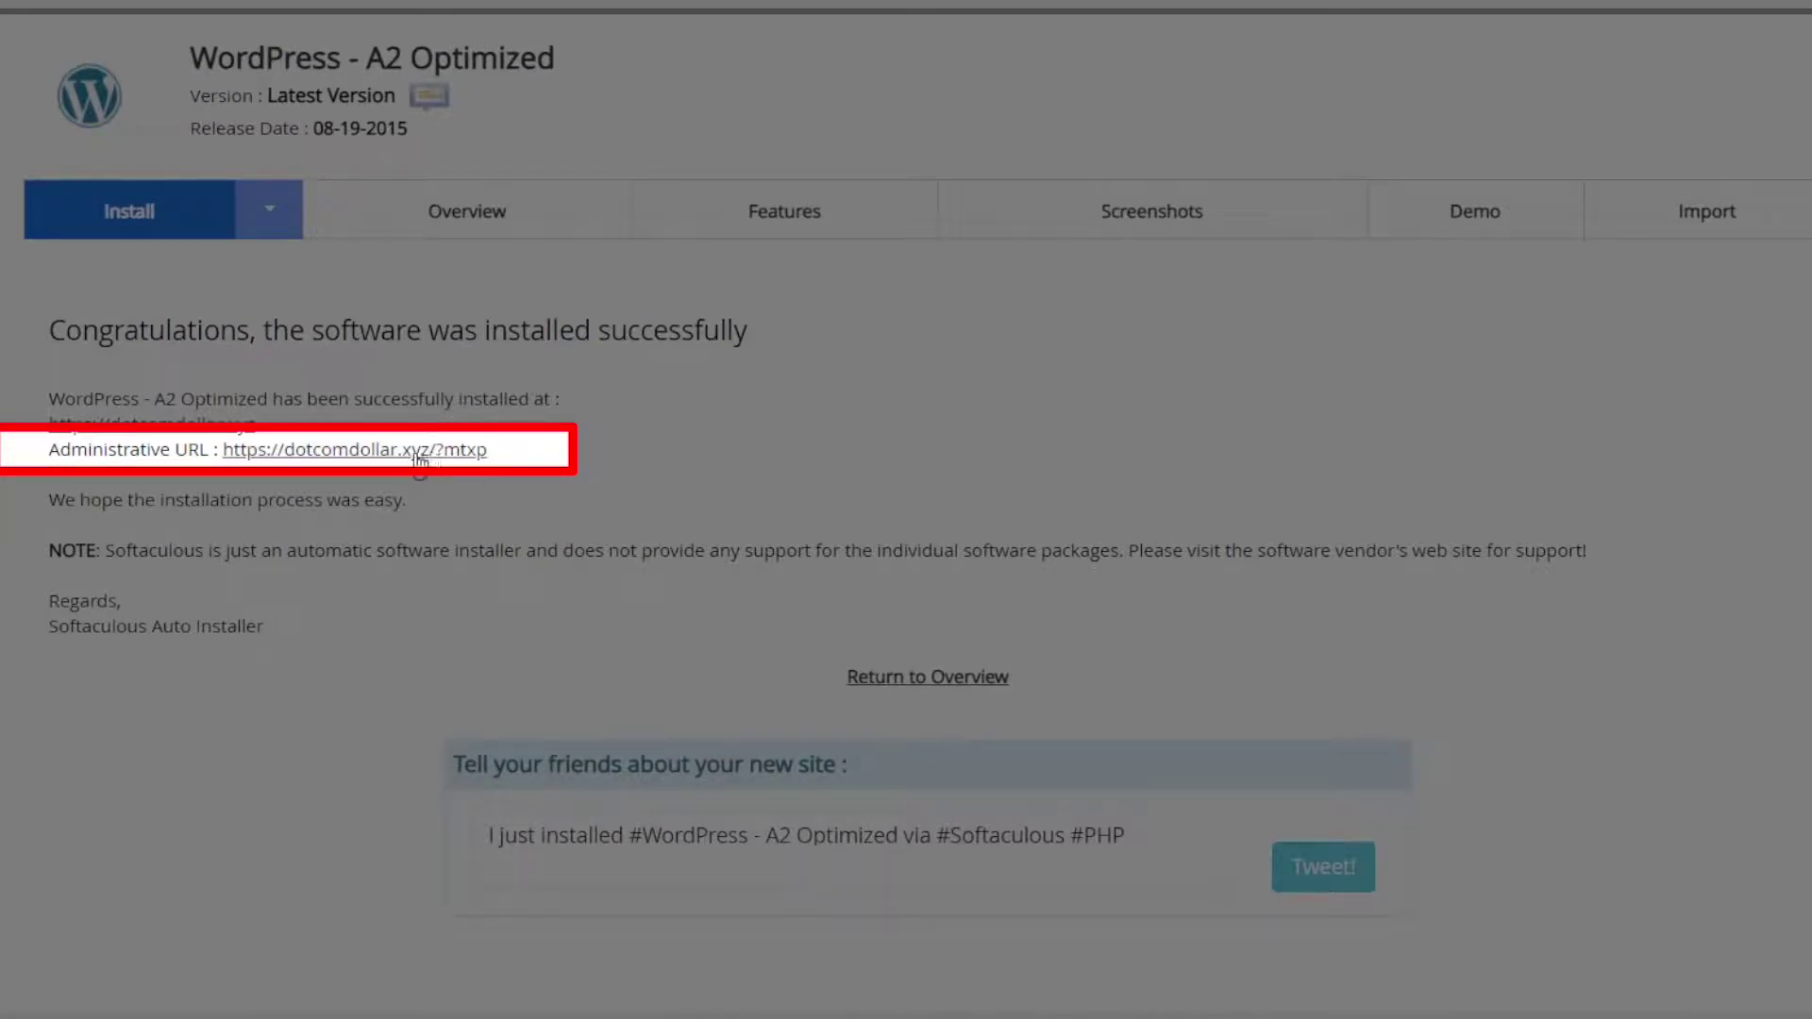
right_click(413, 460)
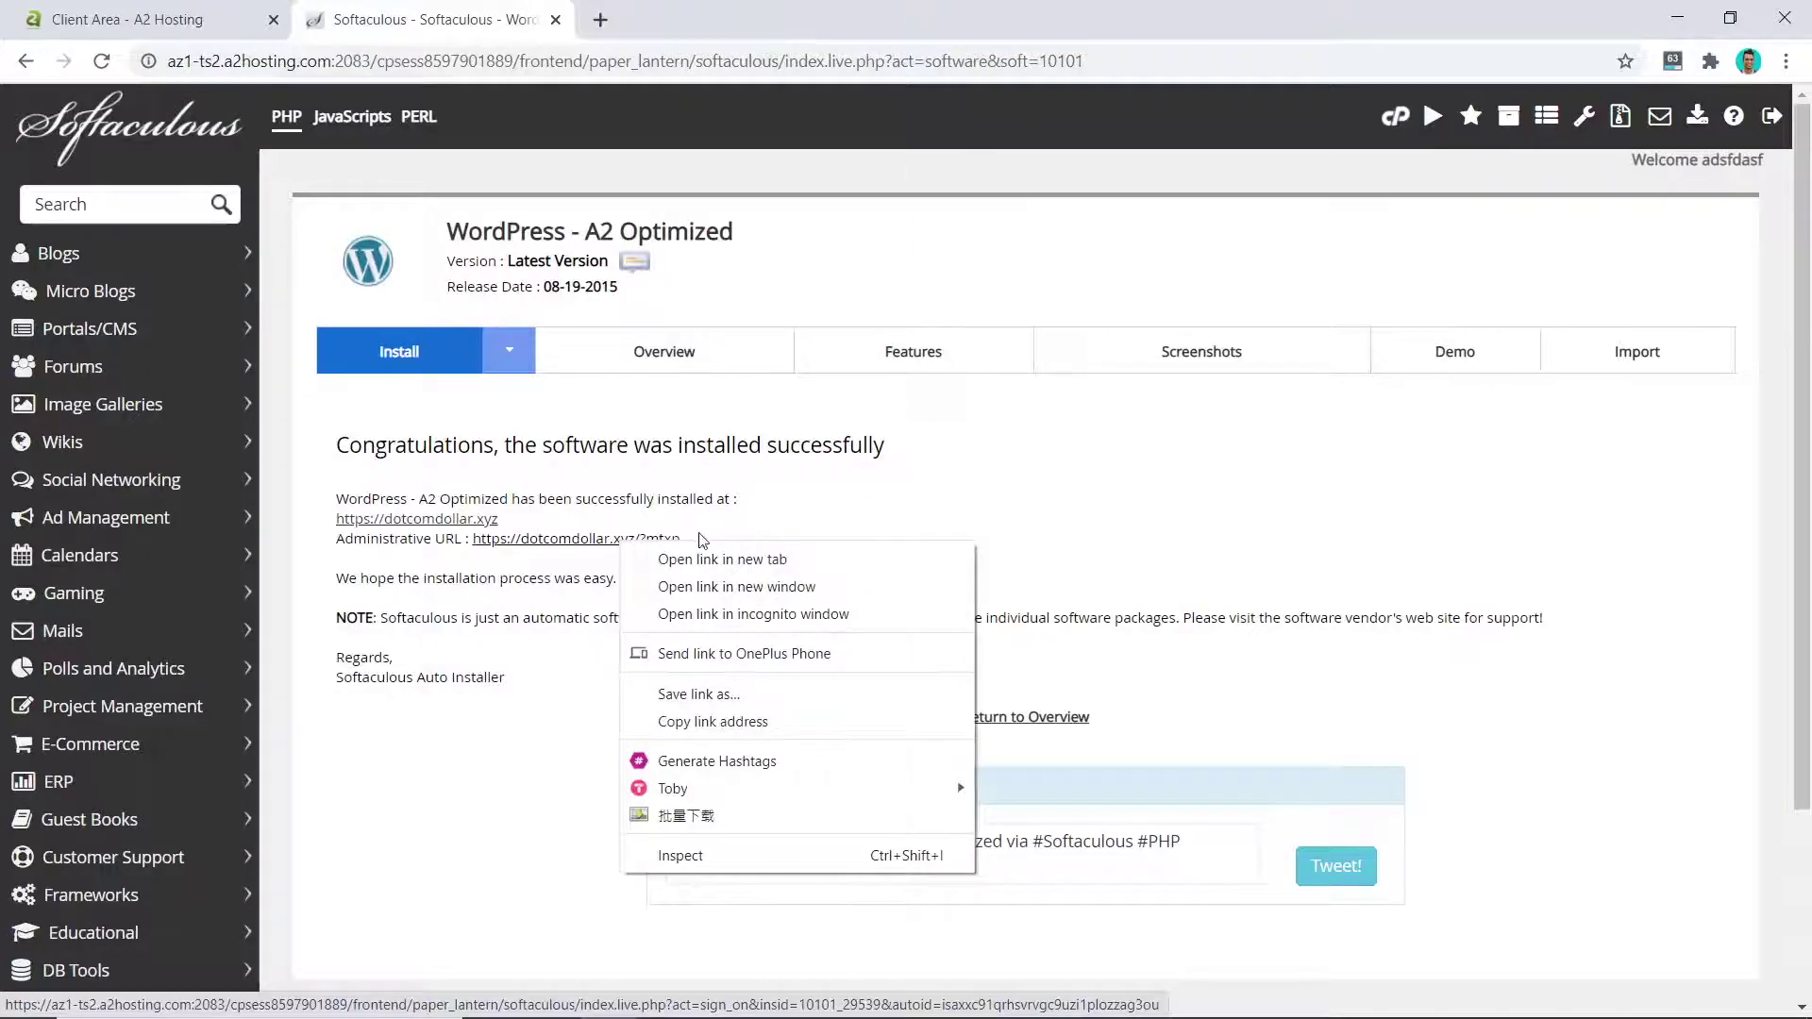
left_click(717, 560)
key("ctrl+Tab")
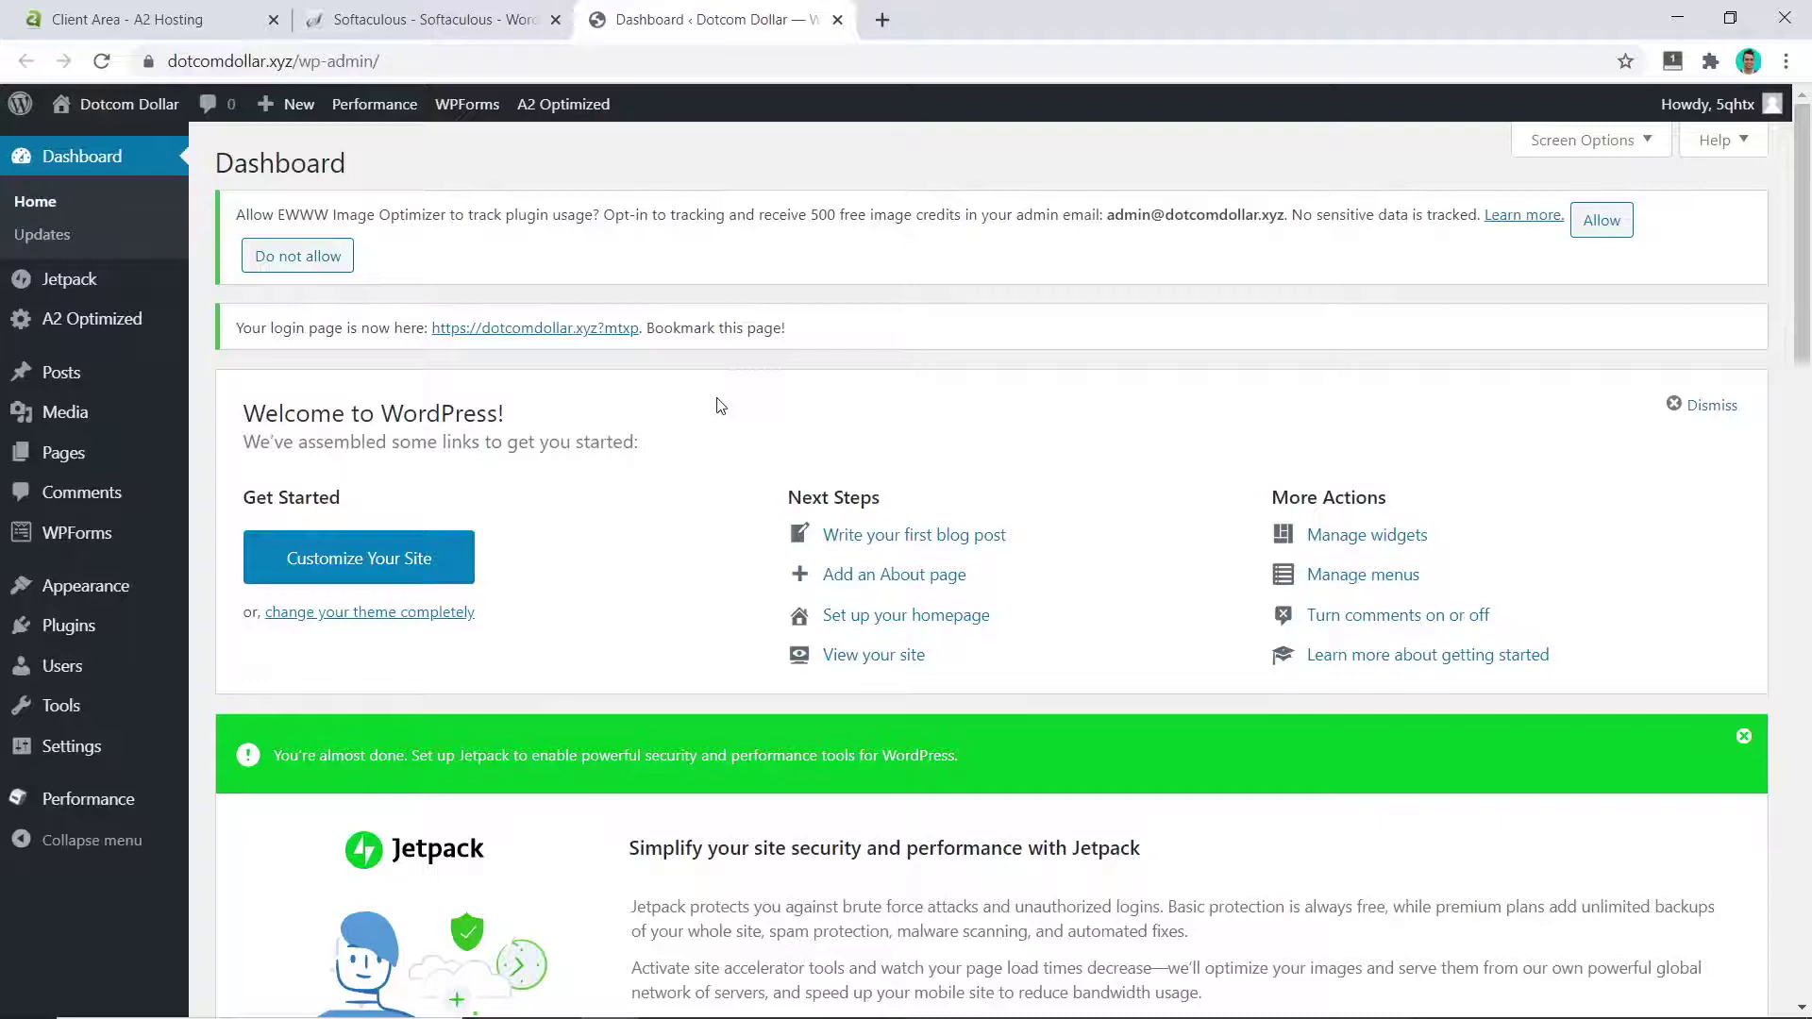
Step: From Softaculous's Installations list, open the WordPress admin for dotcomdollar.xyz
left_click(472, 15)
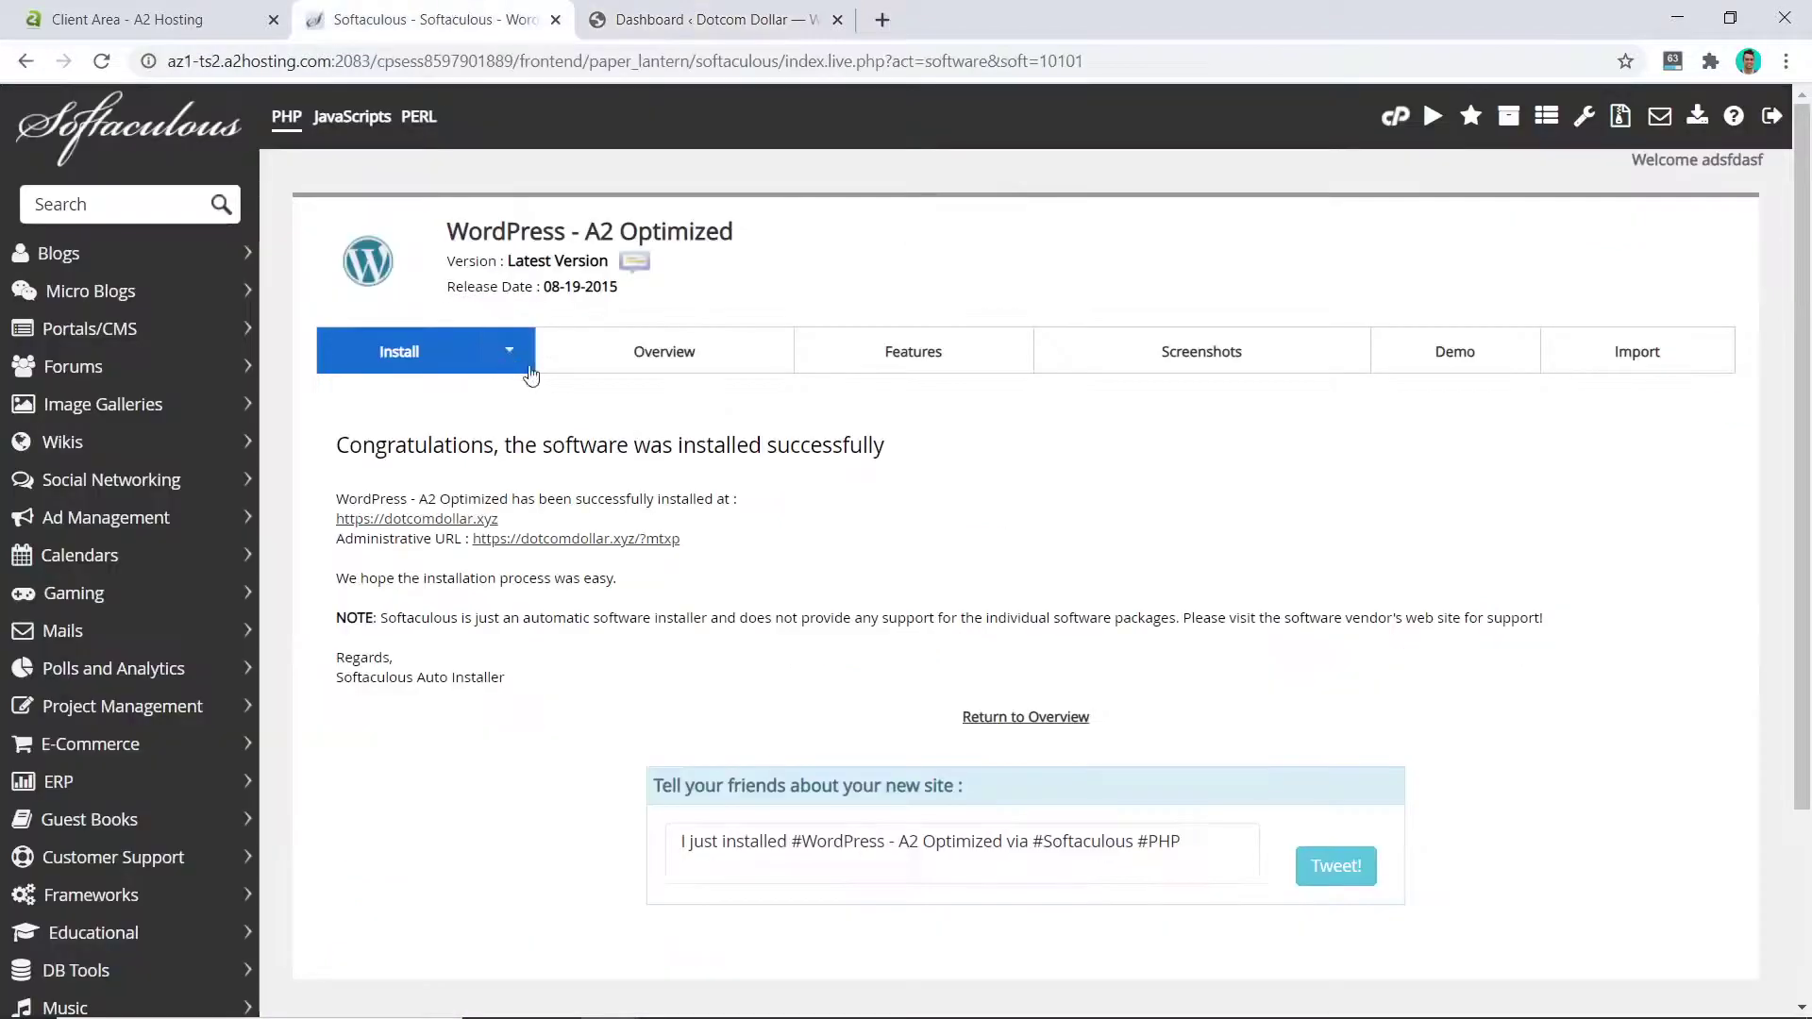
left_click(174, 130)
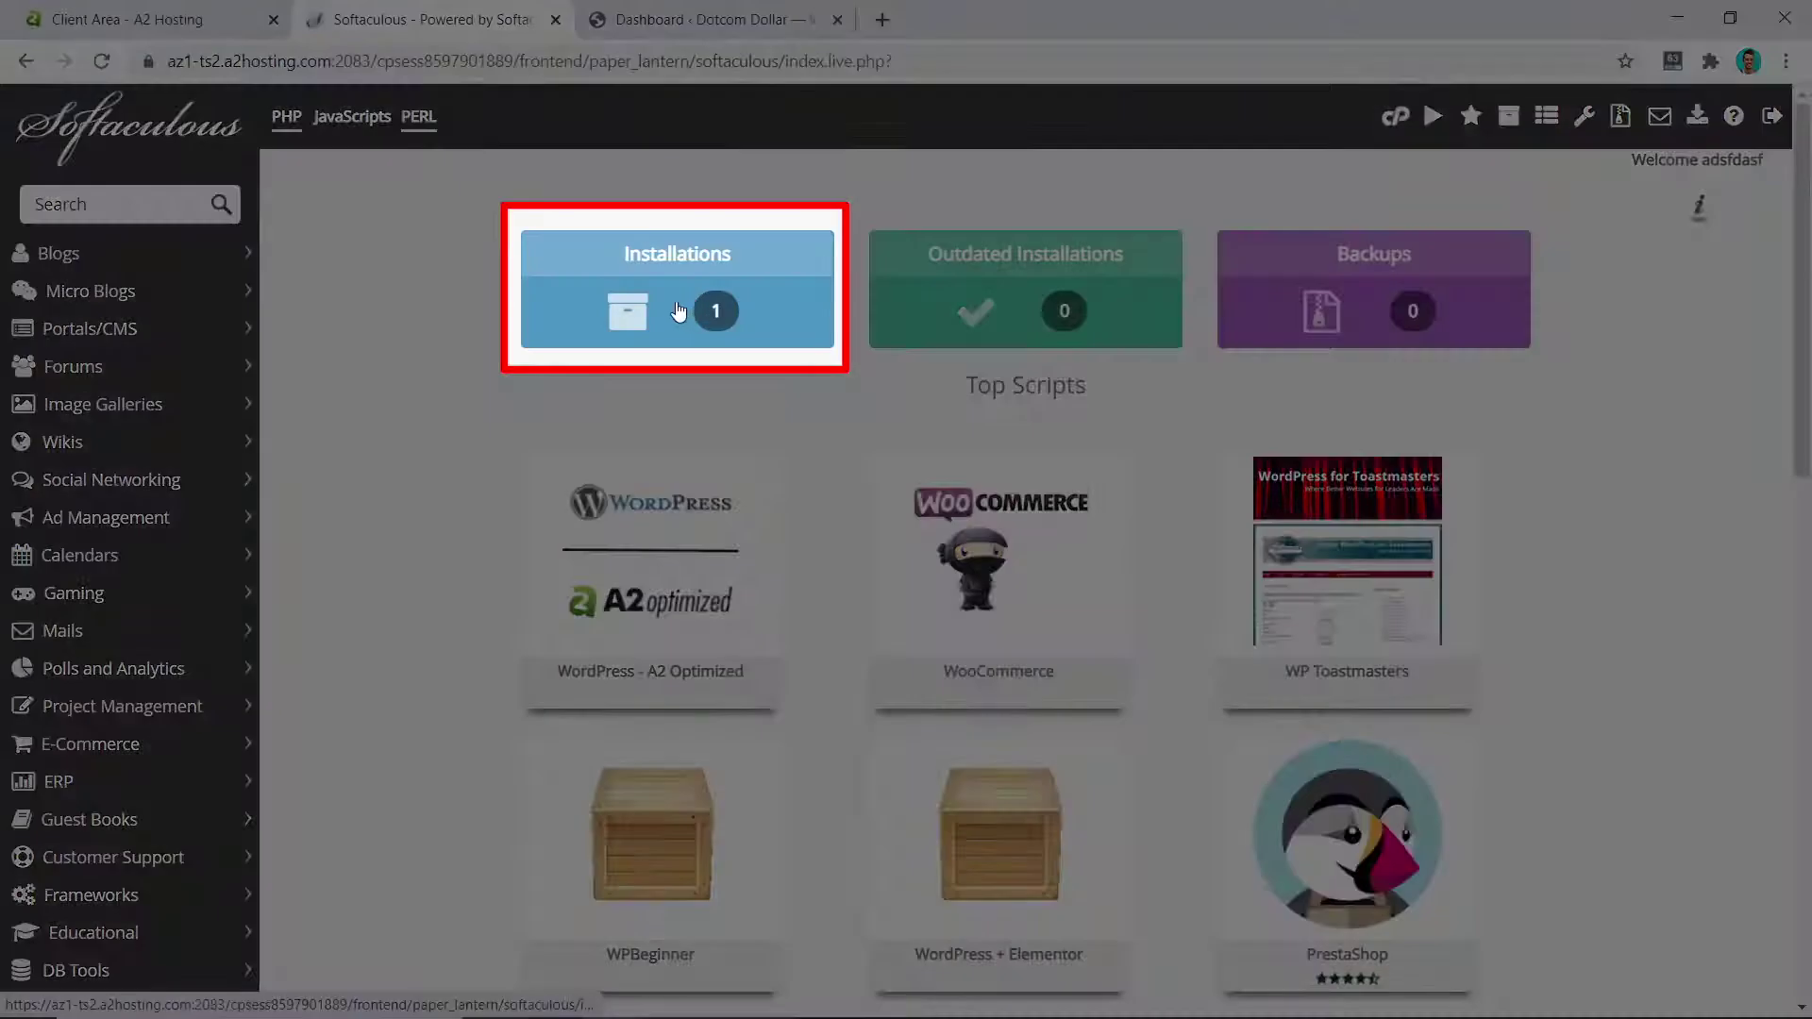
left_click(691, 298)
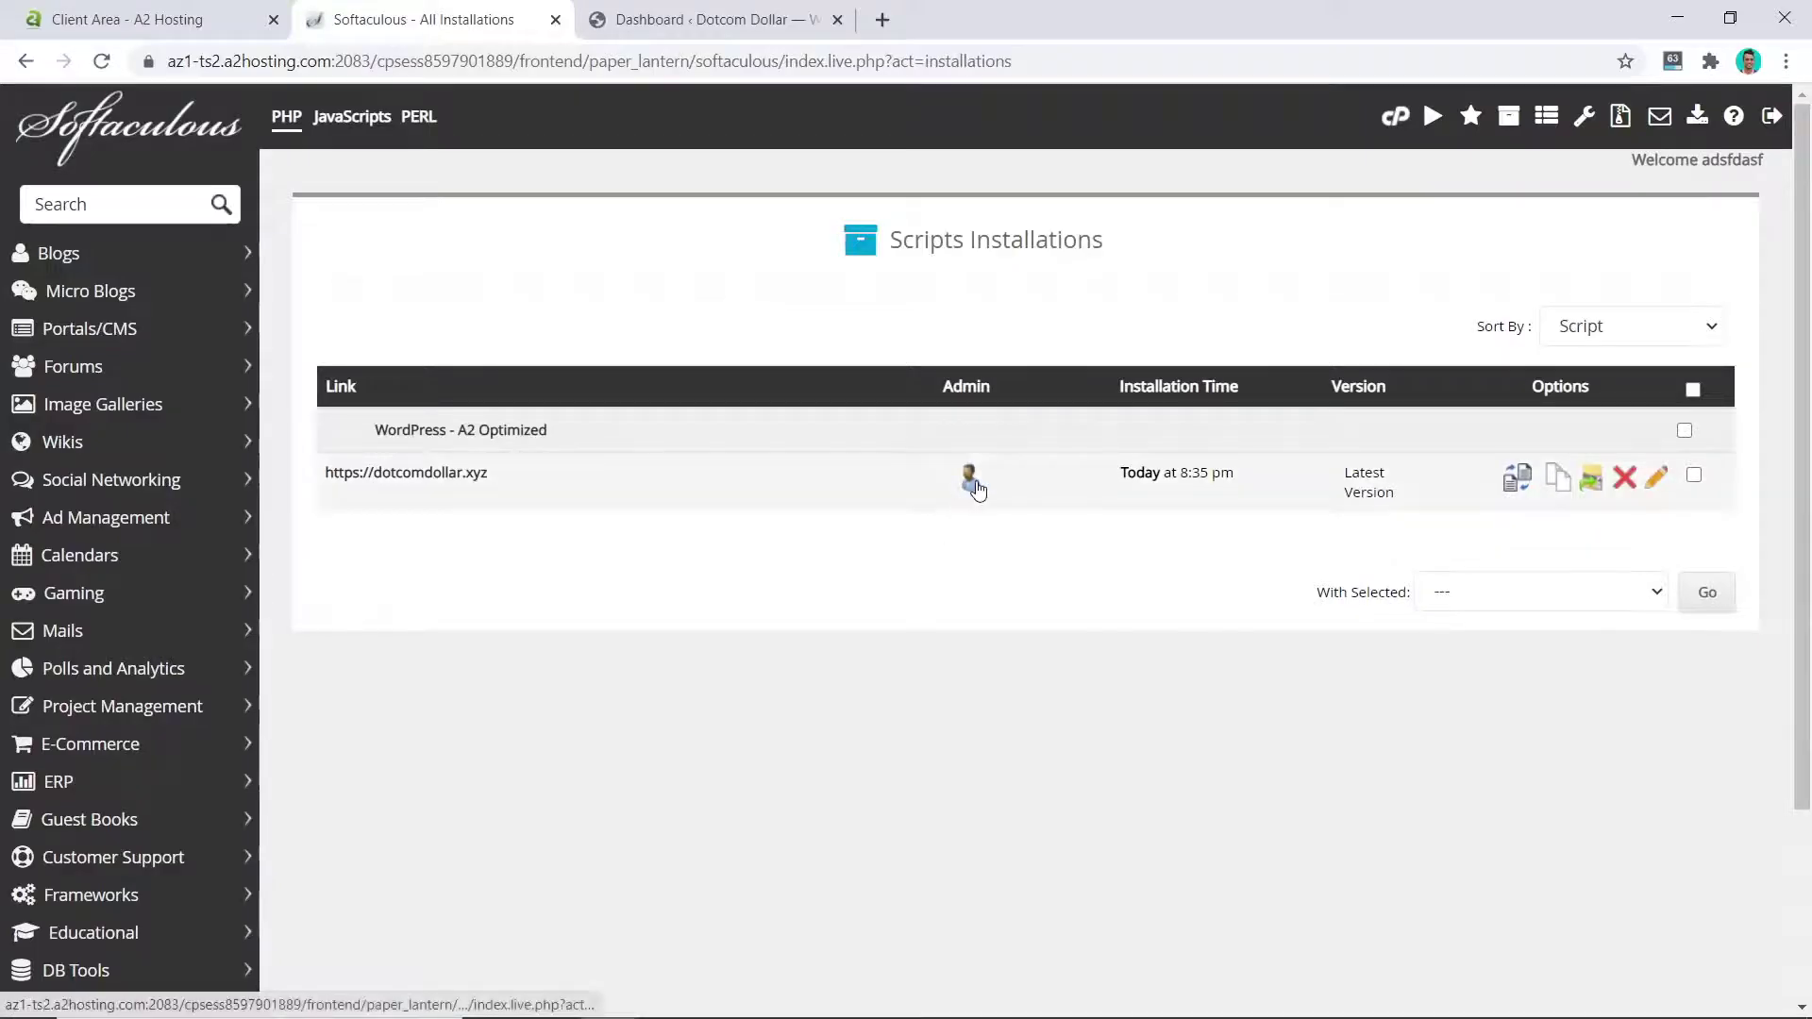
left_click(970, 478)
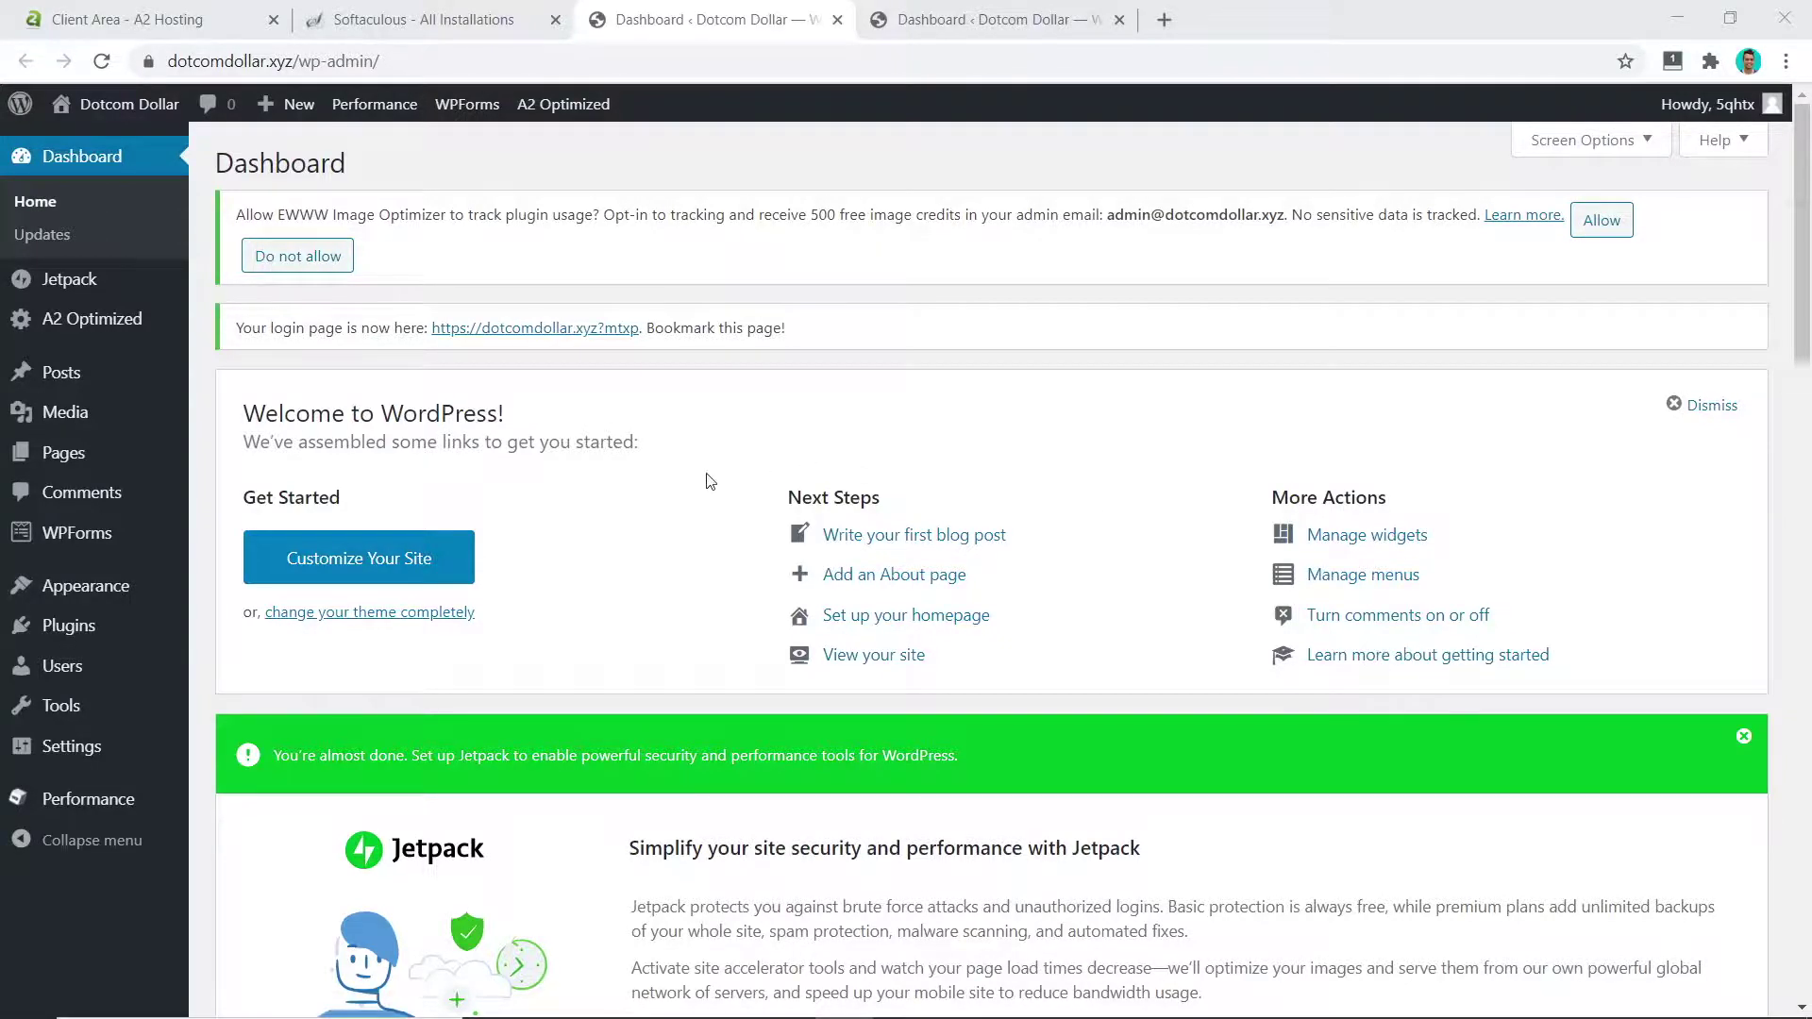
Step: Check the client area's connection security, then log into cPanel for dotcomdollar.xyz
left_click(127, 19)
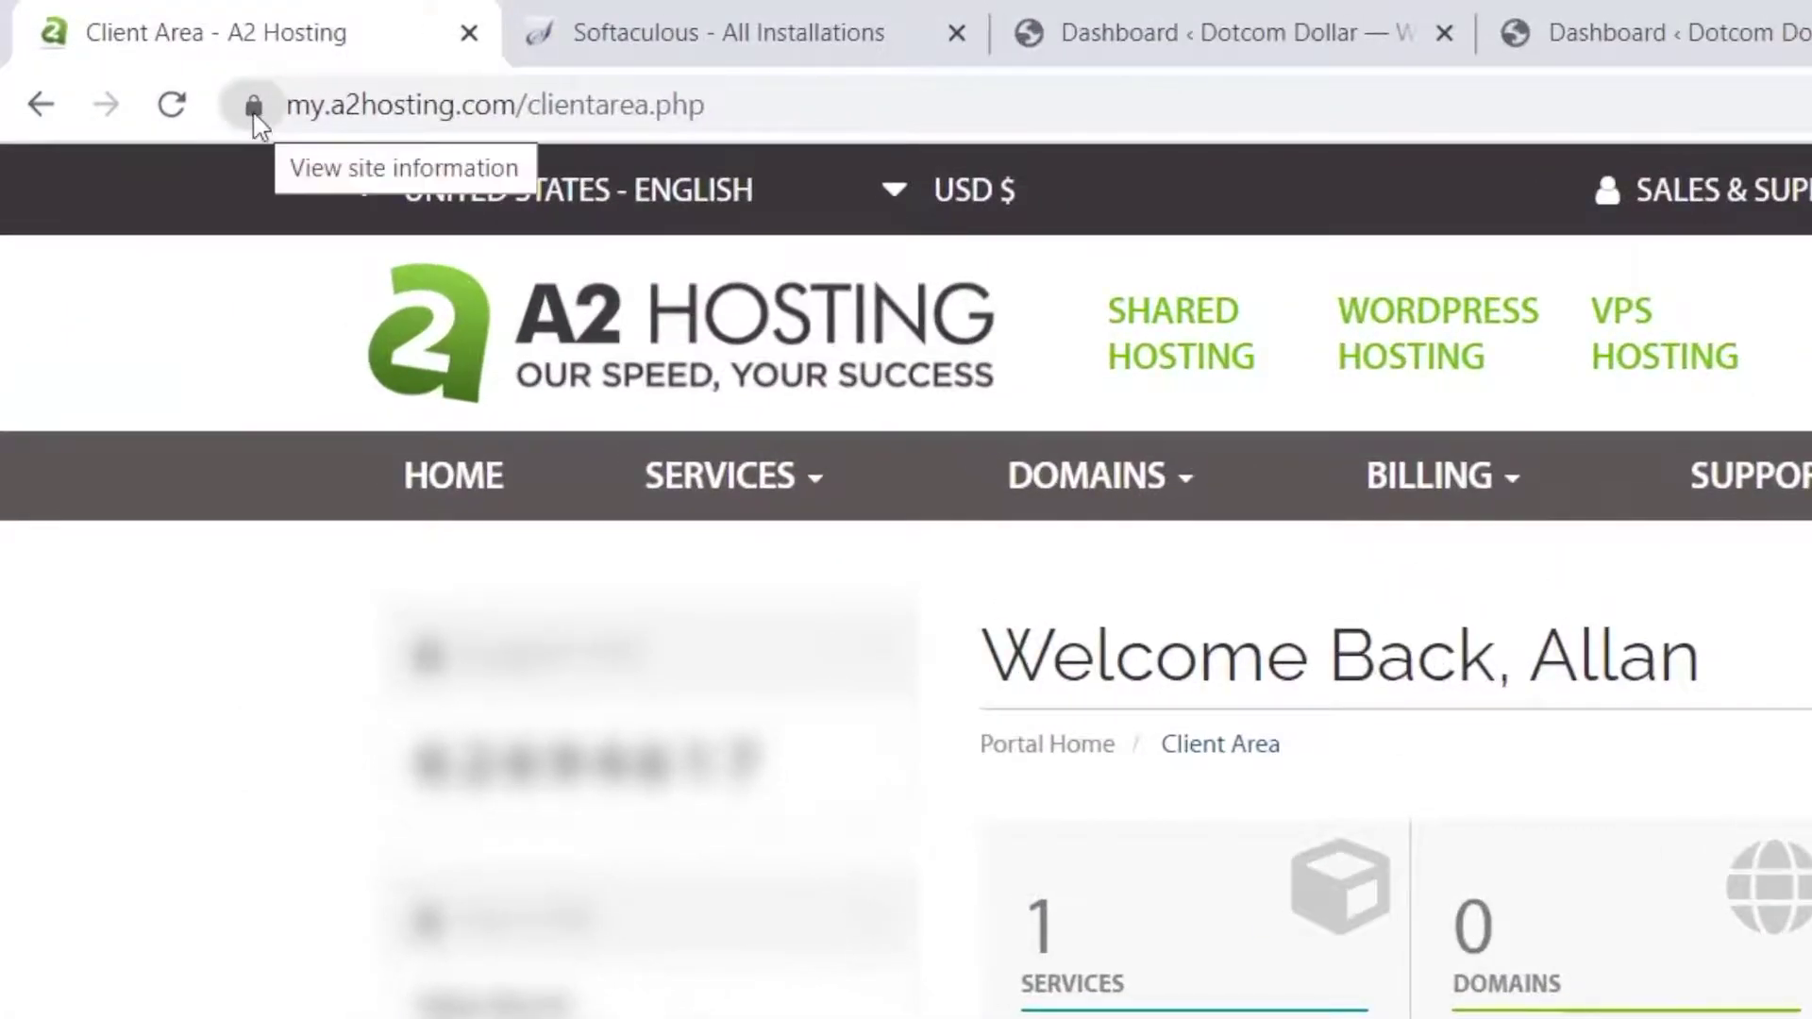
left_click(254, 107)
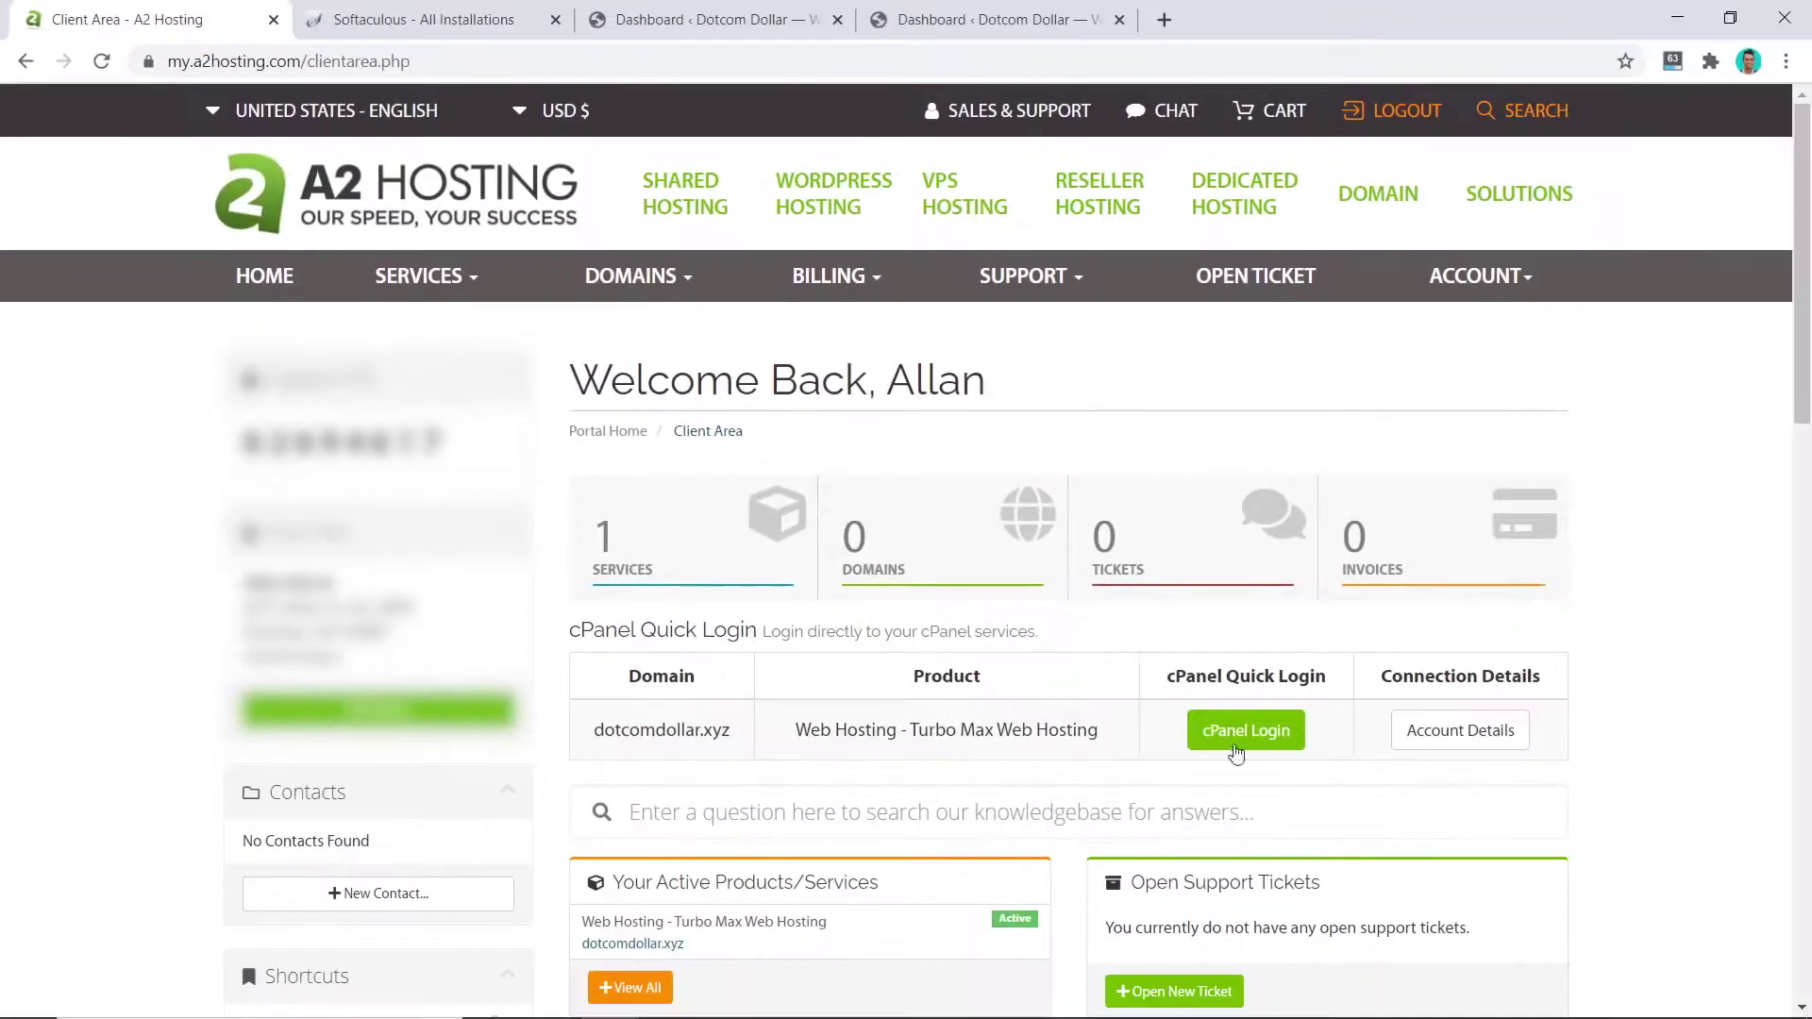
left_click(1244, 736)
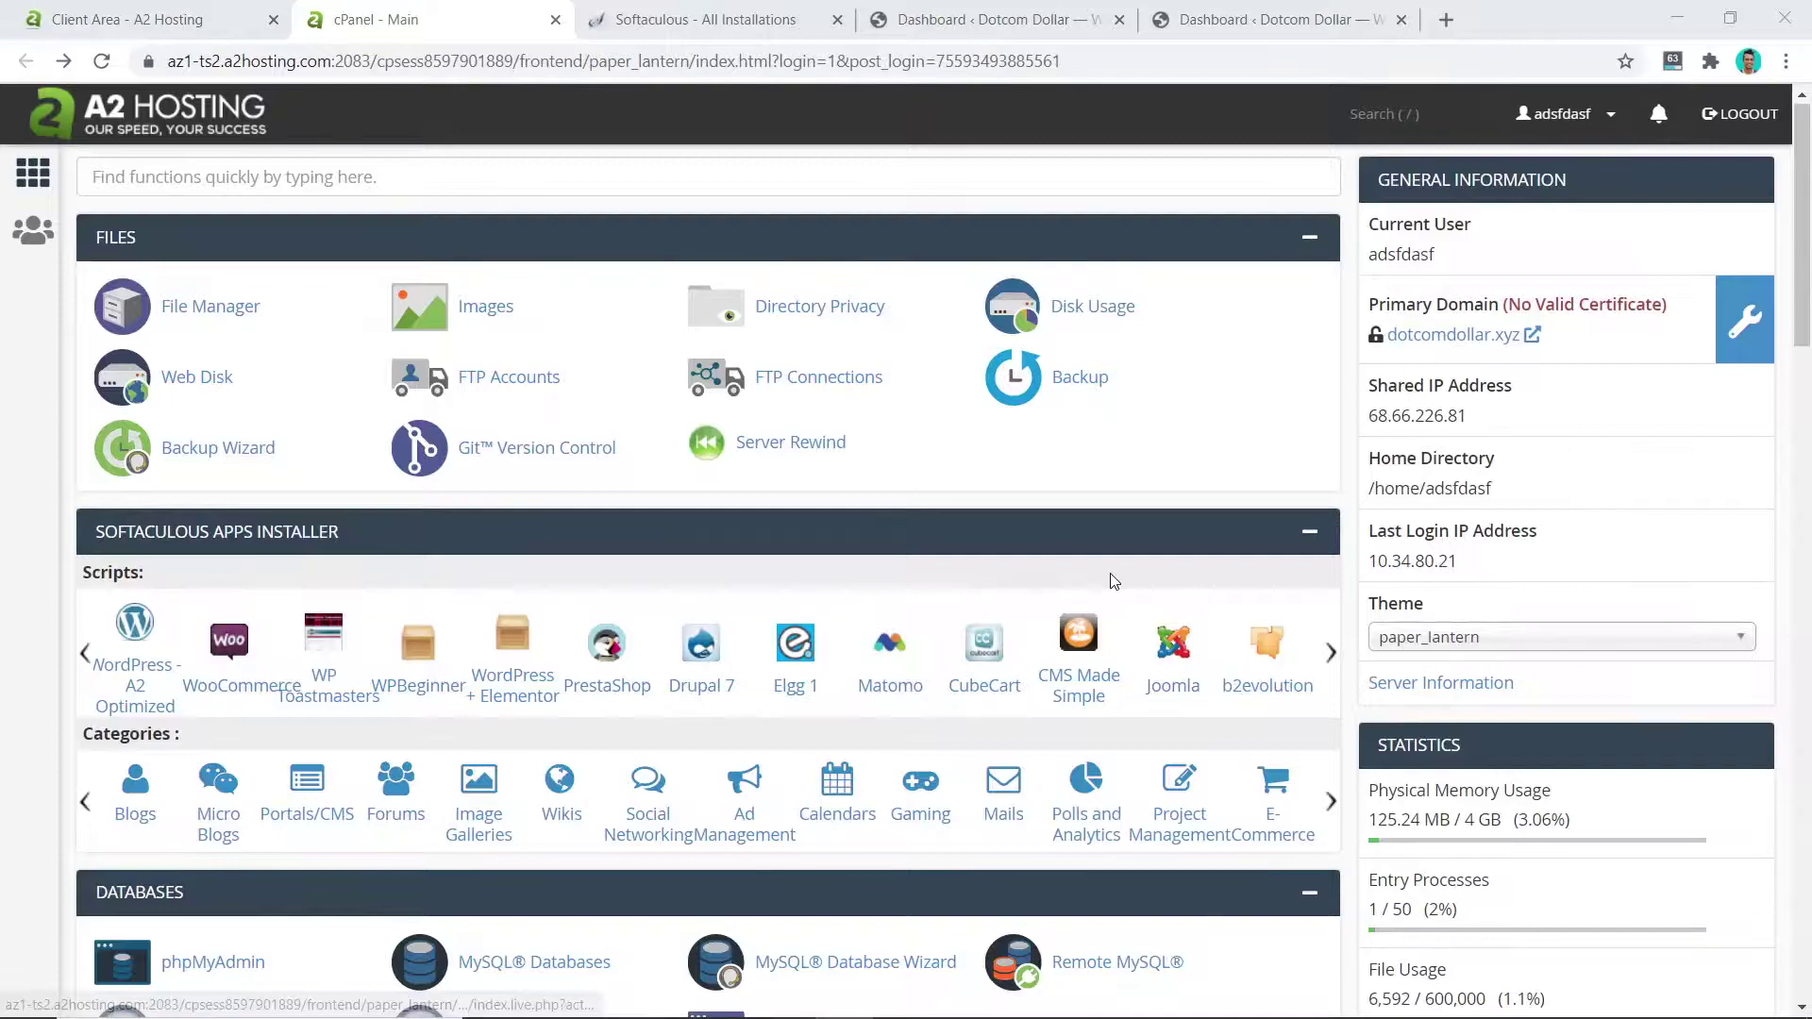
Step: Run AutoSSL from SSL/TLS Status on all nine dotcomdollar.xyz domains
scroll(1110, 580, "down", 20)
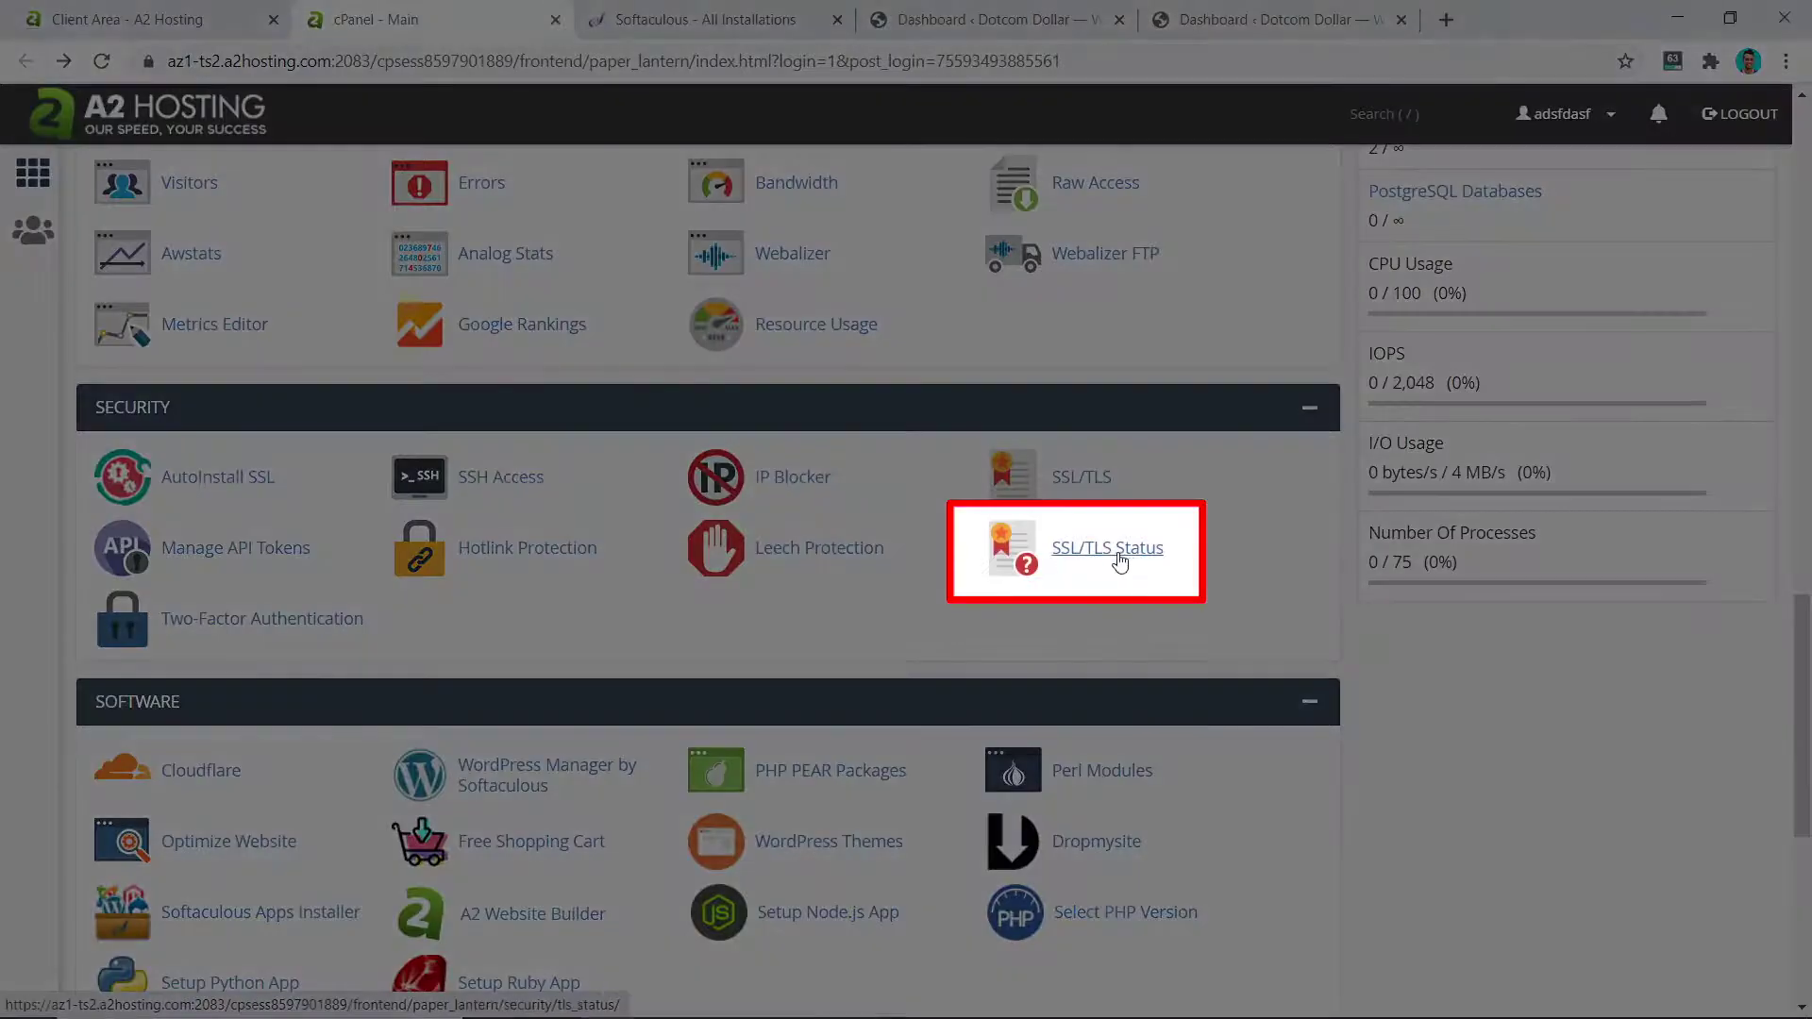
left_click(1119, 559)
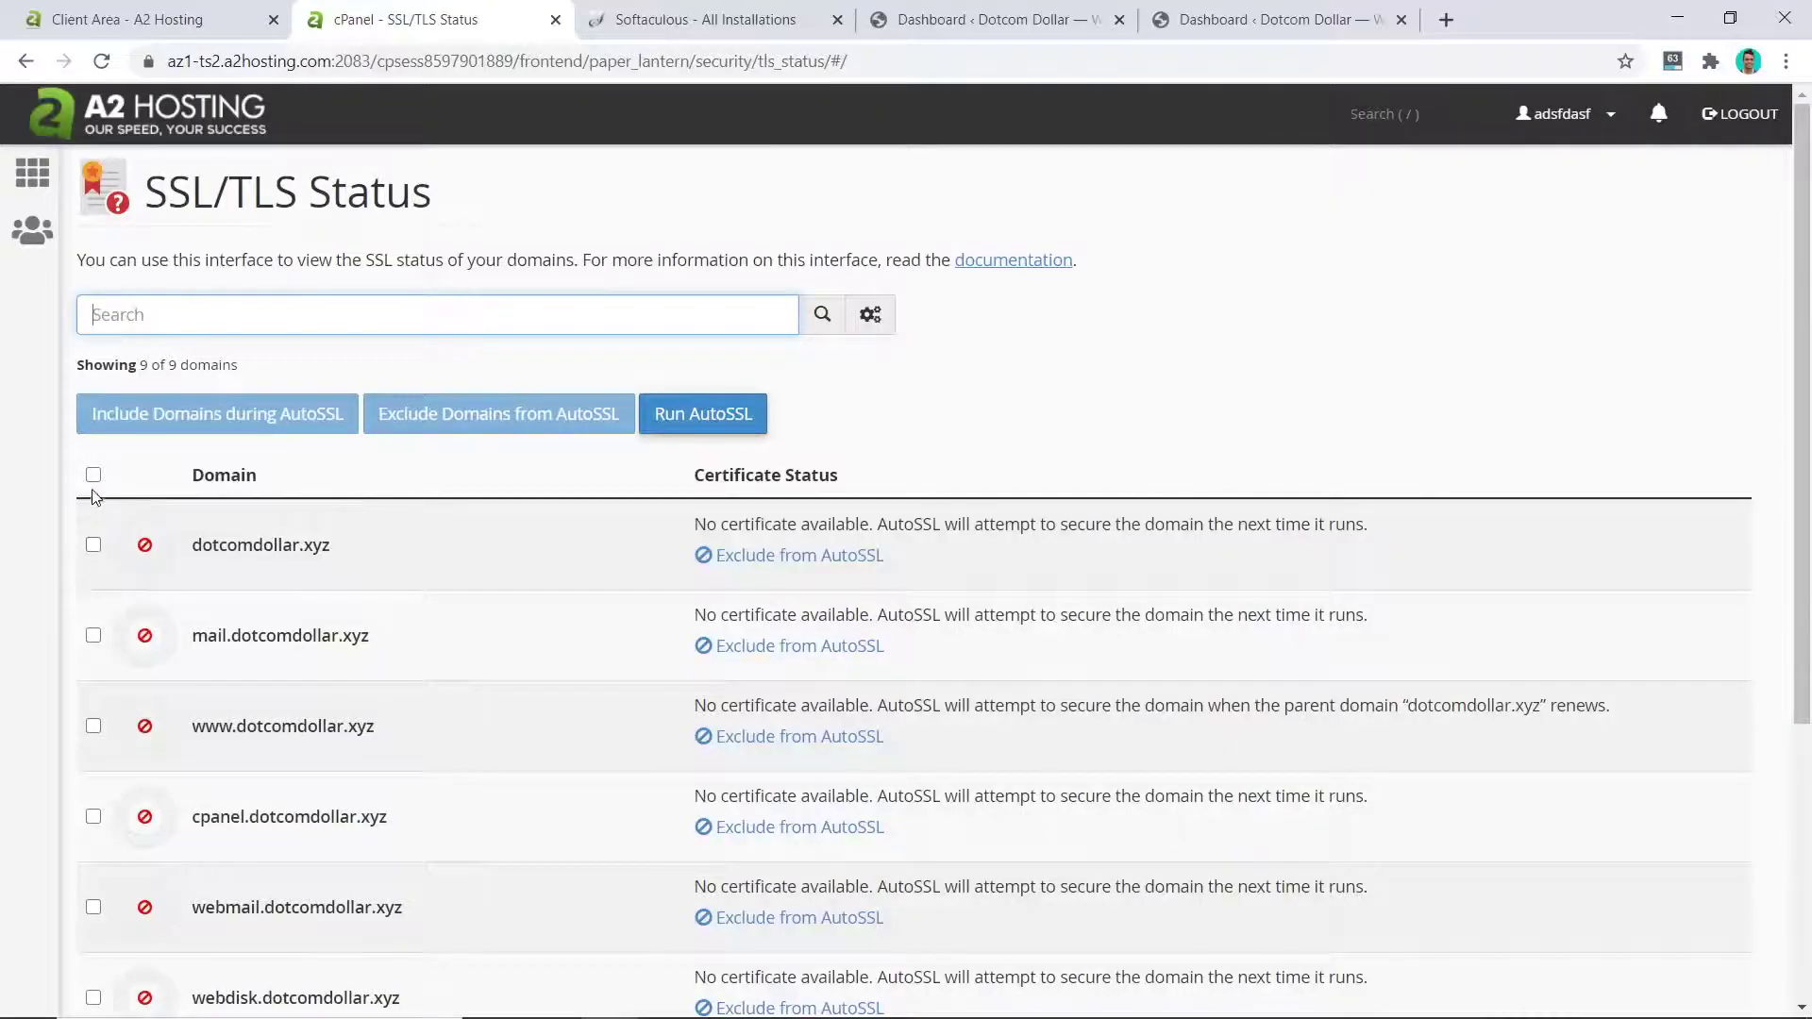
left_click(93, 474)
left_click(703, 421)
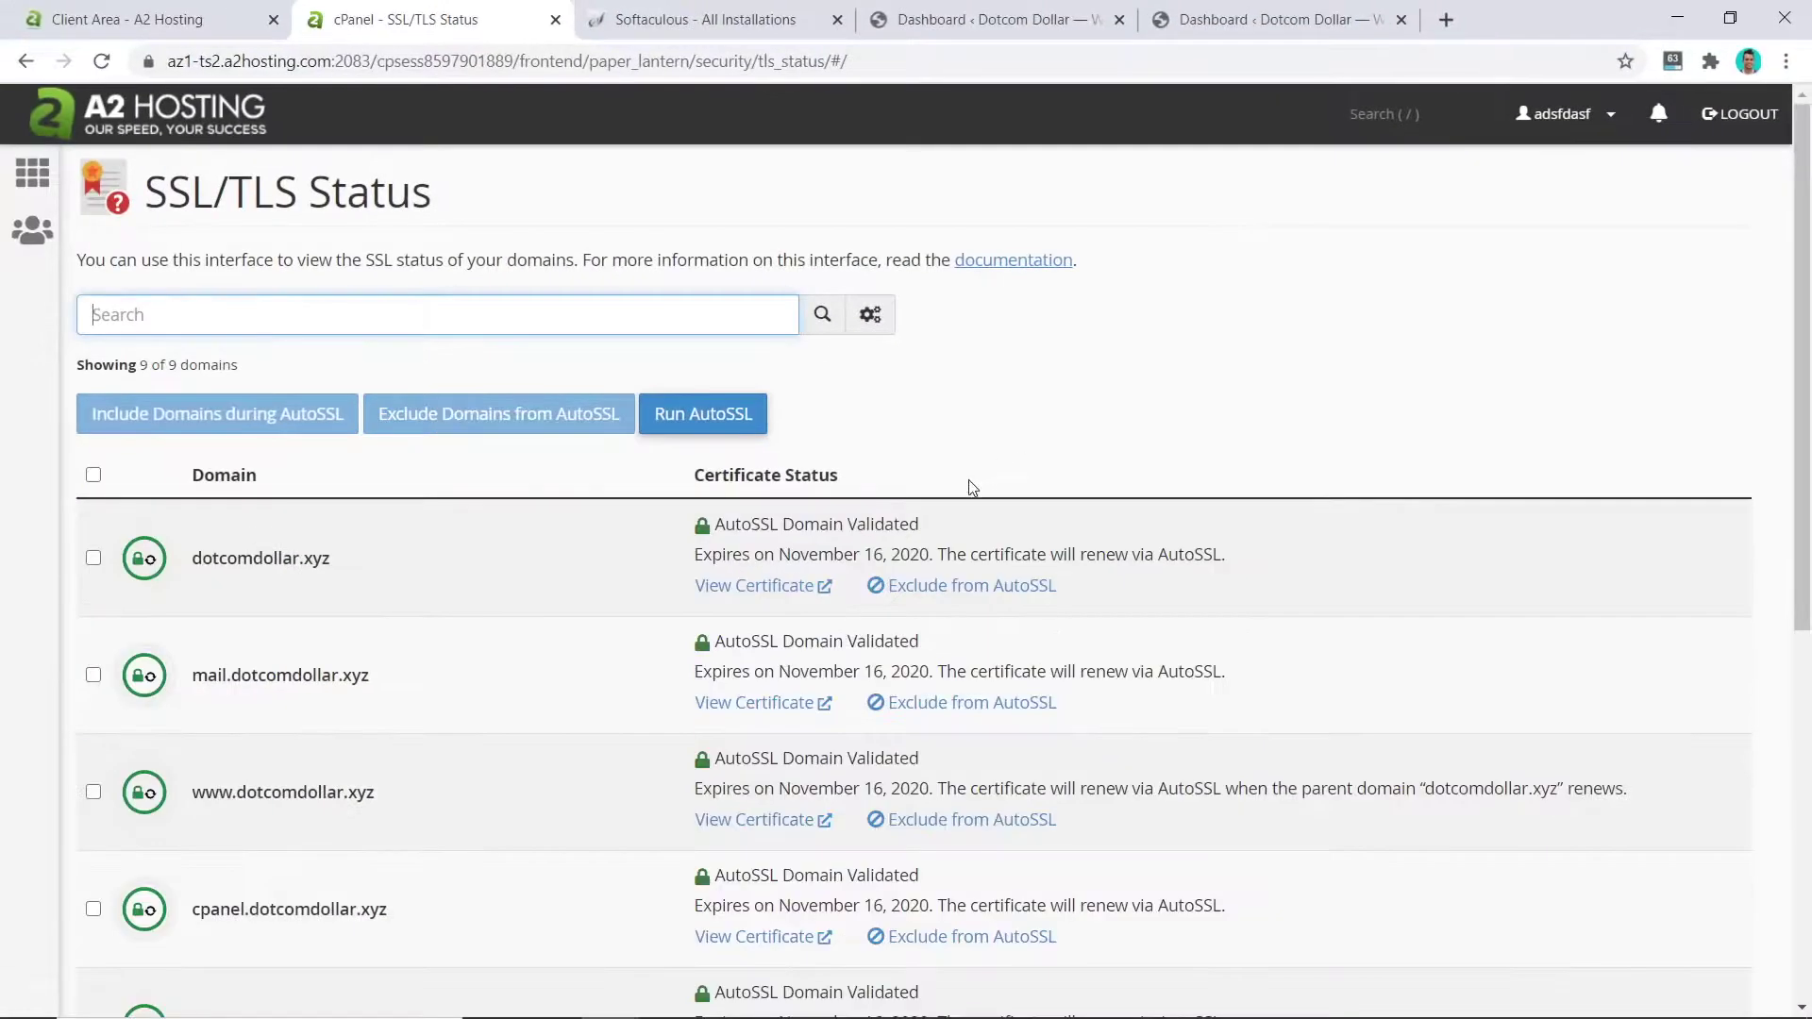
scroll(972, 486, "down", 7)
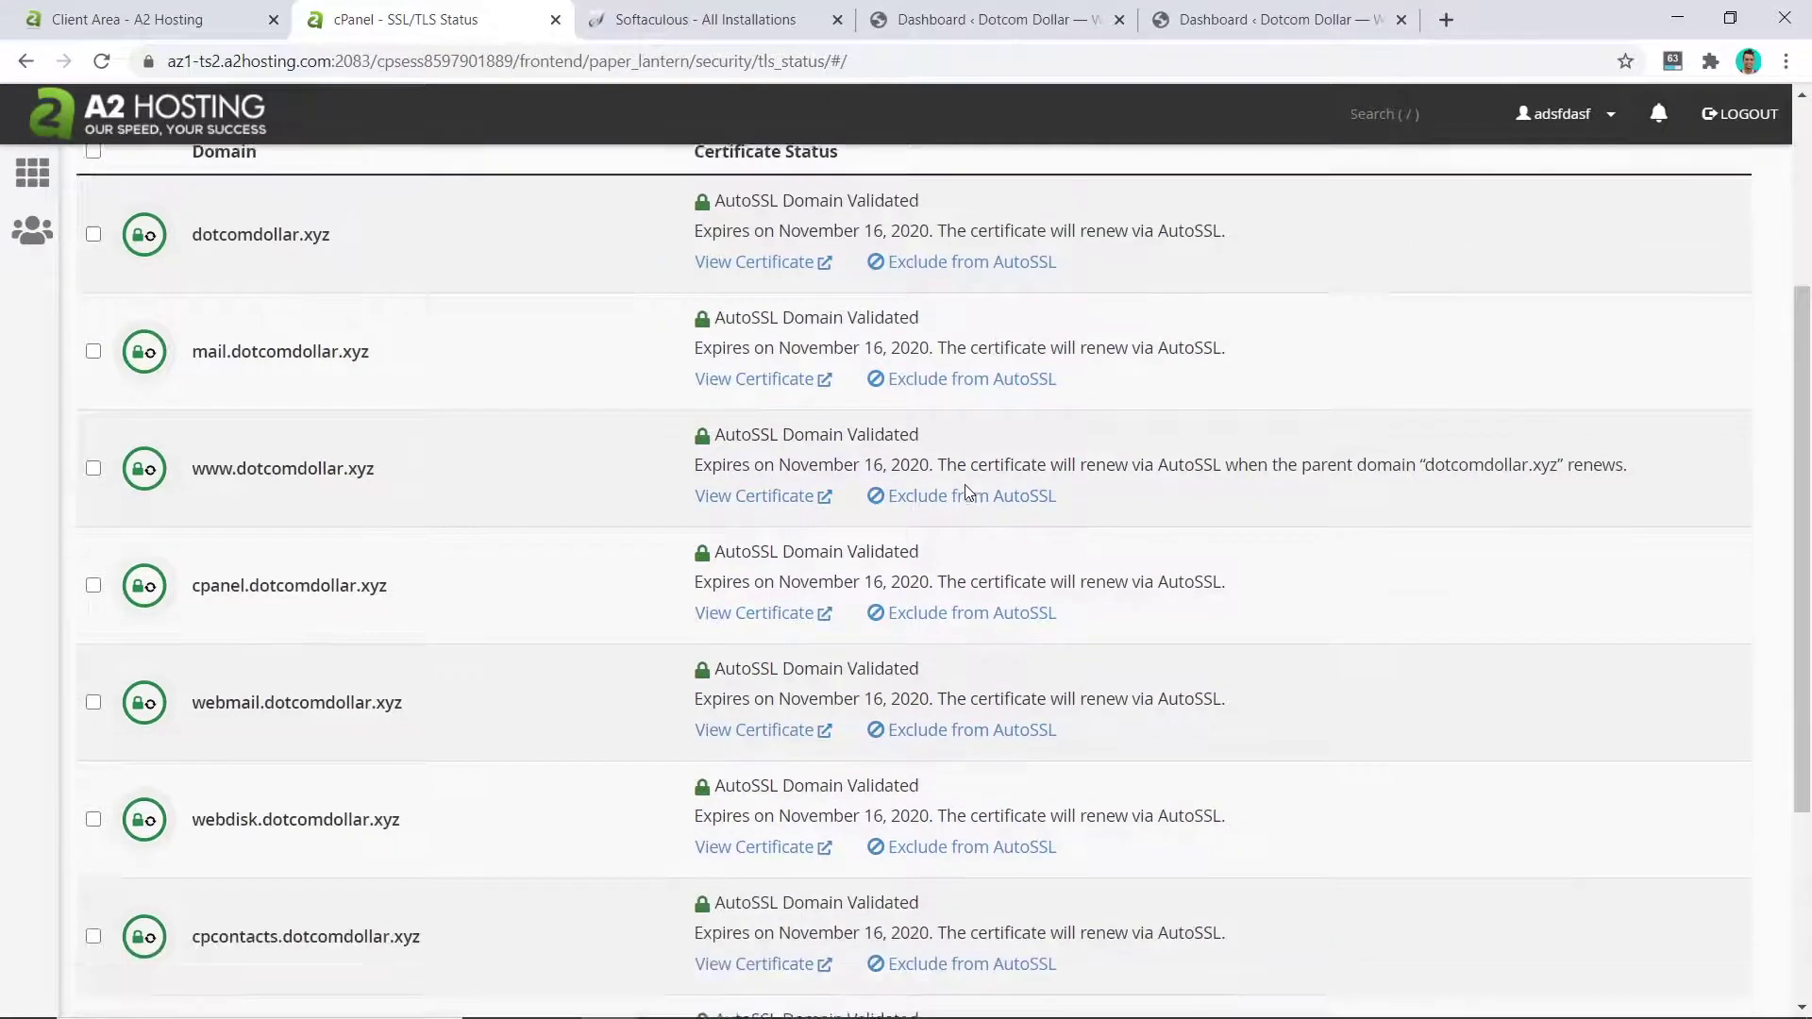
scroll(966, 485, "up", 5)
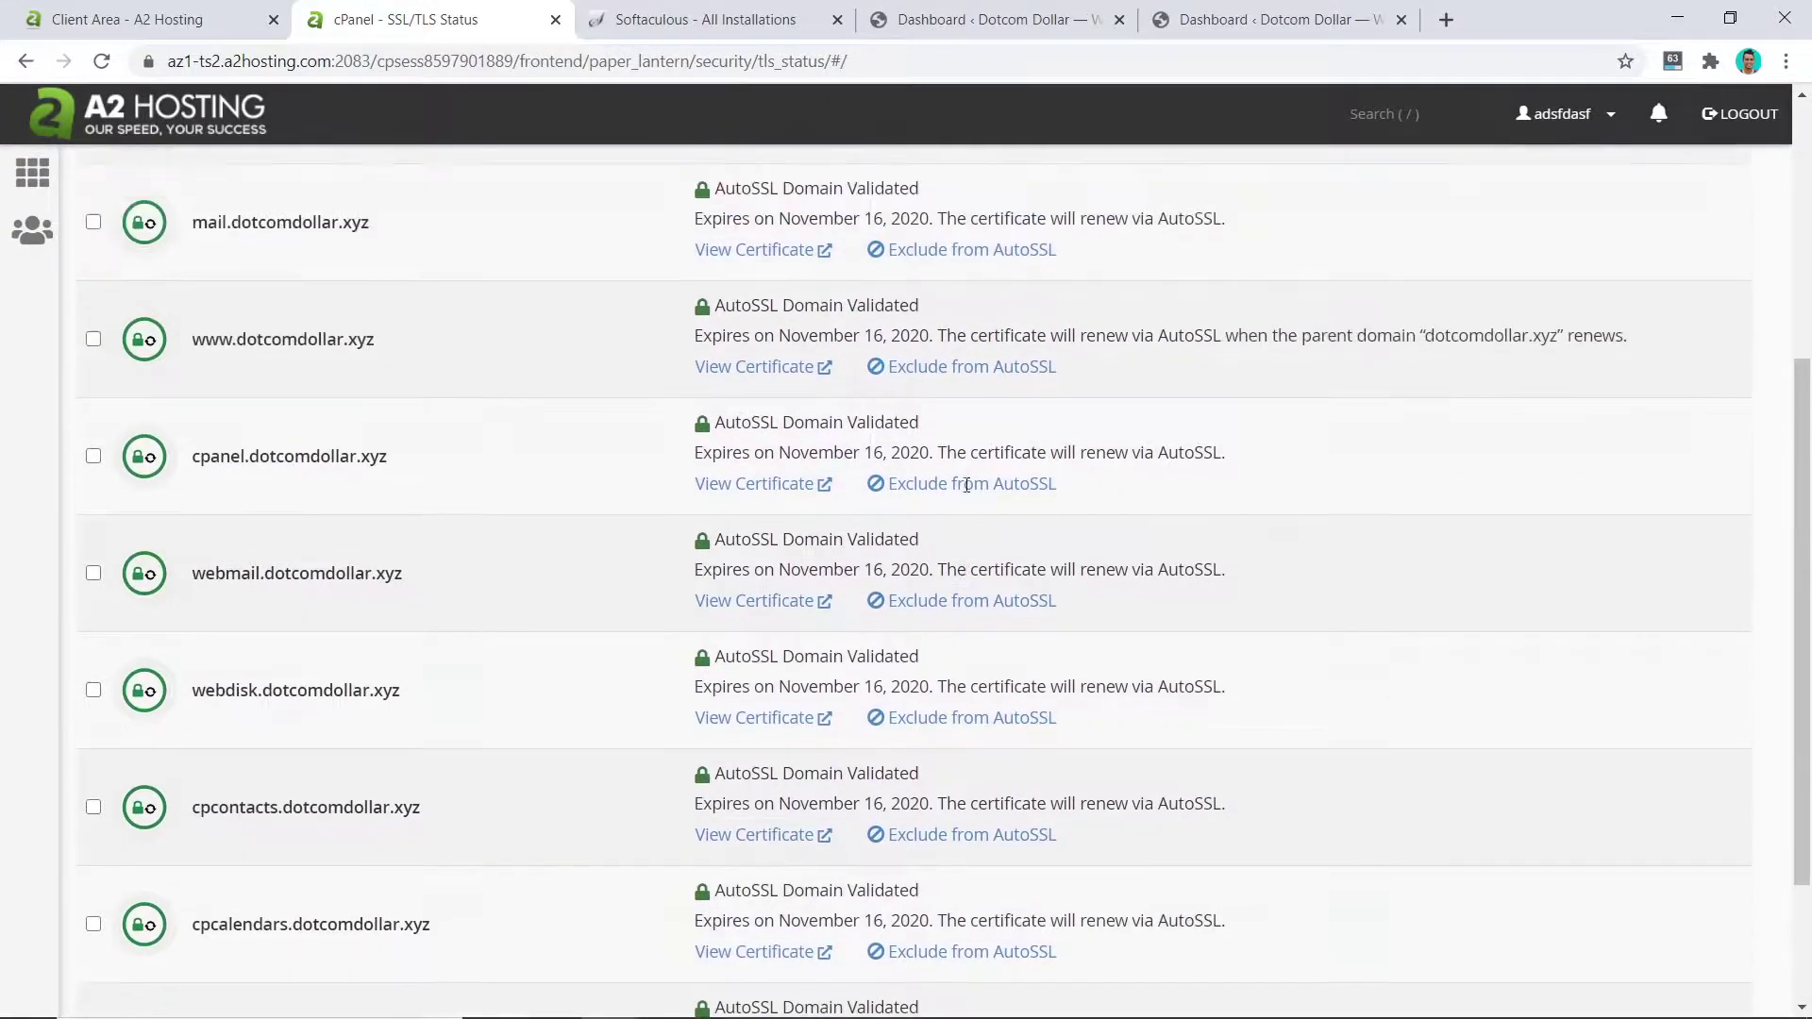
scroll(918, 349, "up", 2)
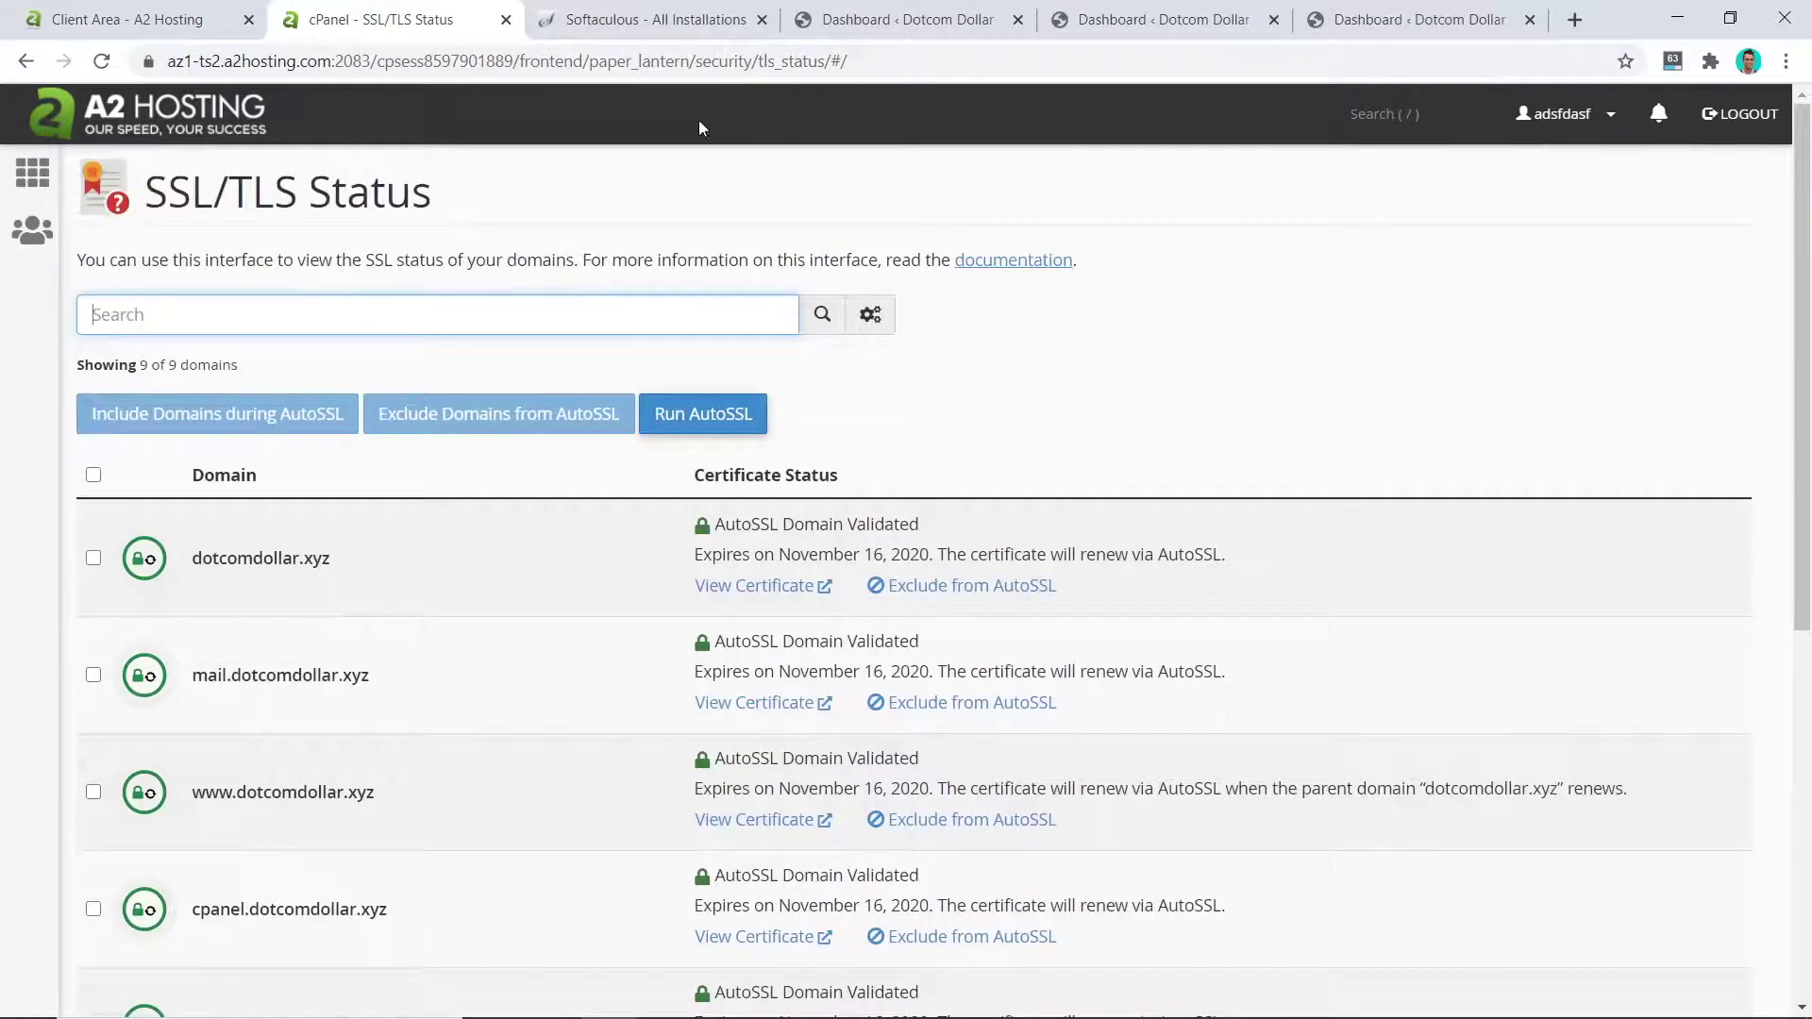
left_click(634, 11)
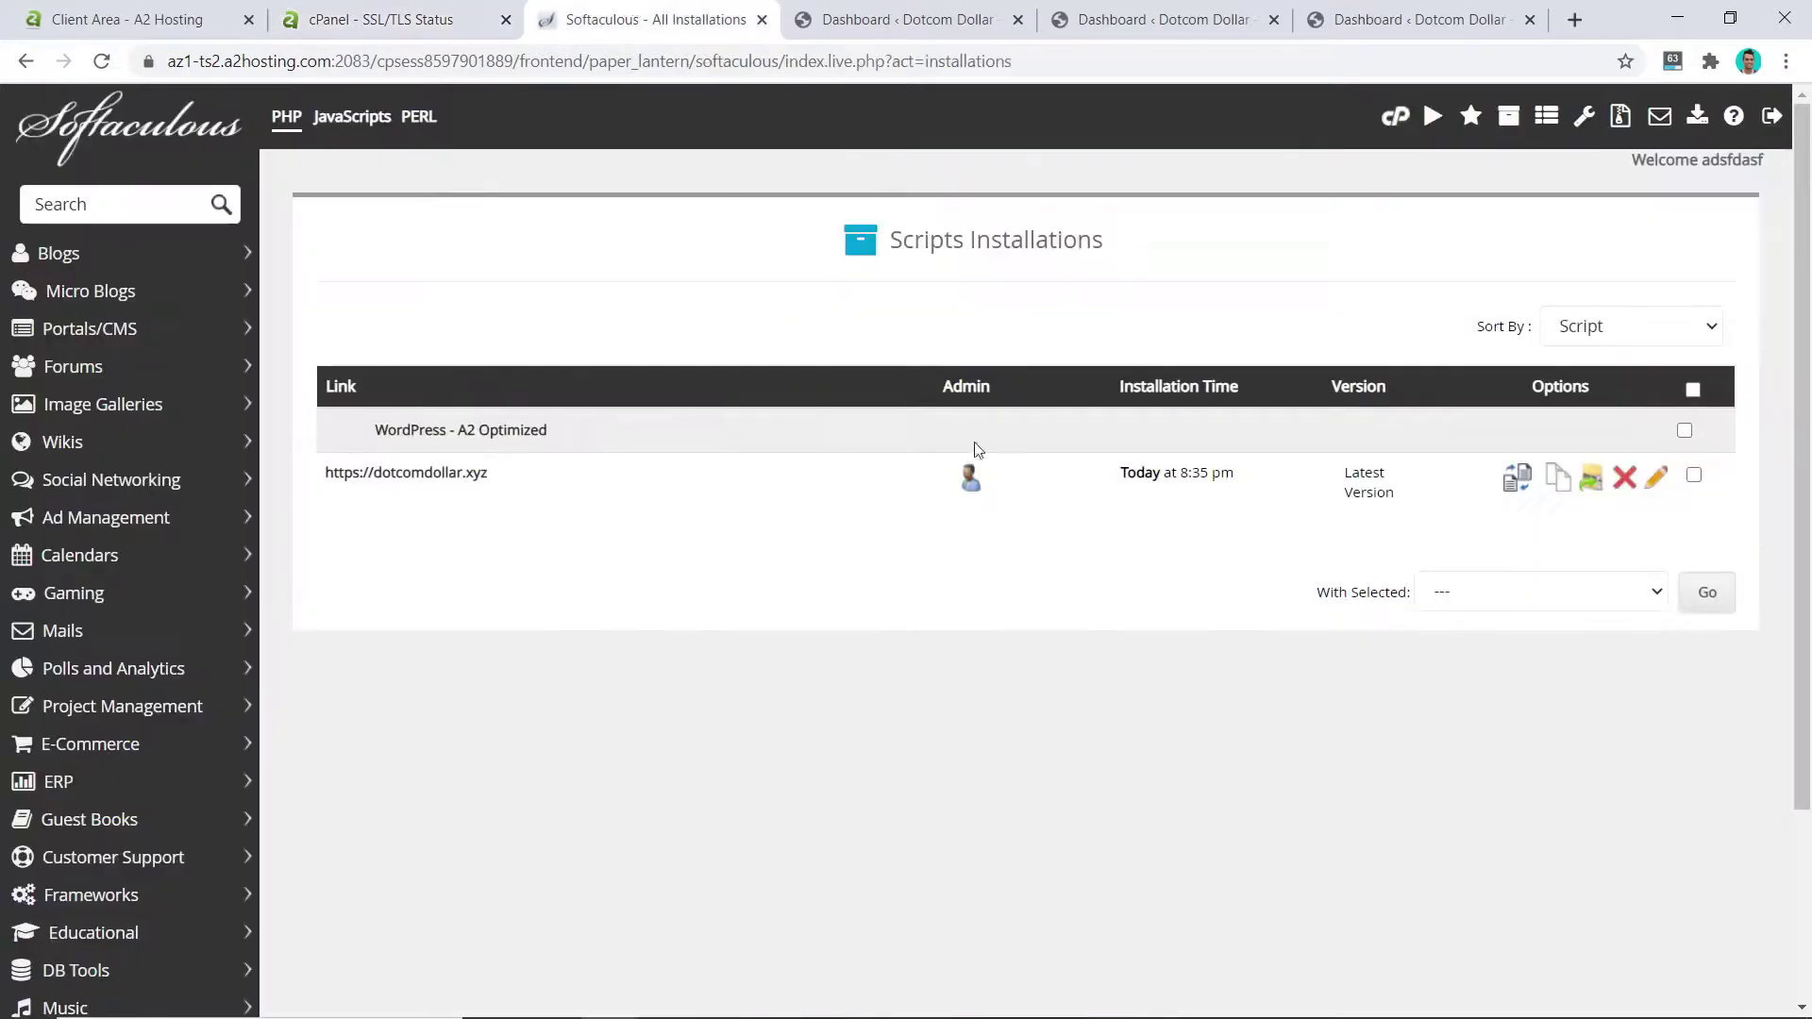
Step: Confirm the WordPress Address and Site Address in General Settings both use https
left_click(971, 477)
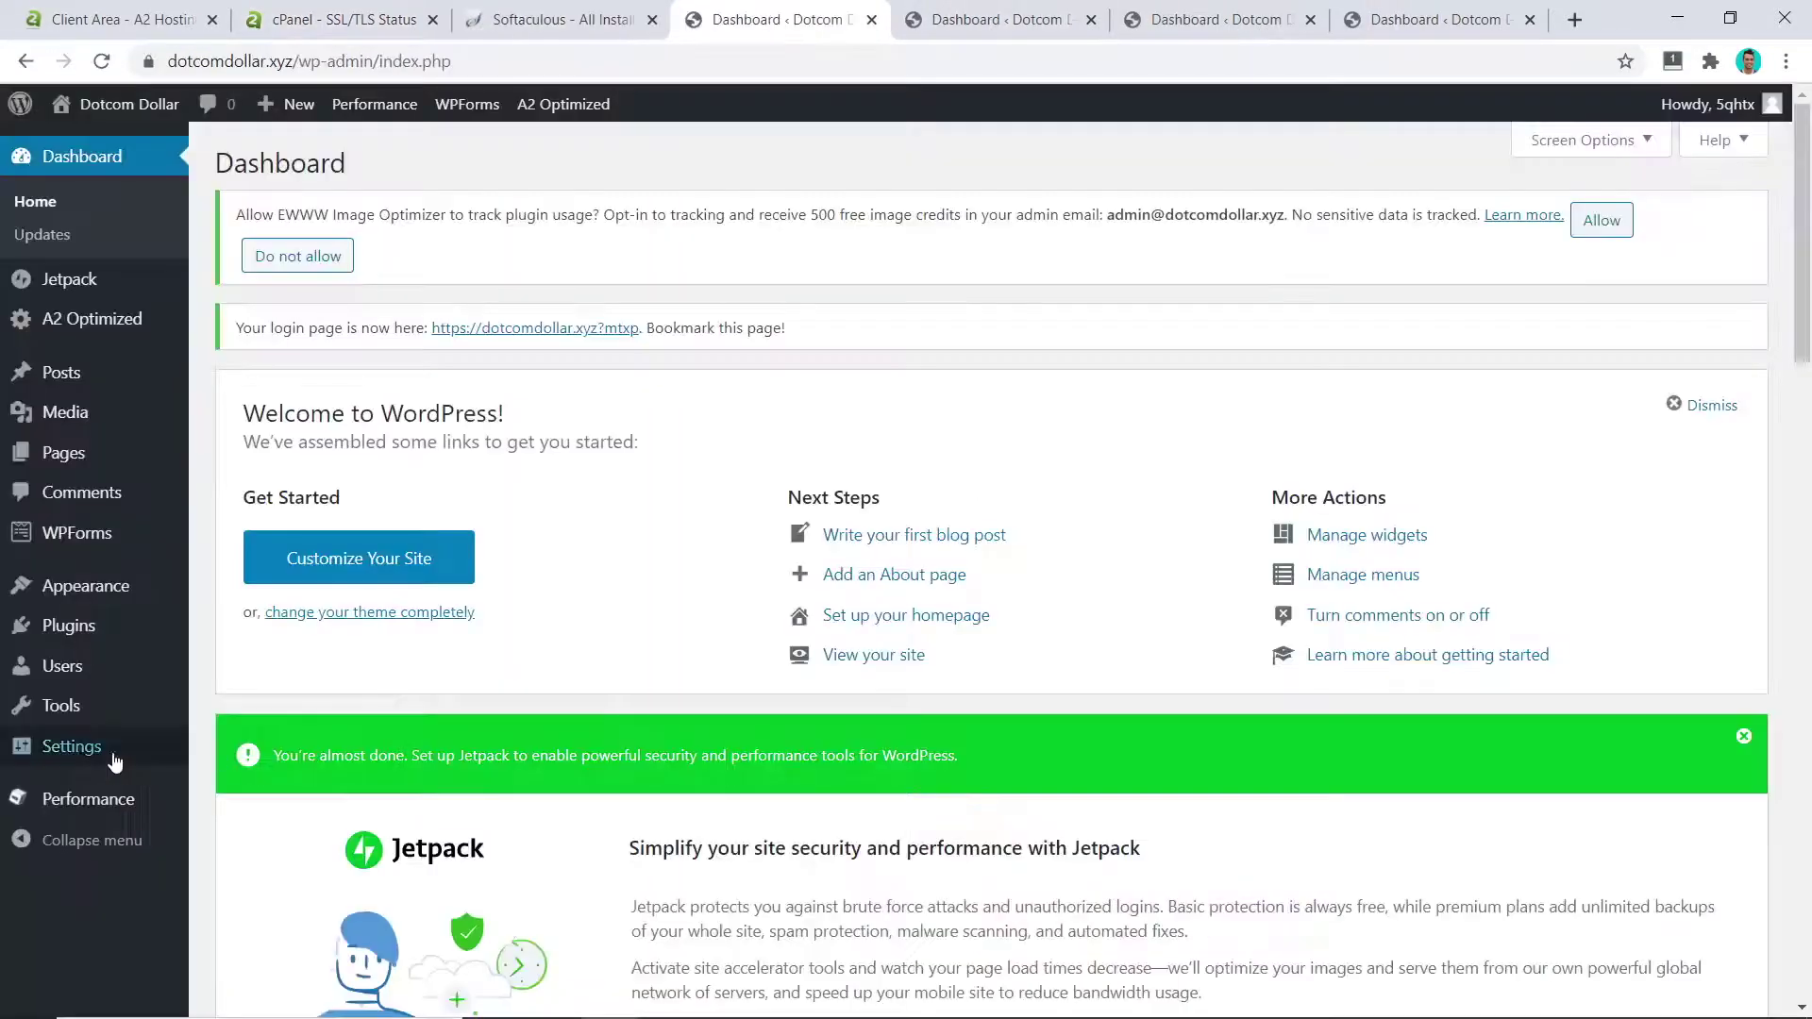
mouse_move(127, 755)
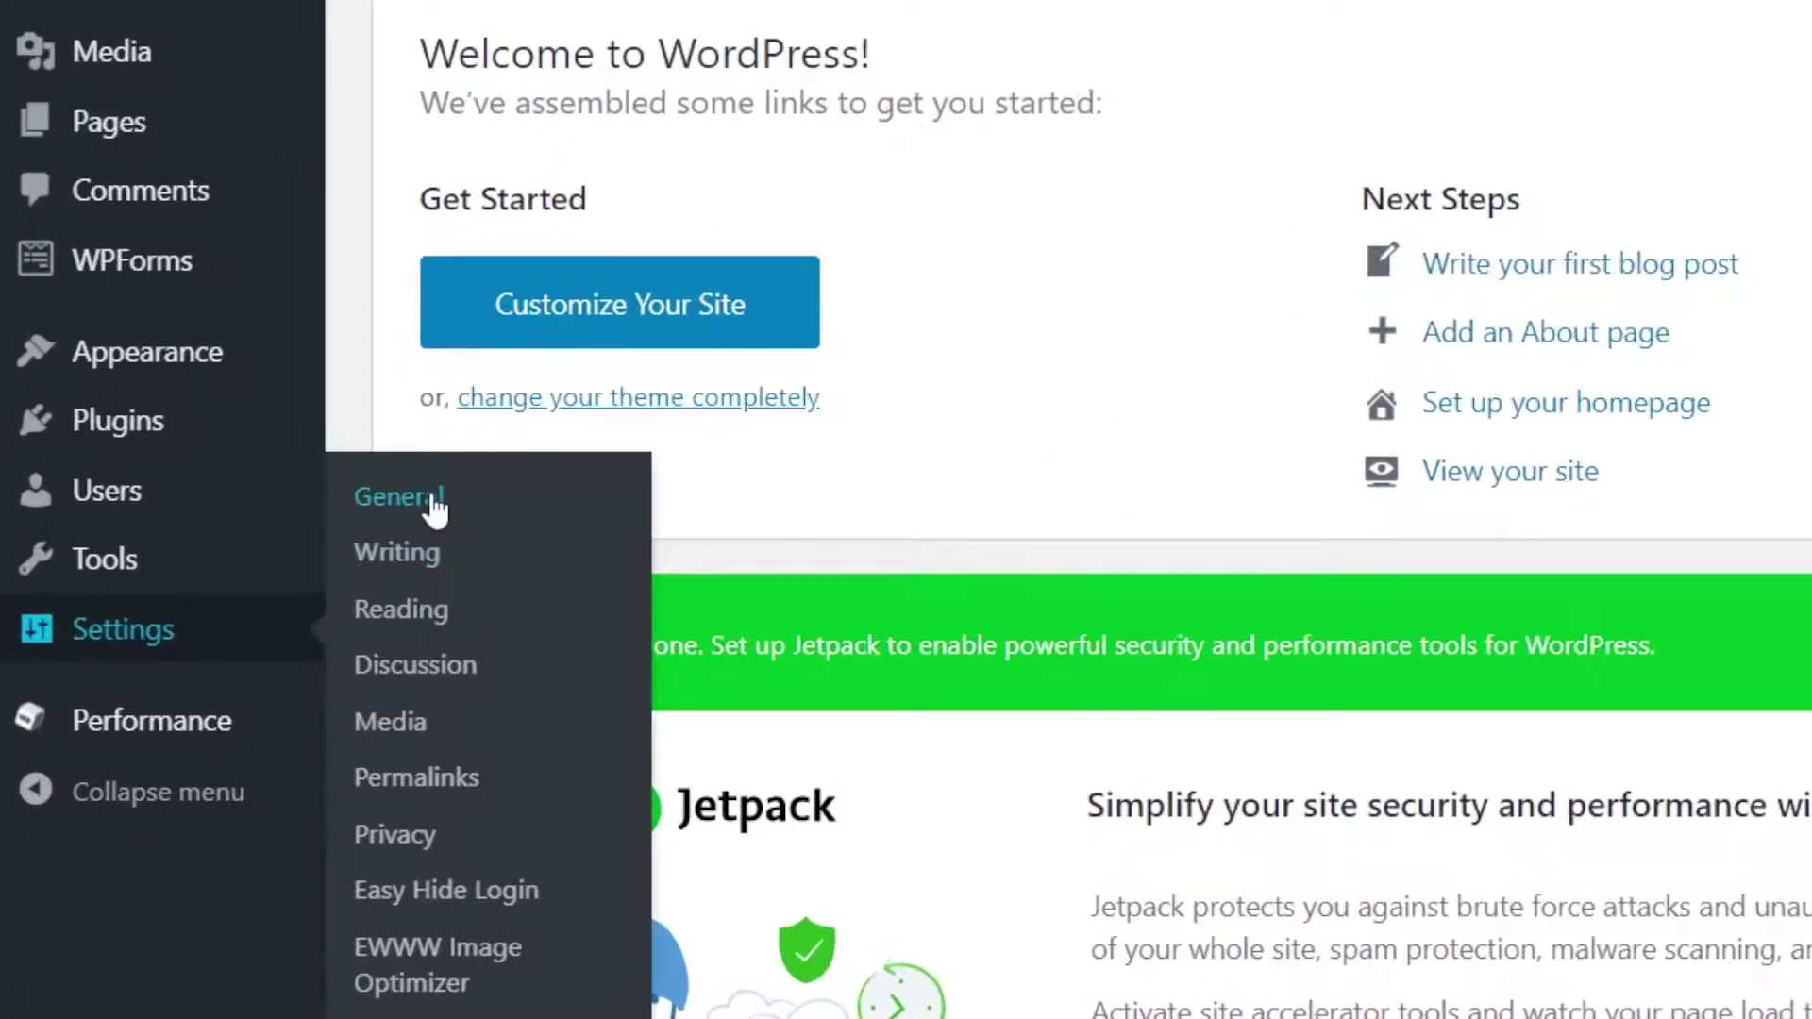
left_click(432, 500)
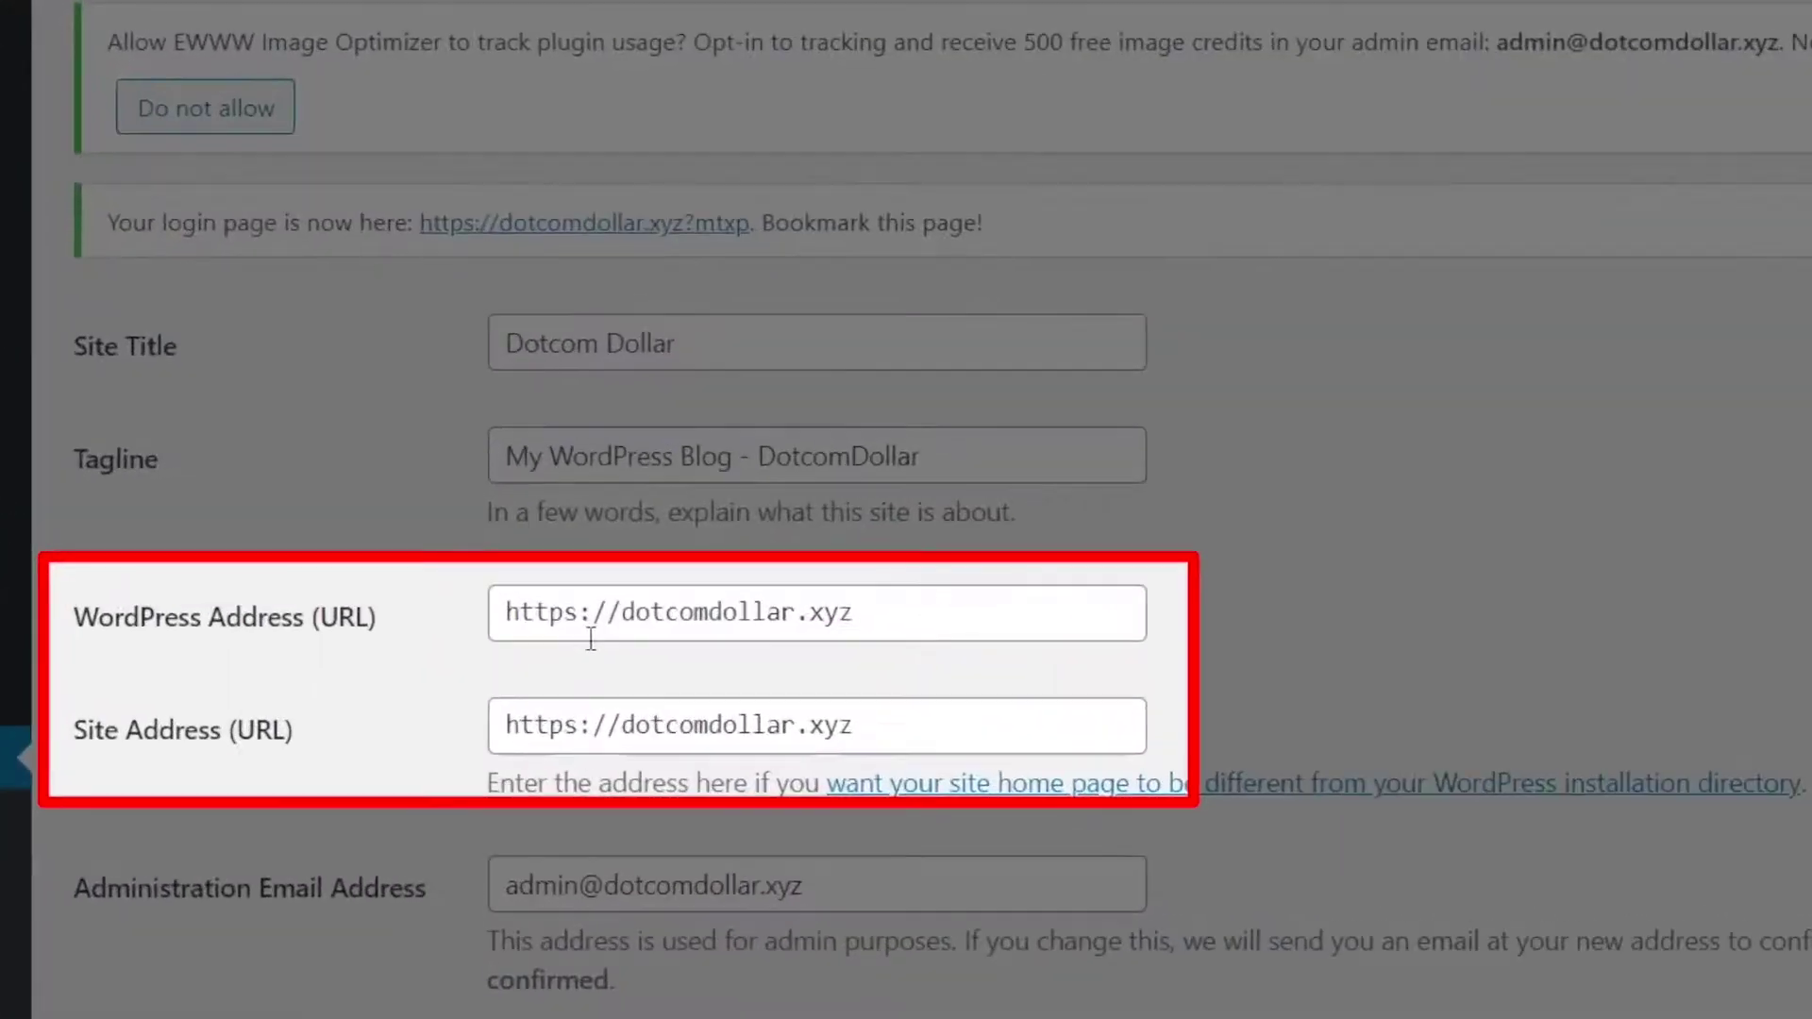
left_click_drag(564, 623, 577, 623)
left_click(563, 722)
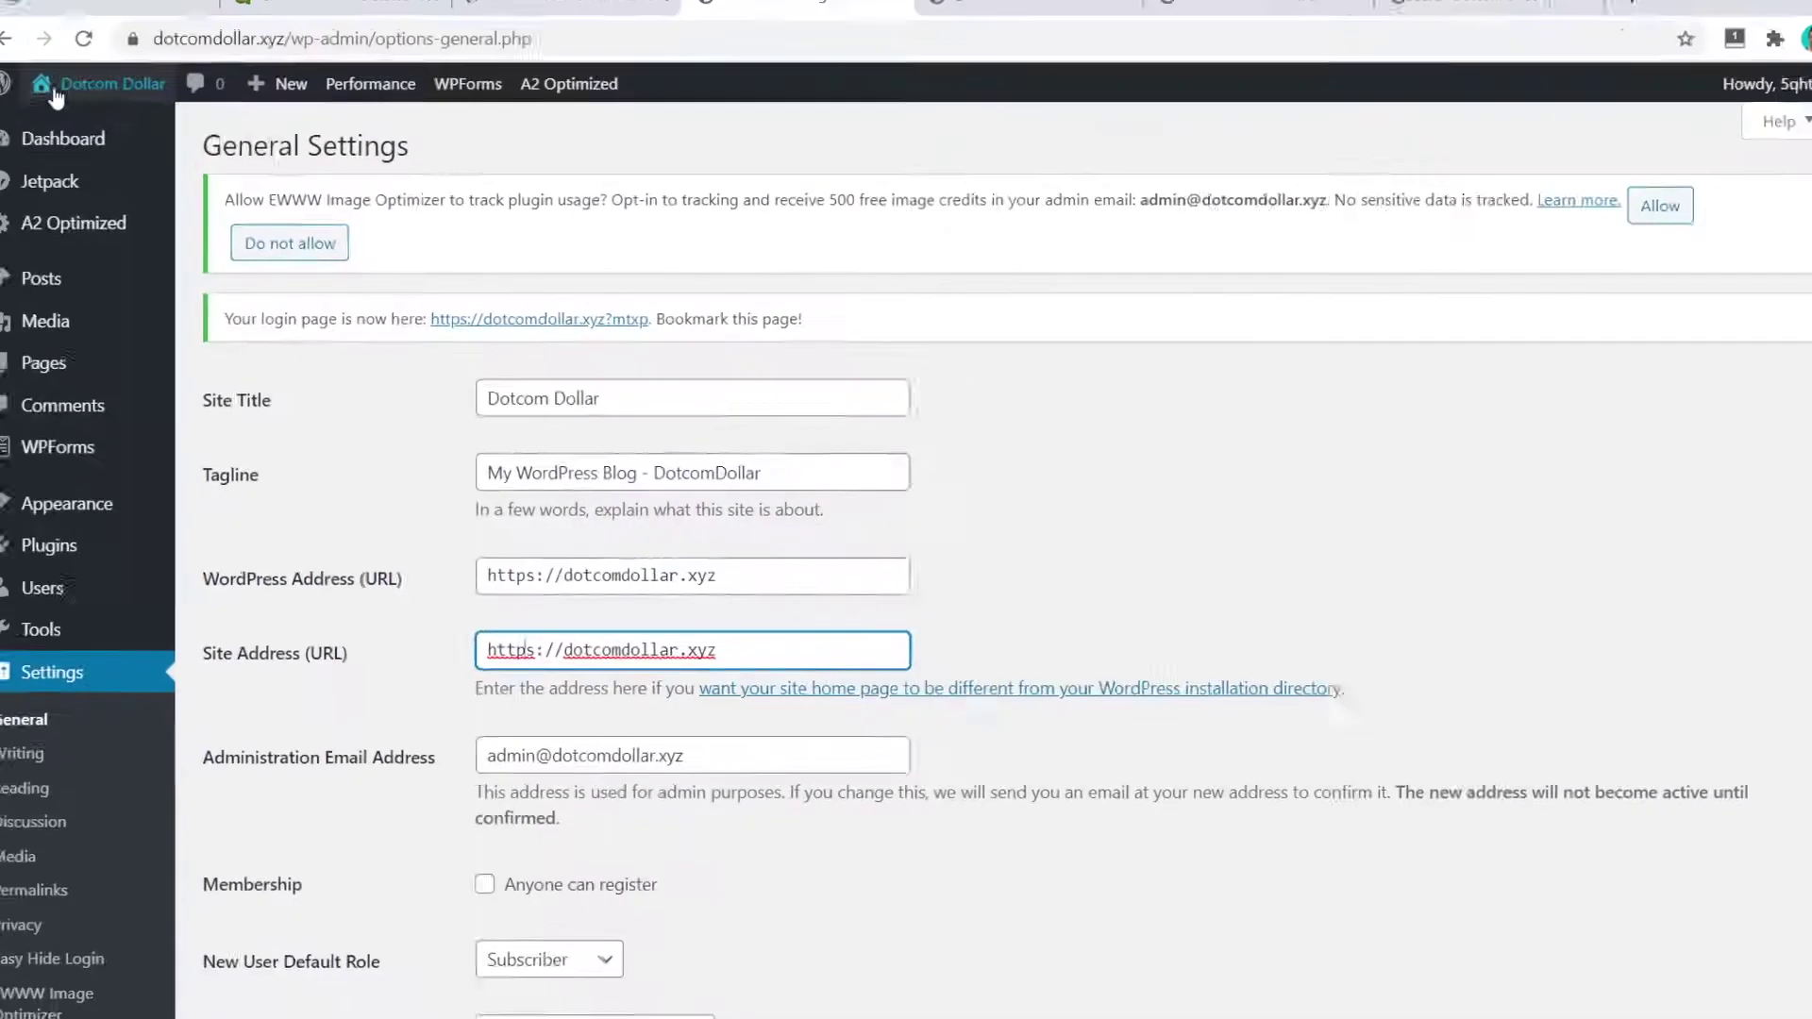
Step: Visit the live dotcomdollar.xyz site and view its secure connection and certificate details
mouse_move(83, 113)
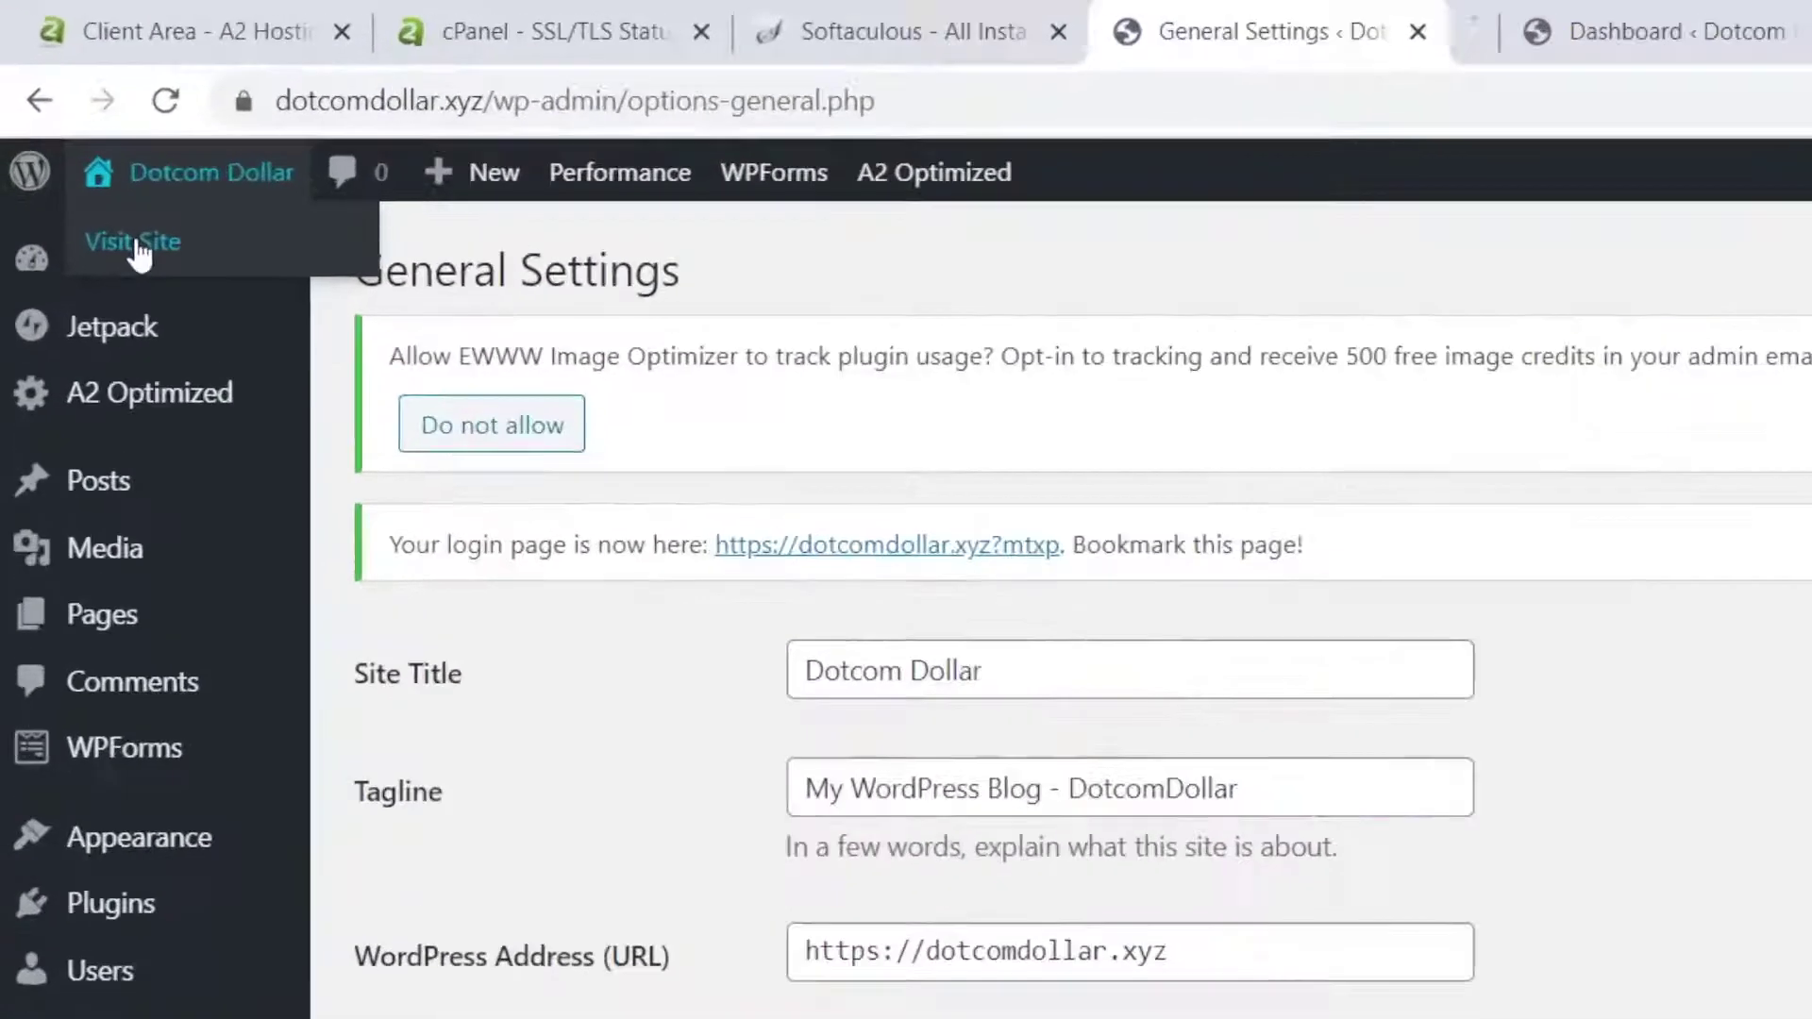
left_click(83, 147)
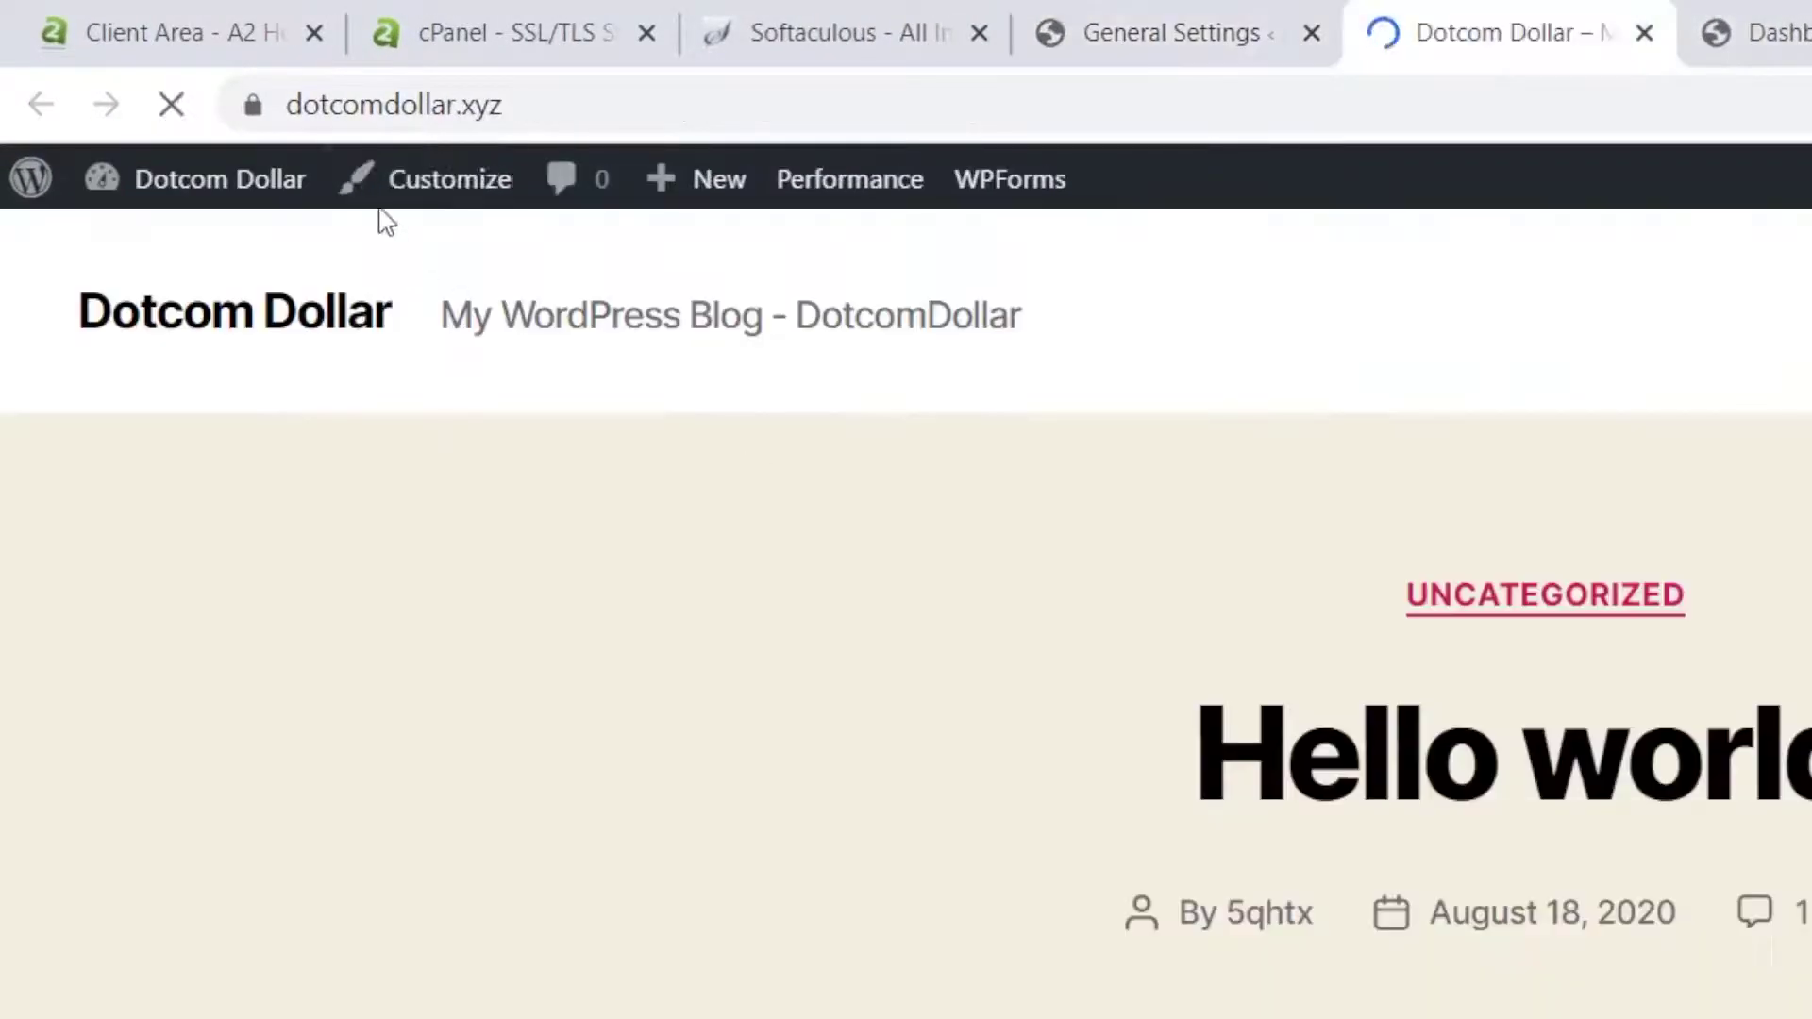
left_click(352, 105)
left_click(253, 105)
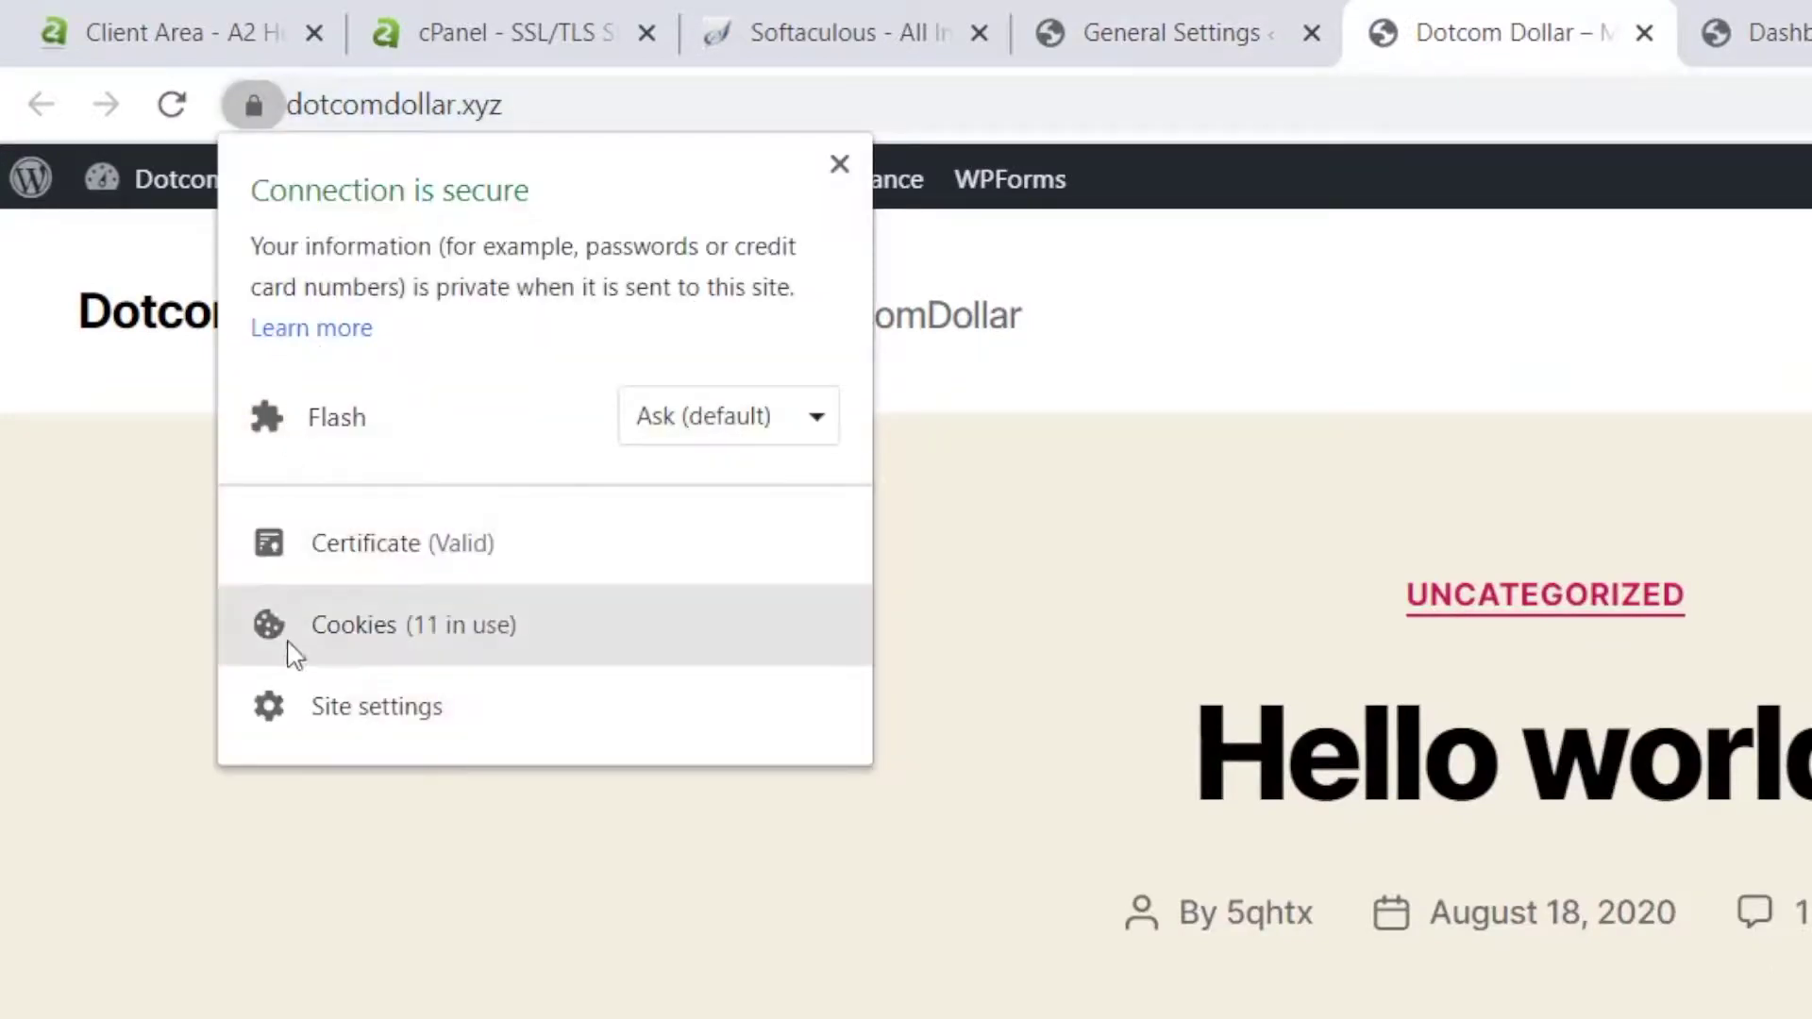
left_click(614, 453)
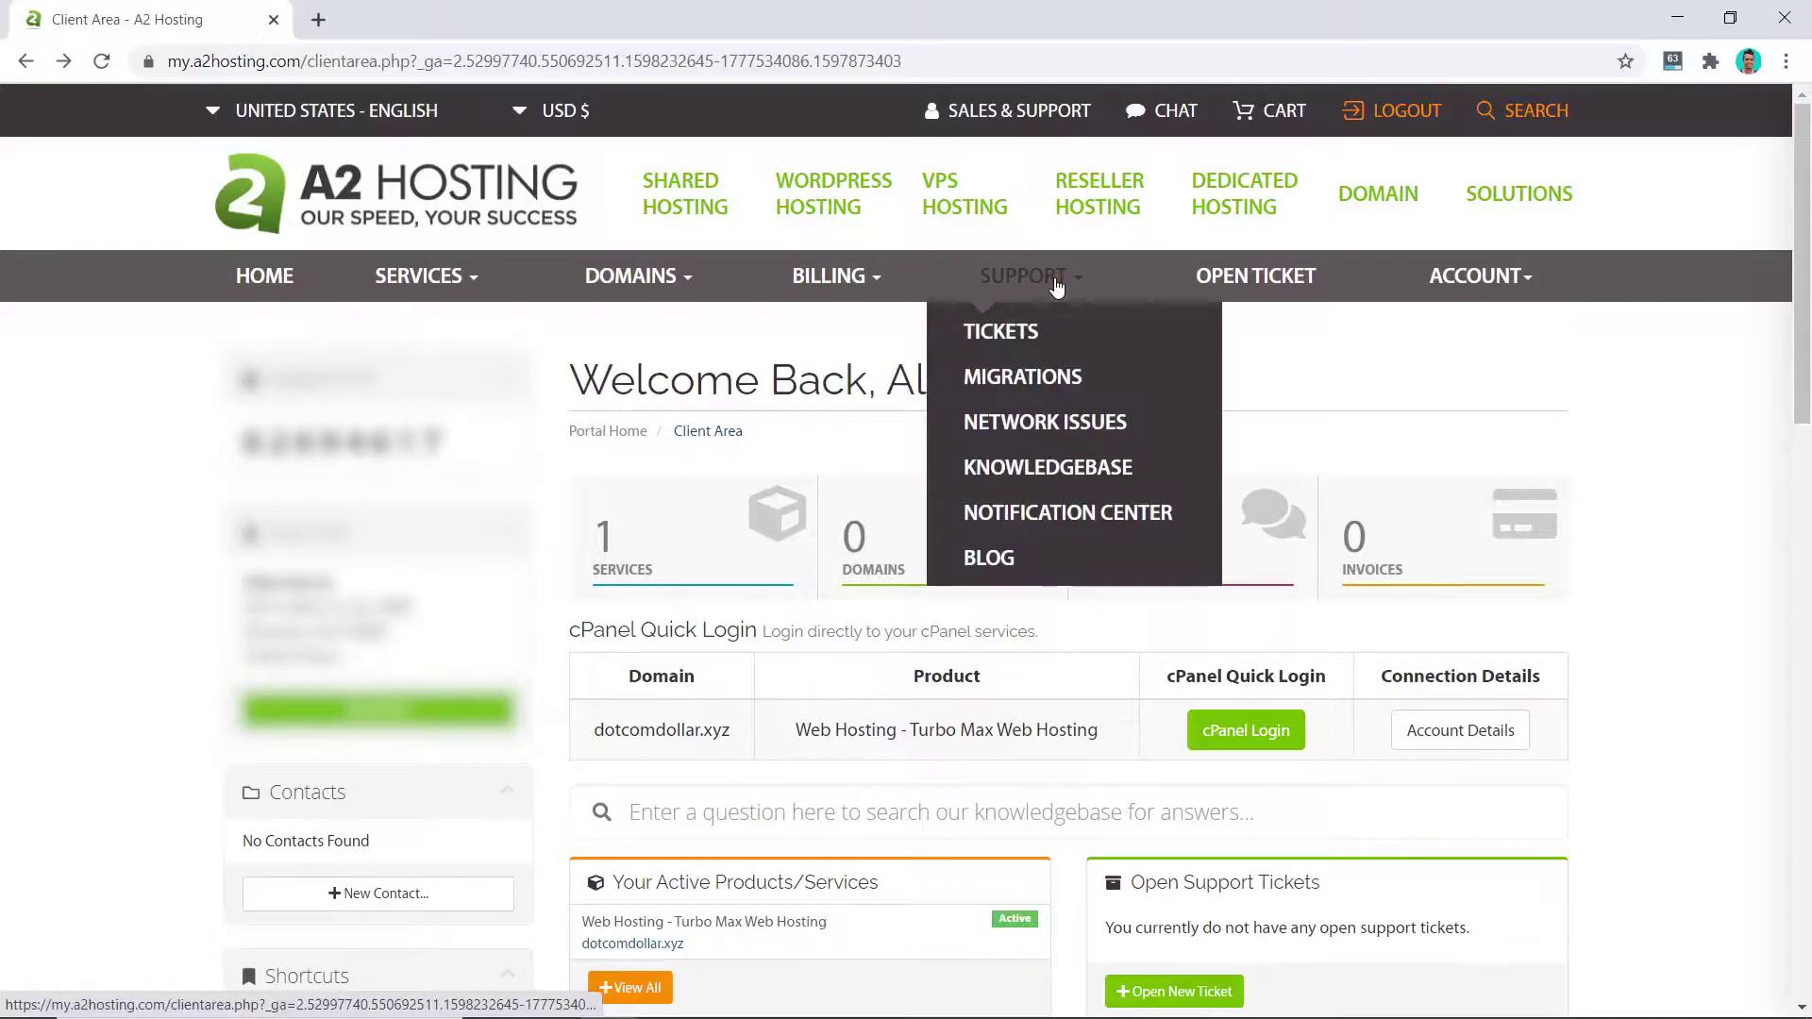
Step: Request a new migration for the hosting service, entering domain dotcomdollar.xyz, and submit it
left_click(1038, 375)
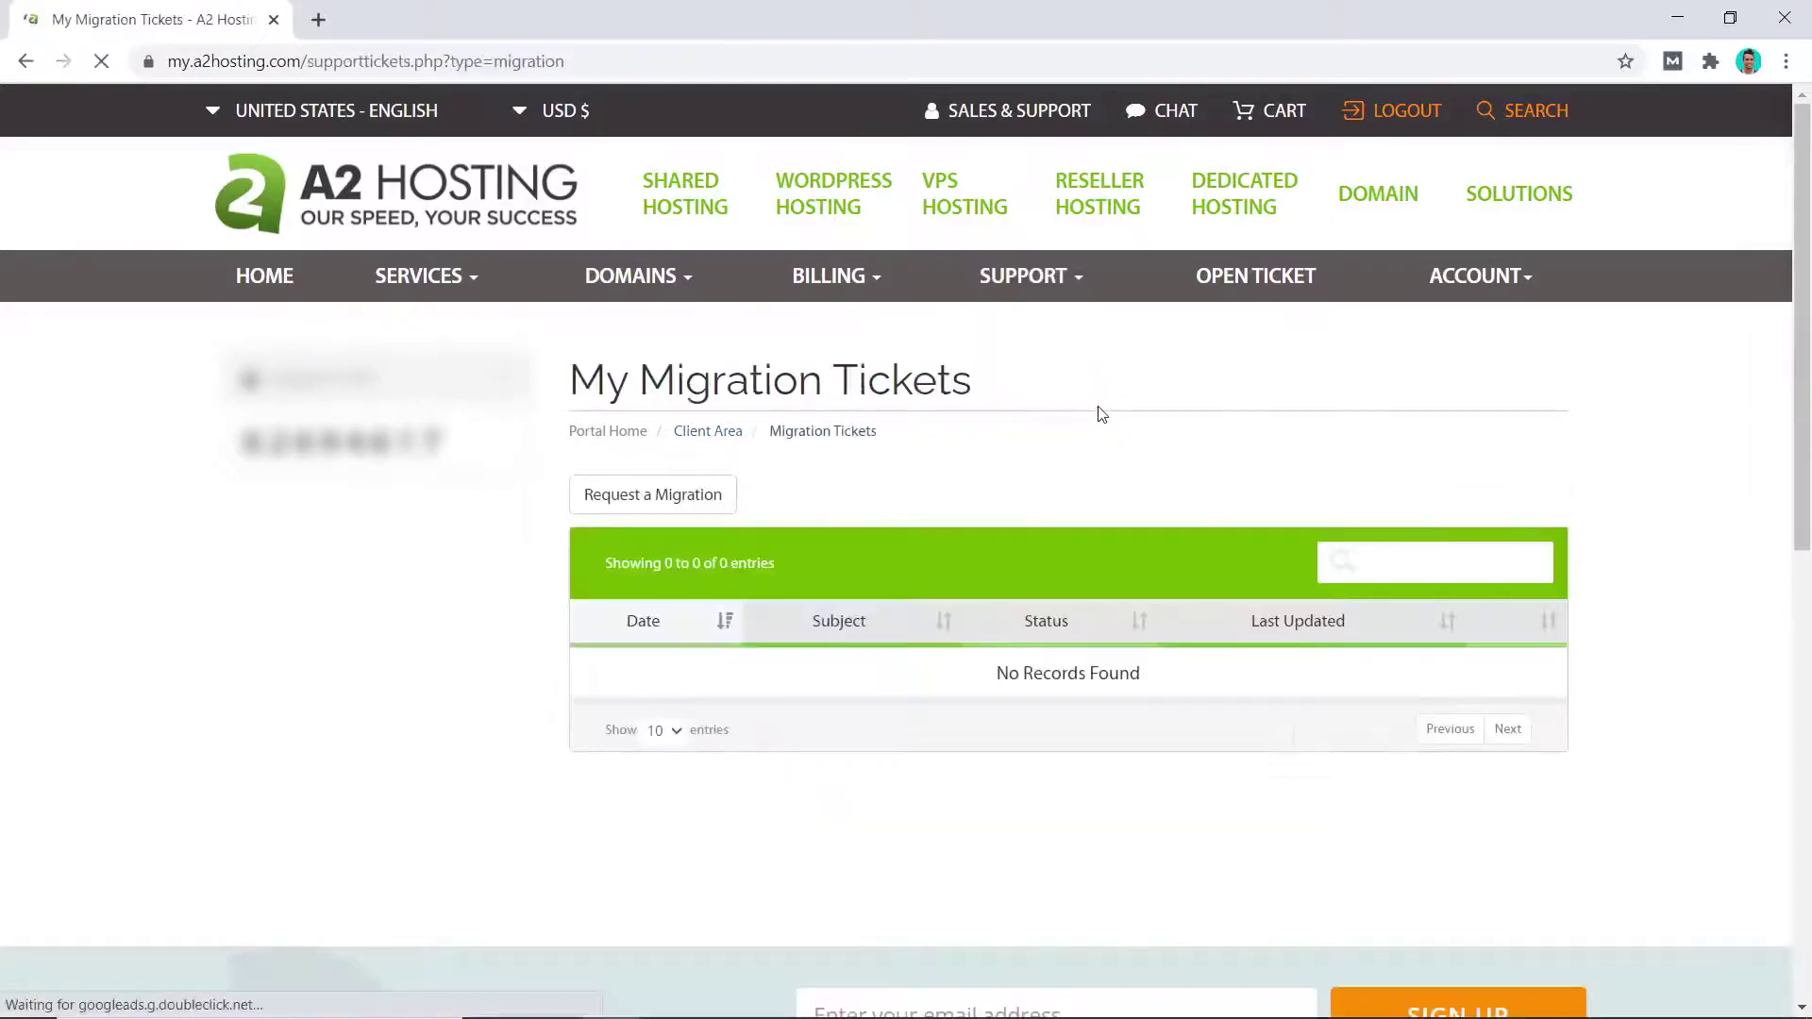
left_click(670, 493)
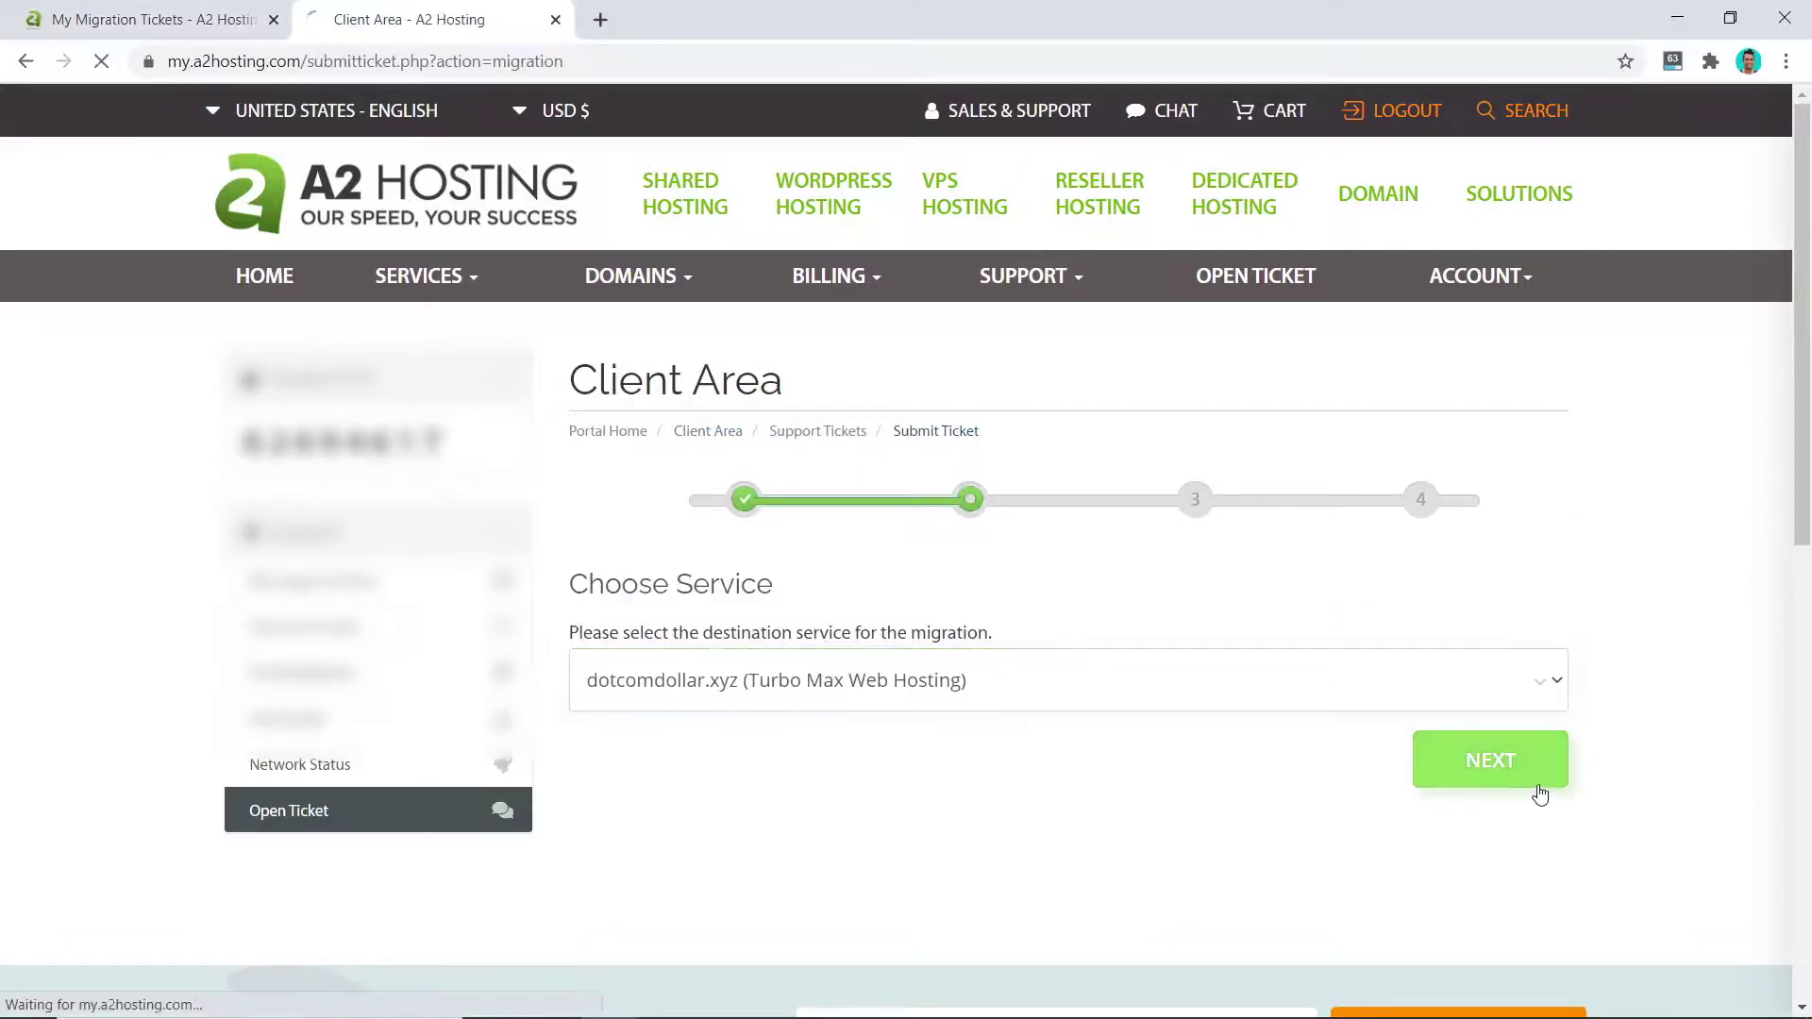
left_click(1453, 760)
left_click(1132, 588)
type("dotcom")
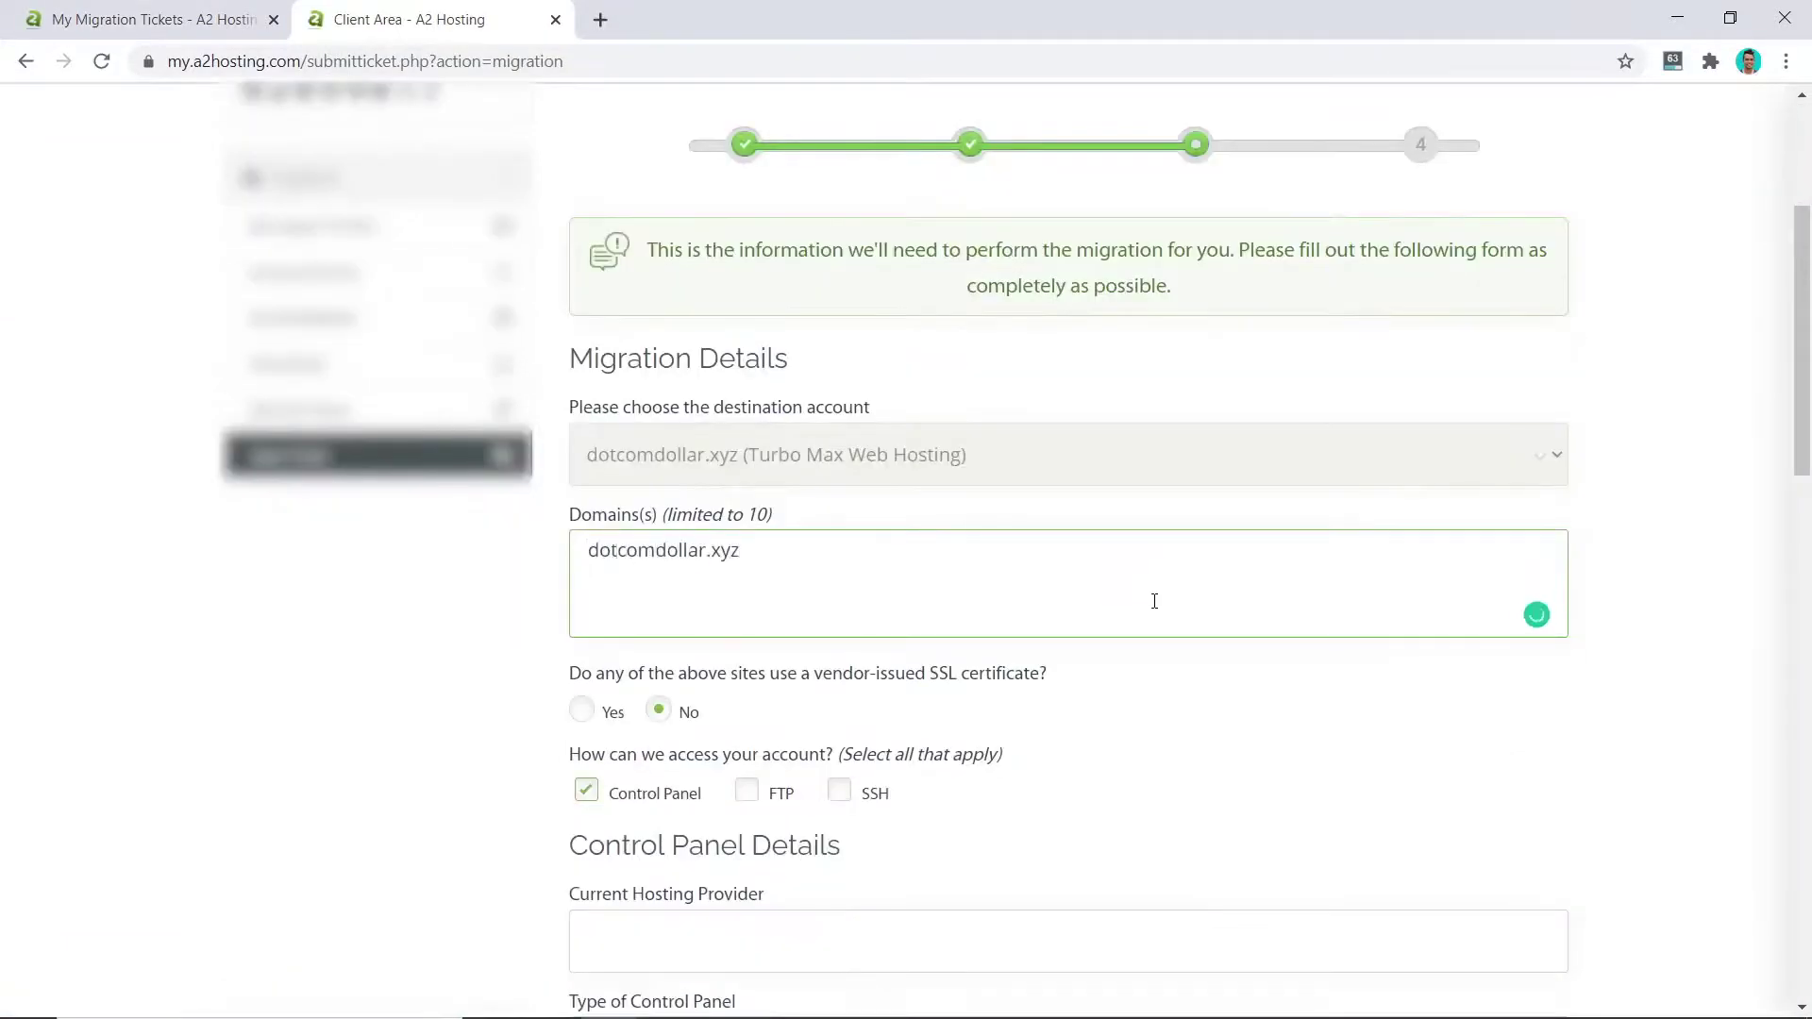
type("dollar.xyz")
scroll(1150, 596, "down", 7)
left_click(1508, 901)
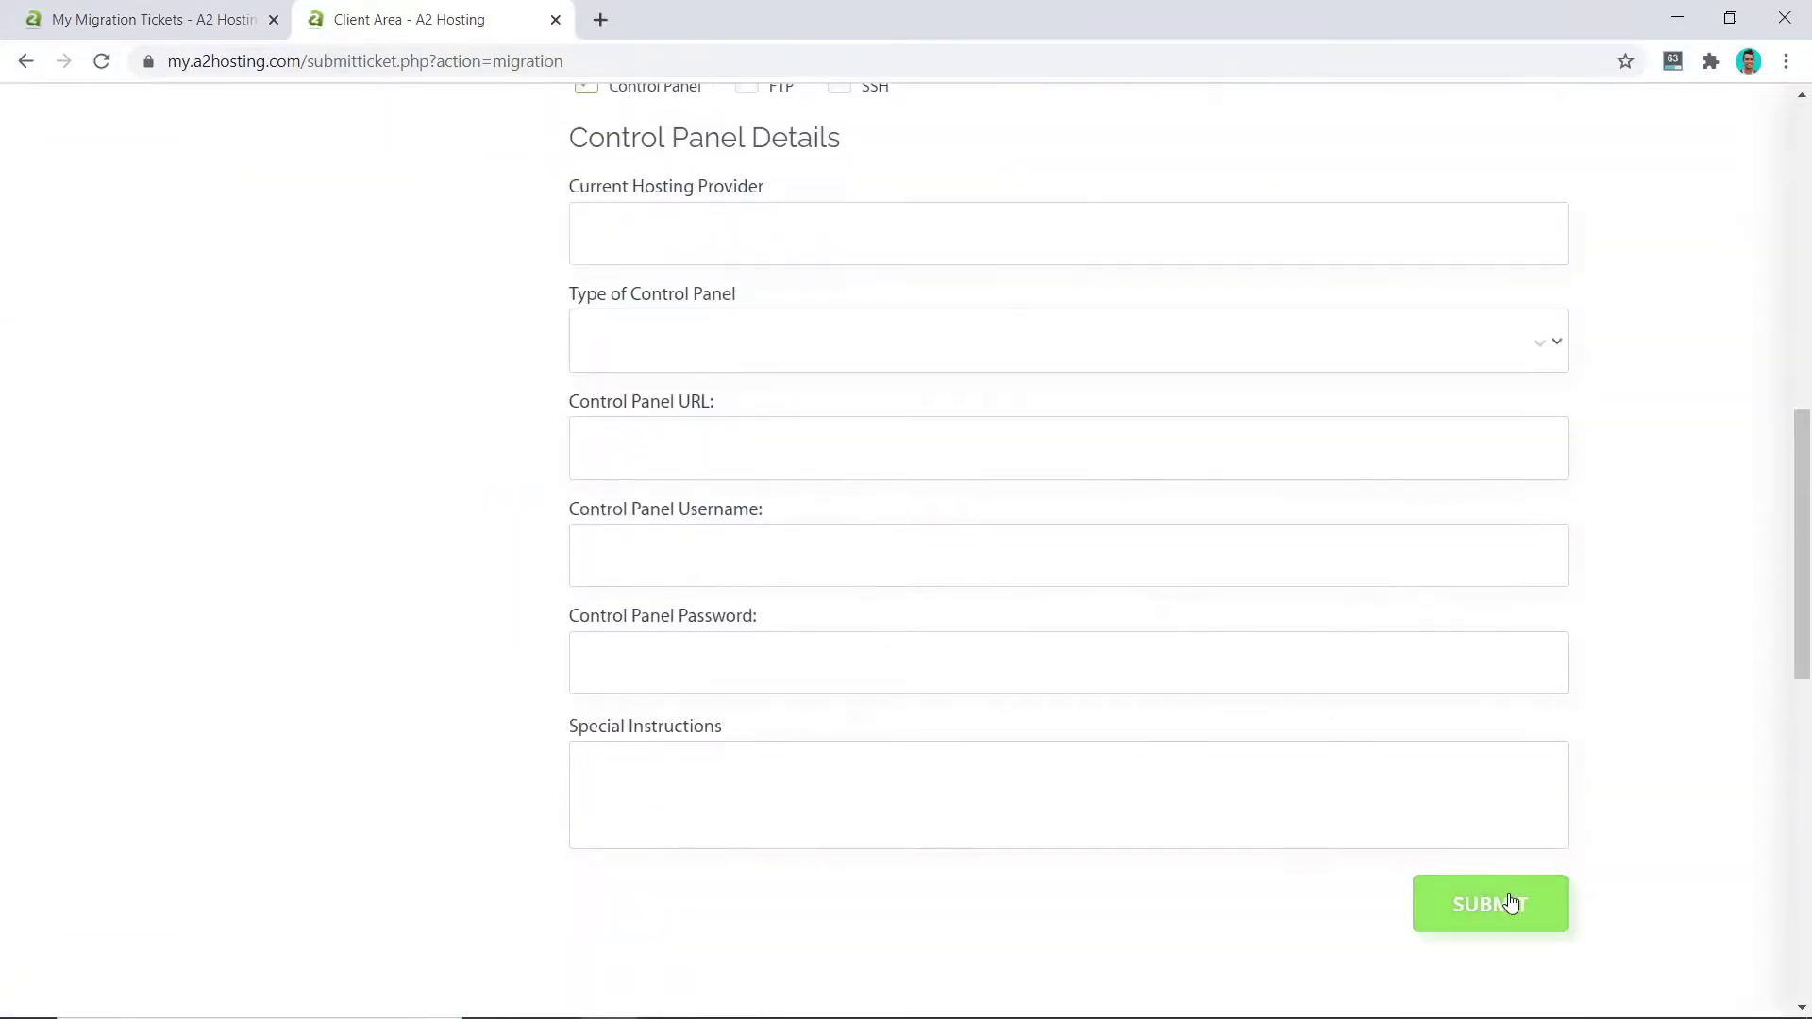